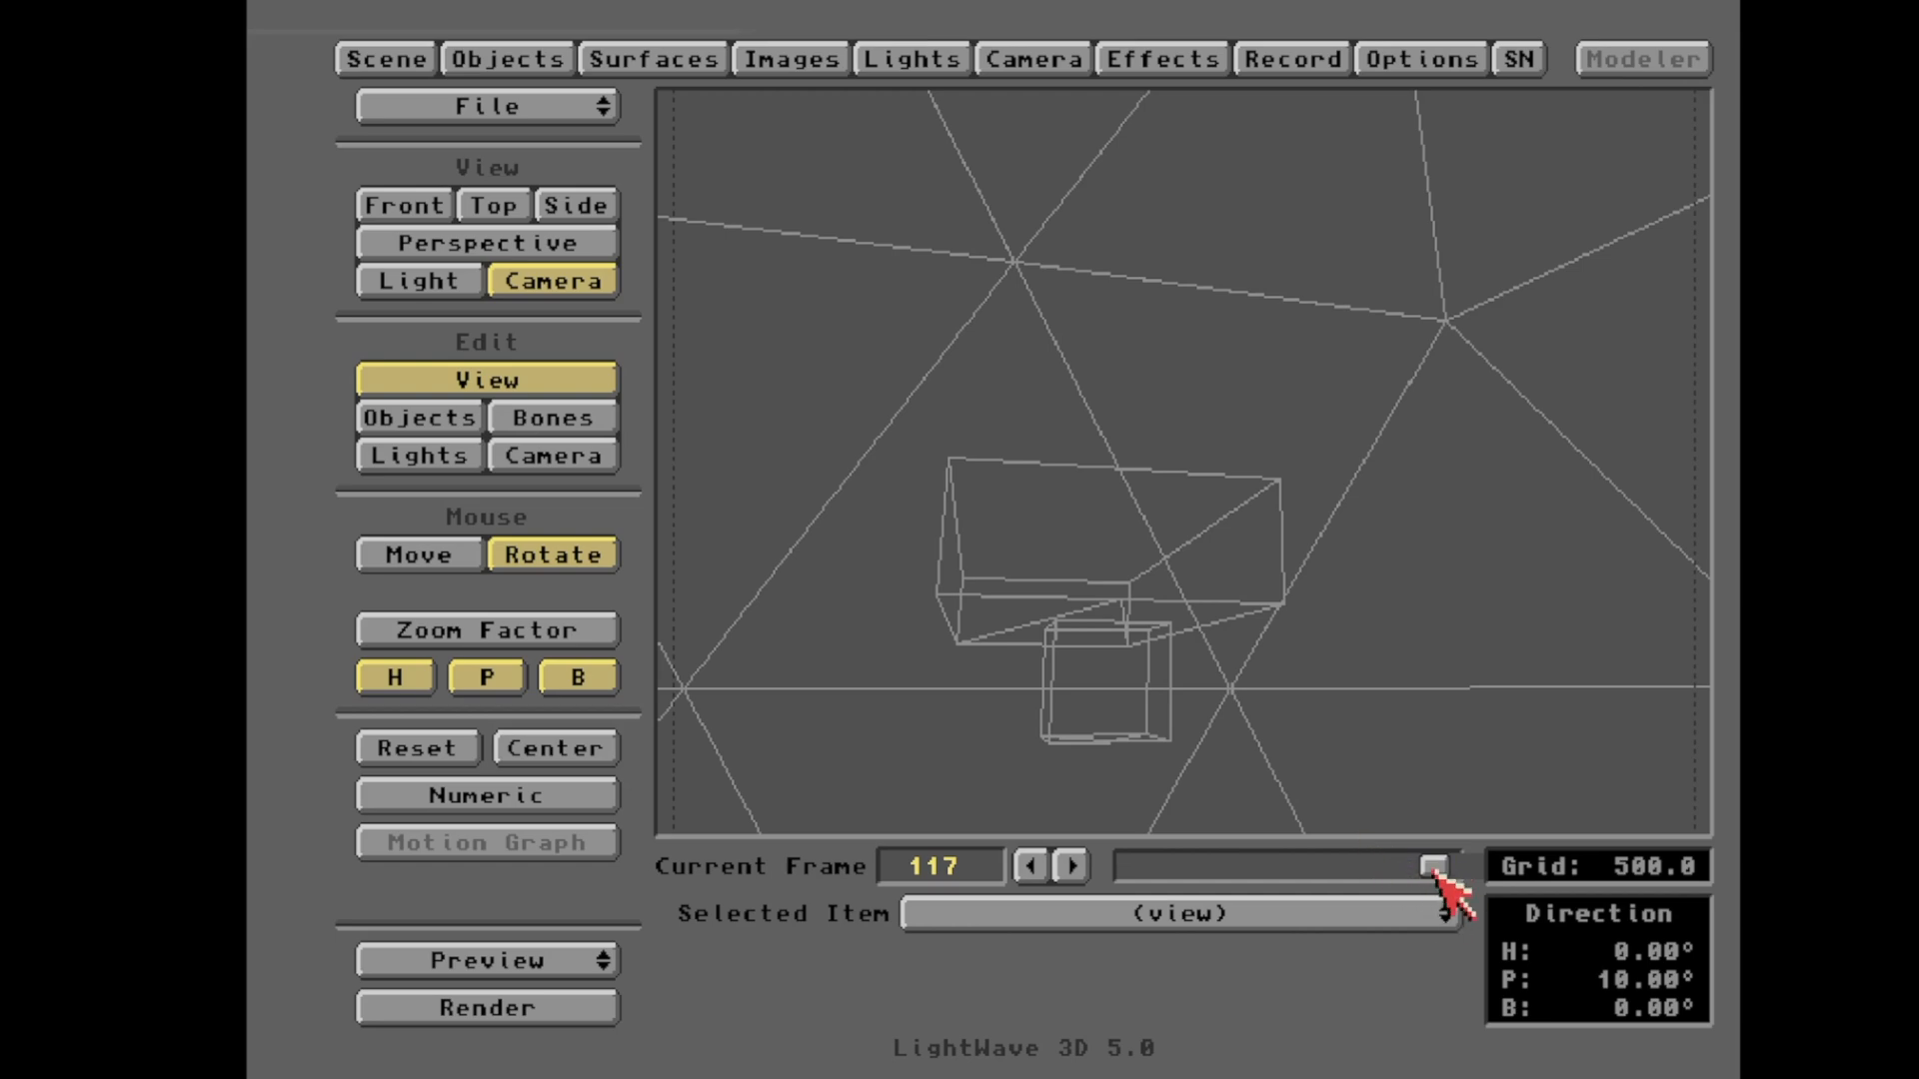
- Scrub through the animation, then generate and play a wireframe preview of frames 1 to 120 with a frame step of 1
left_click_drag(1435, 870, 1136, 878)
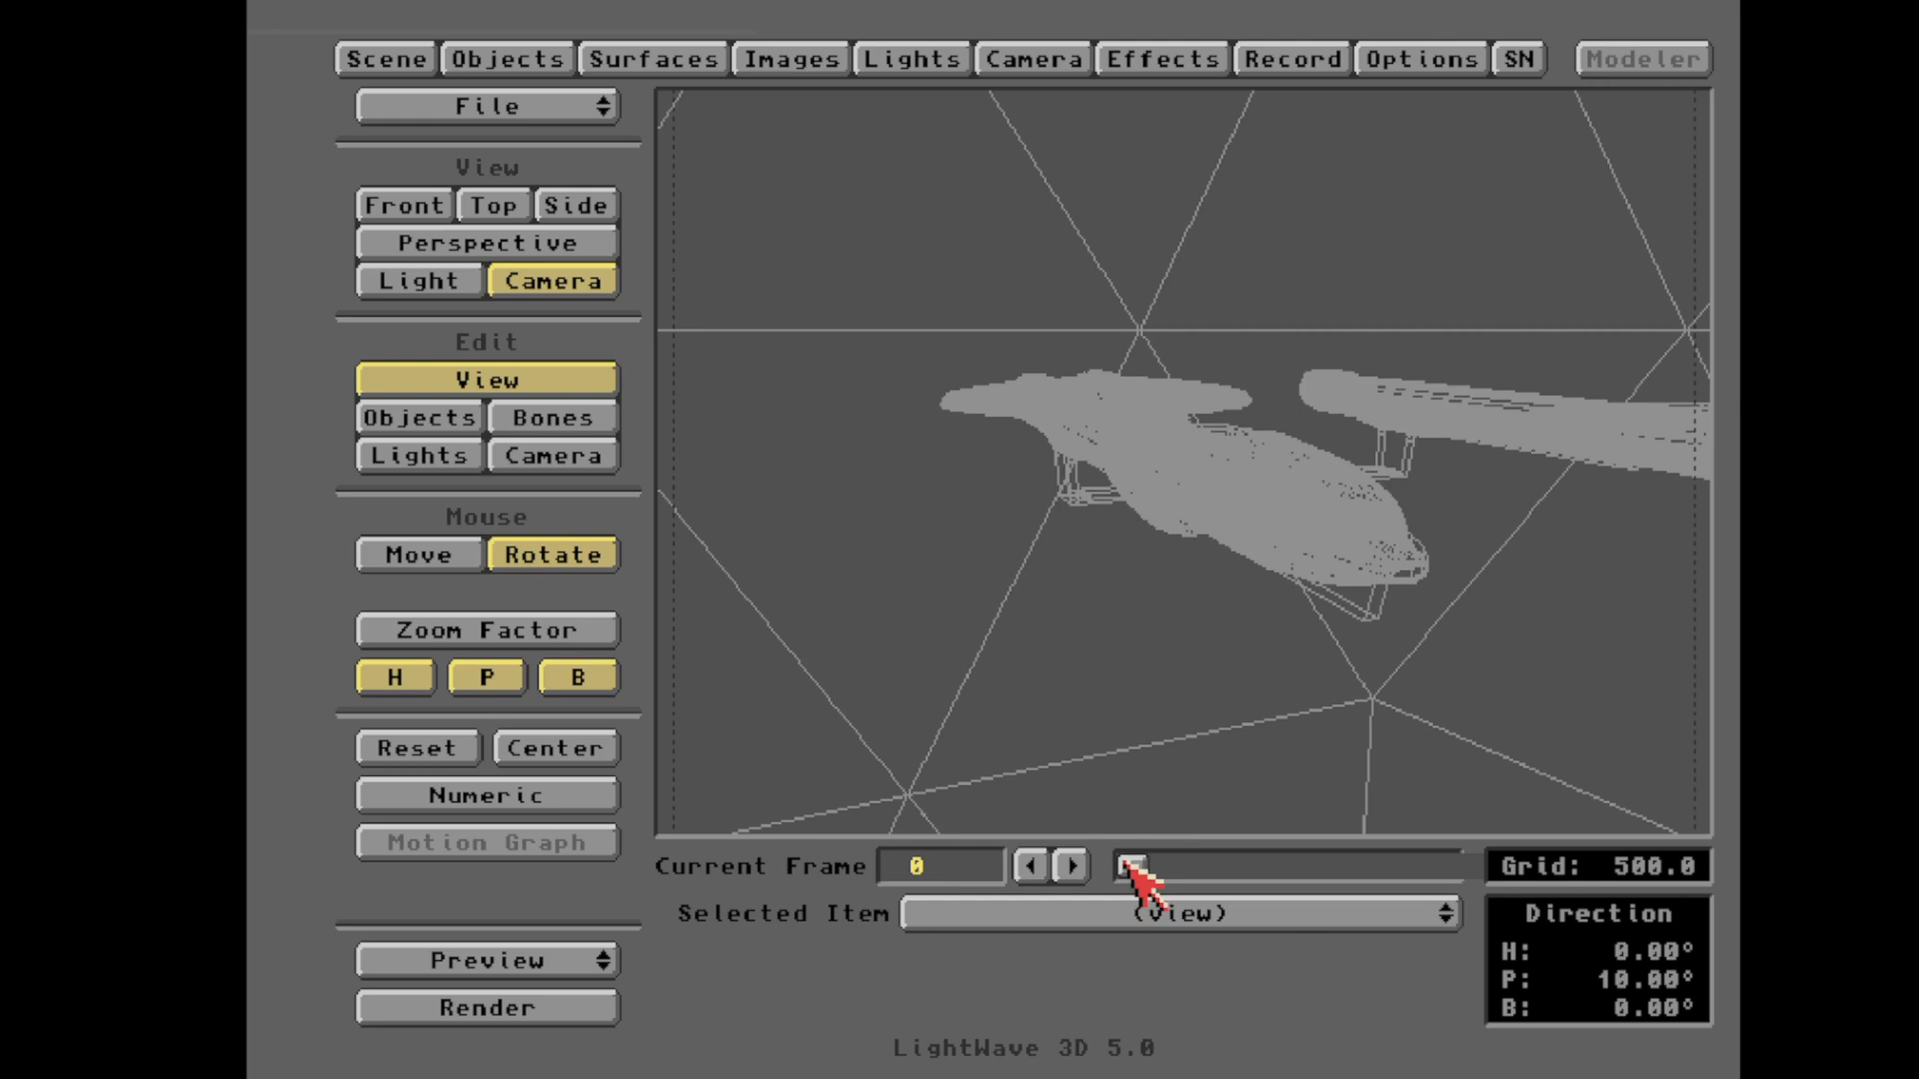
left_click_drag(1127, 862, 1338, 904)
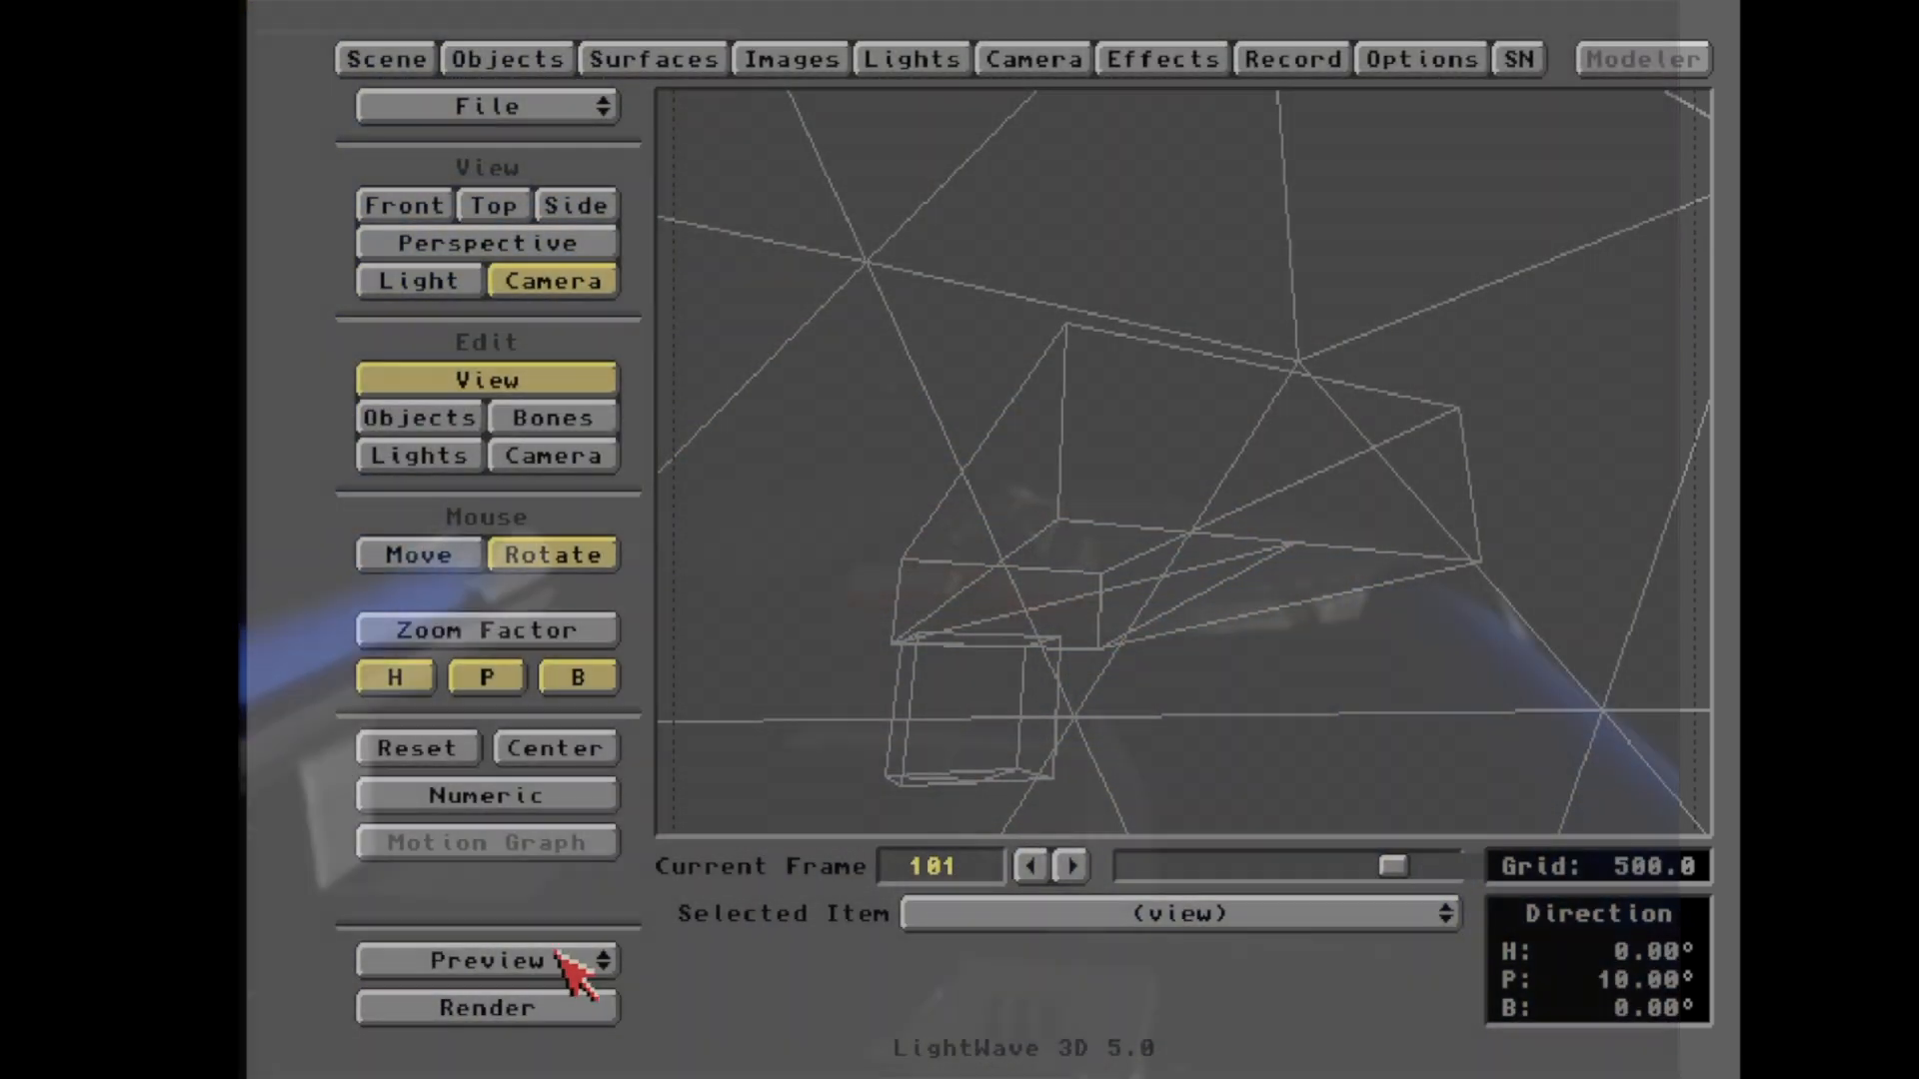
left_click(572, 964)
left_click(557, 954)
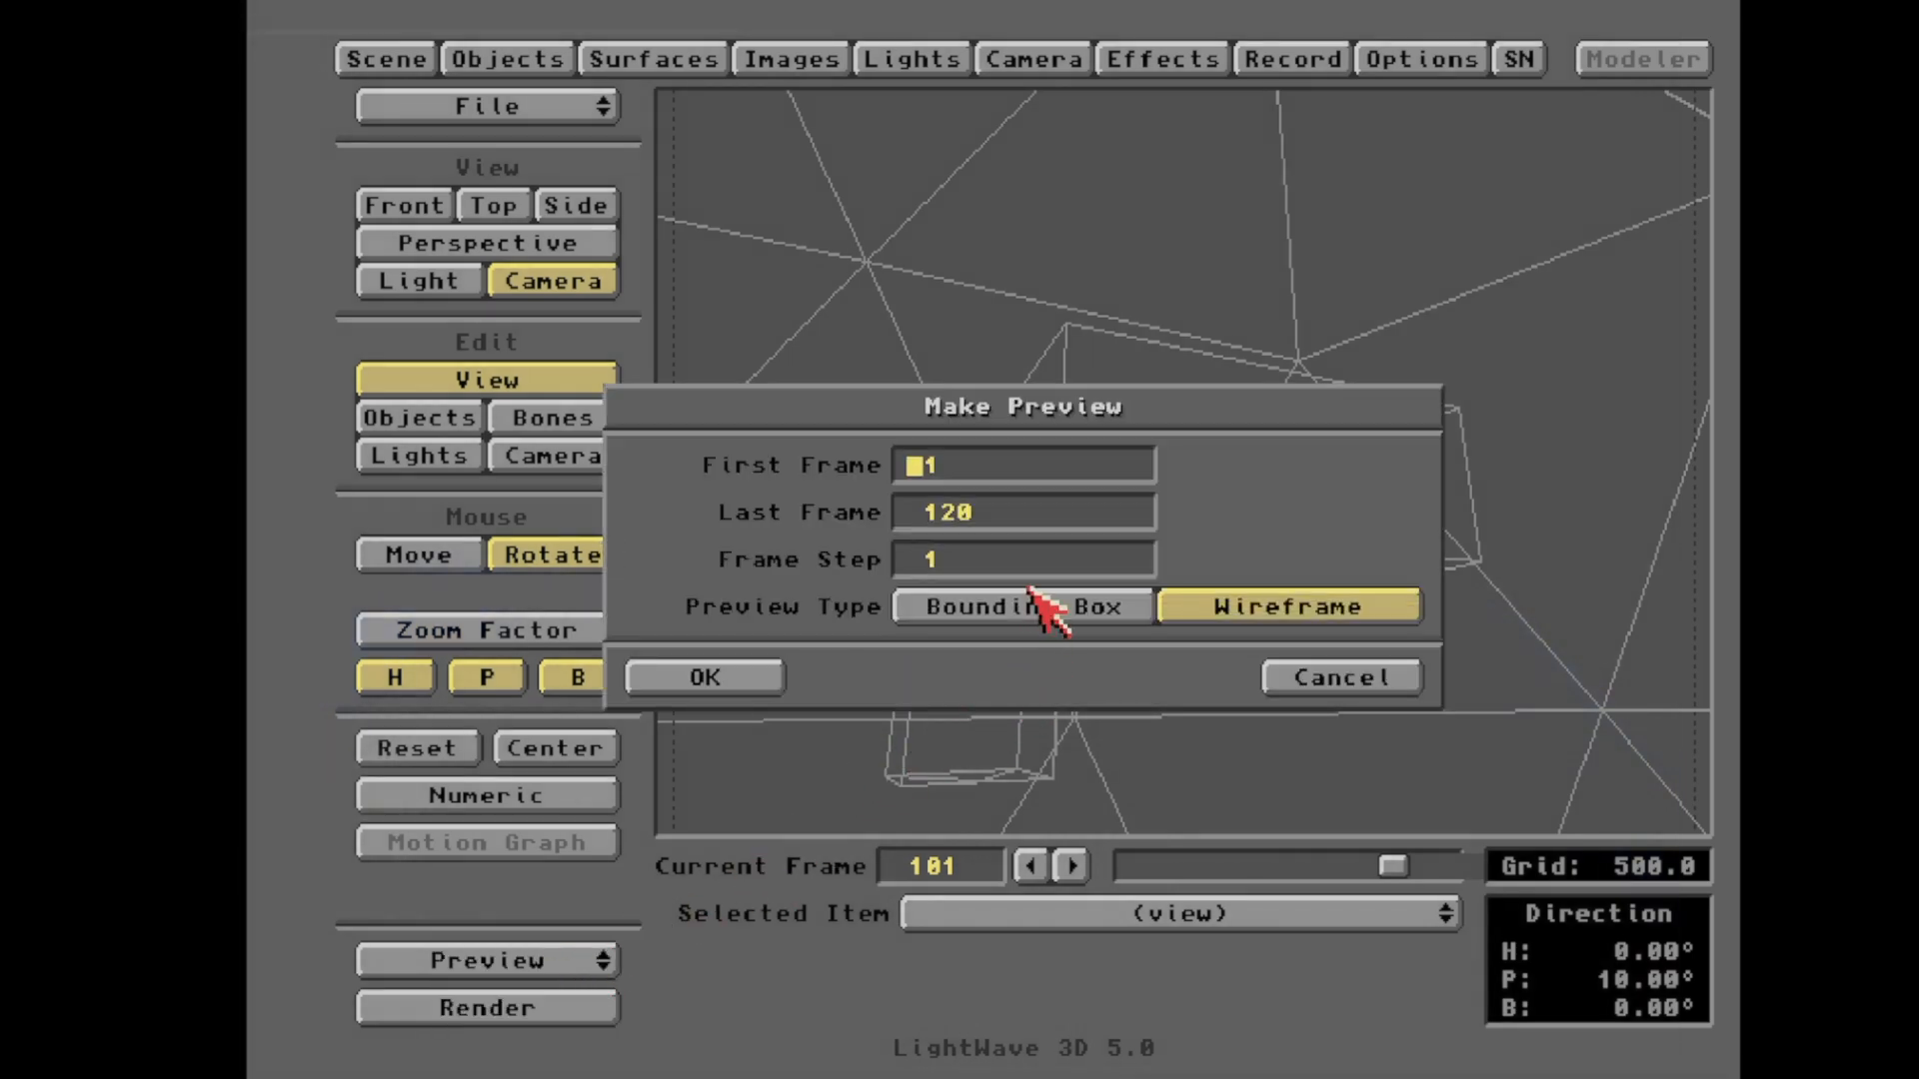
left_click(736, 678)
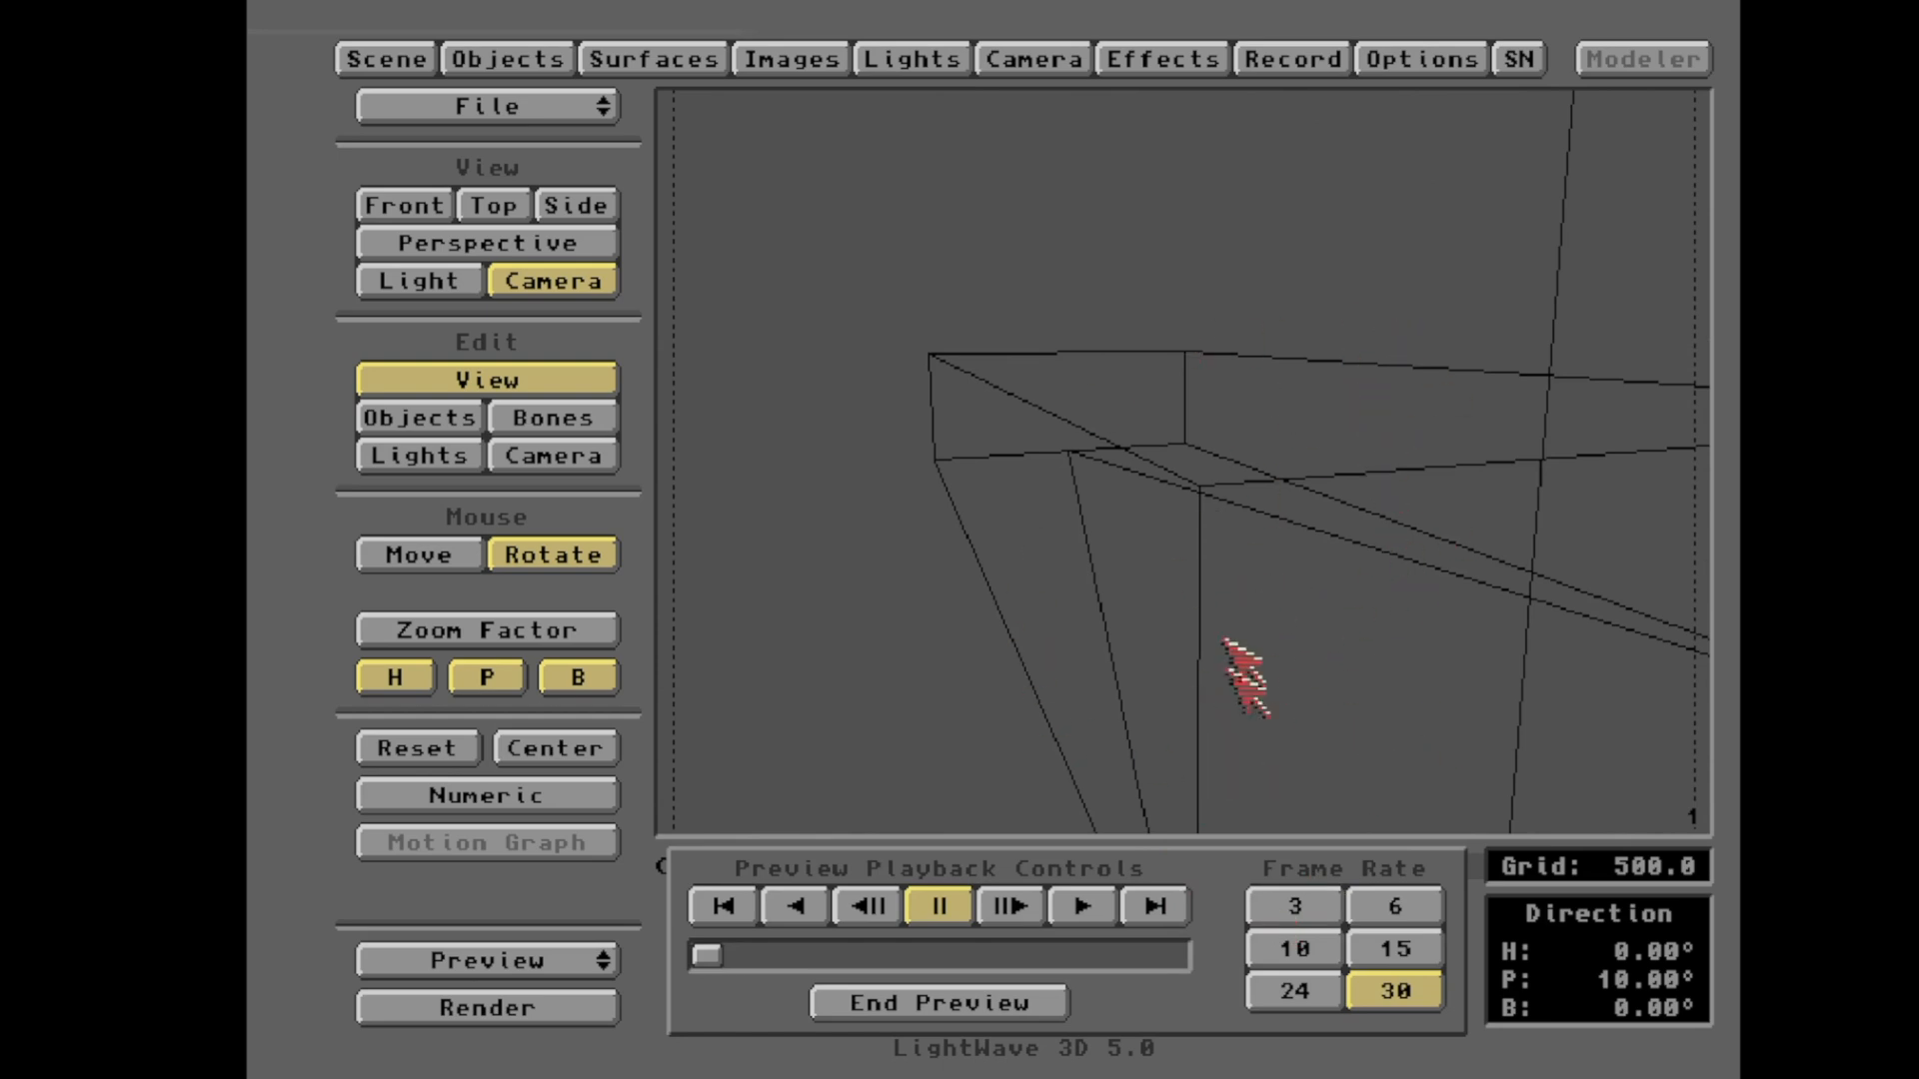
left_click(1097, 917)
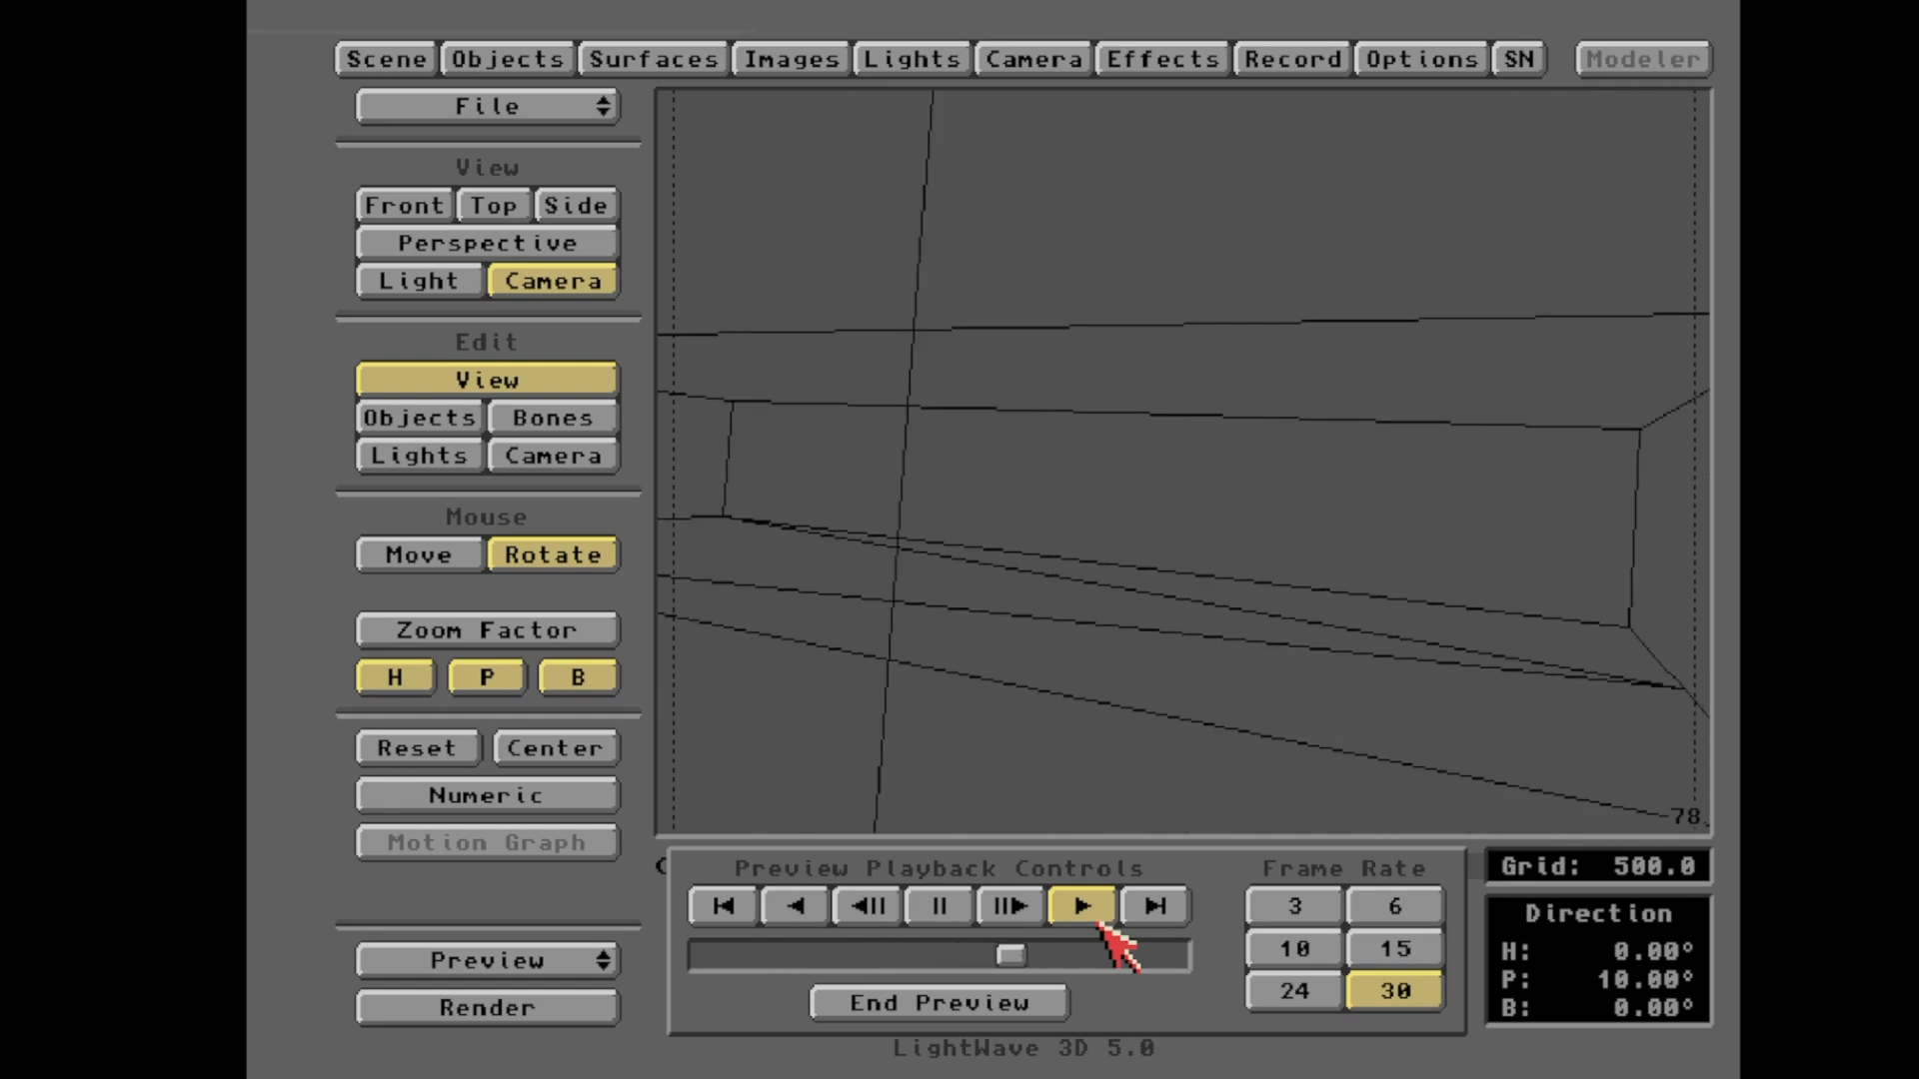
left_click(990, 1001)
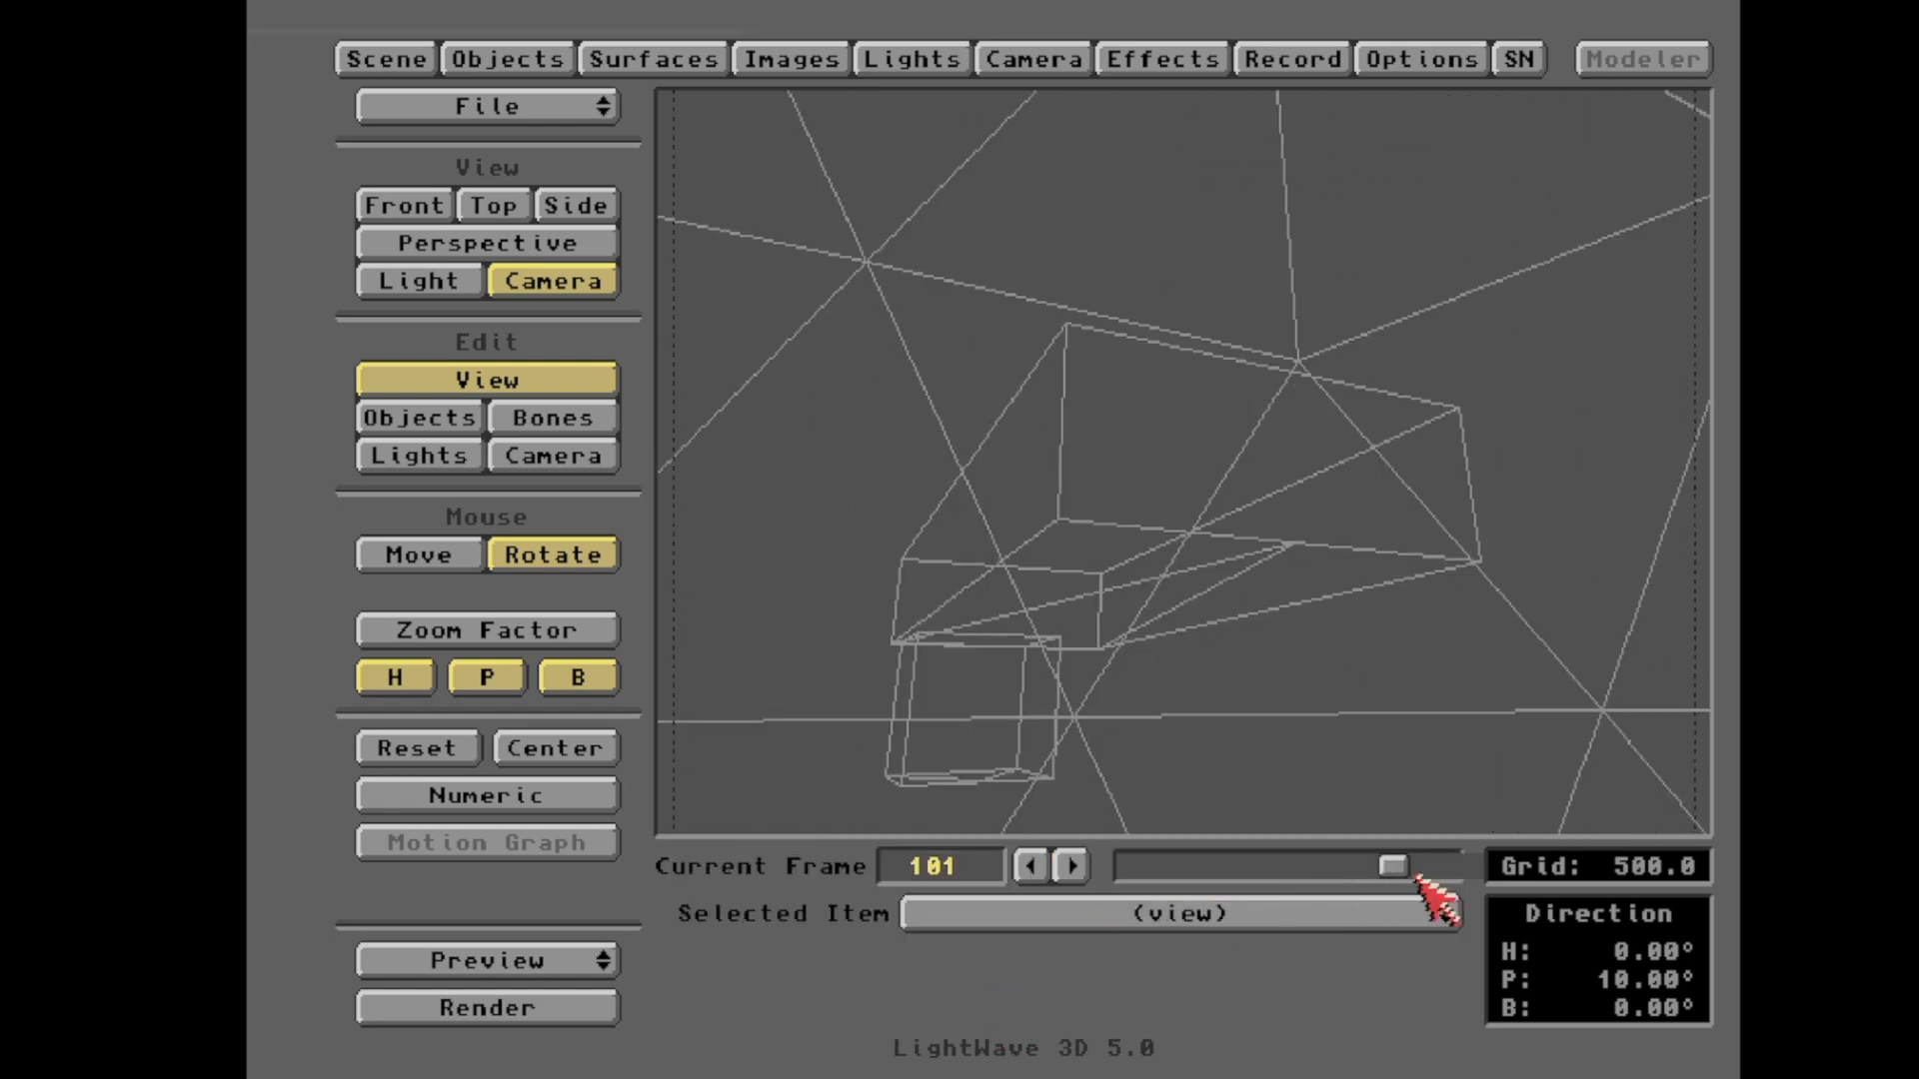
- Check the camera's rendering settings and test-render frame 103
mouse_move(1398, 867)
left_mouse_down()
mouse_move(1440, 874)
mouse_move(1126, 910)
mouse_move(1392, 934)
mouse_move(1456, 964)
mouse_move(1200, 943)
mouse_move(1264, 906)
mouse_move(1363, 905)
mouse_move(1403, 865)
left_mouse_up()
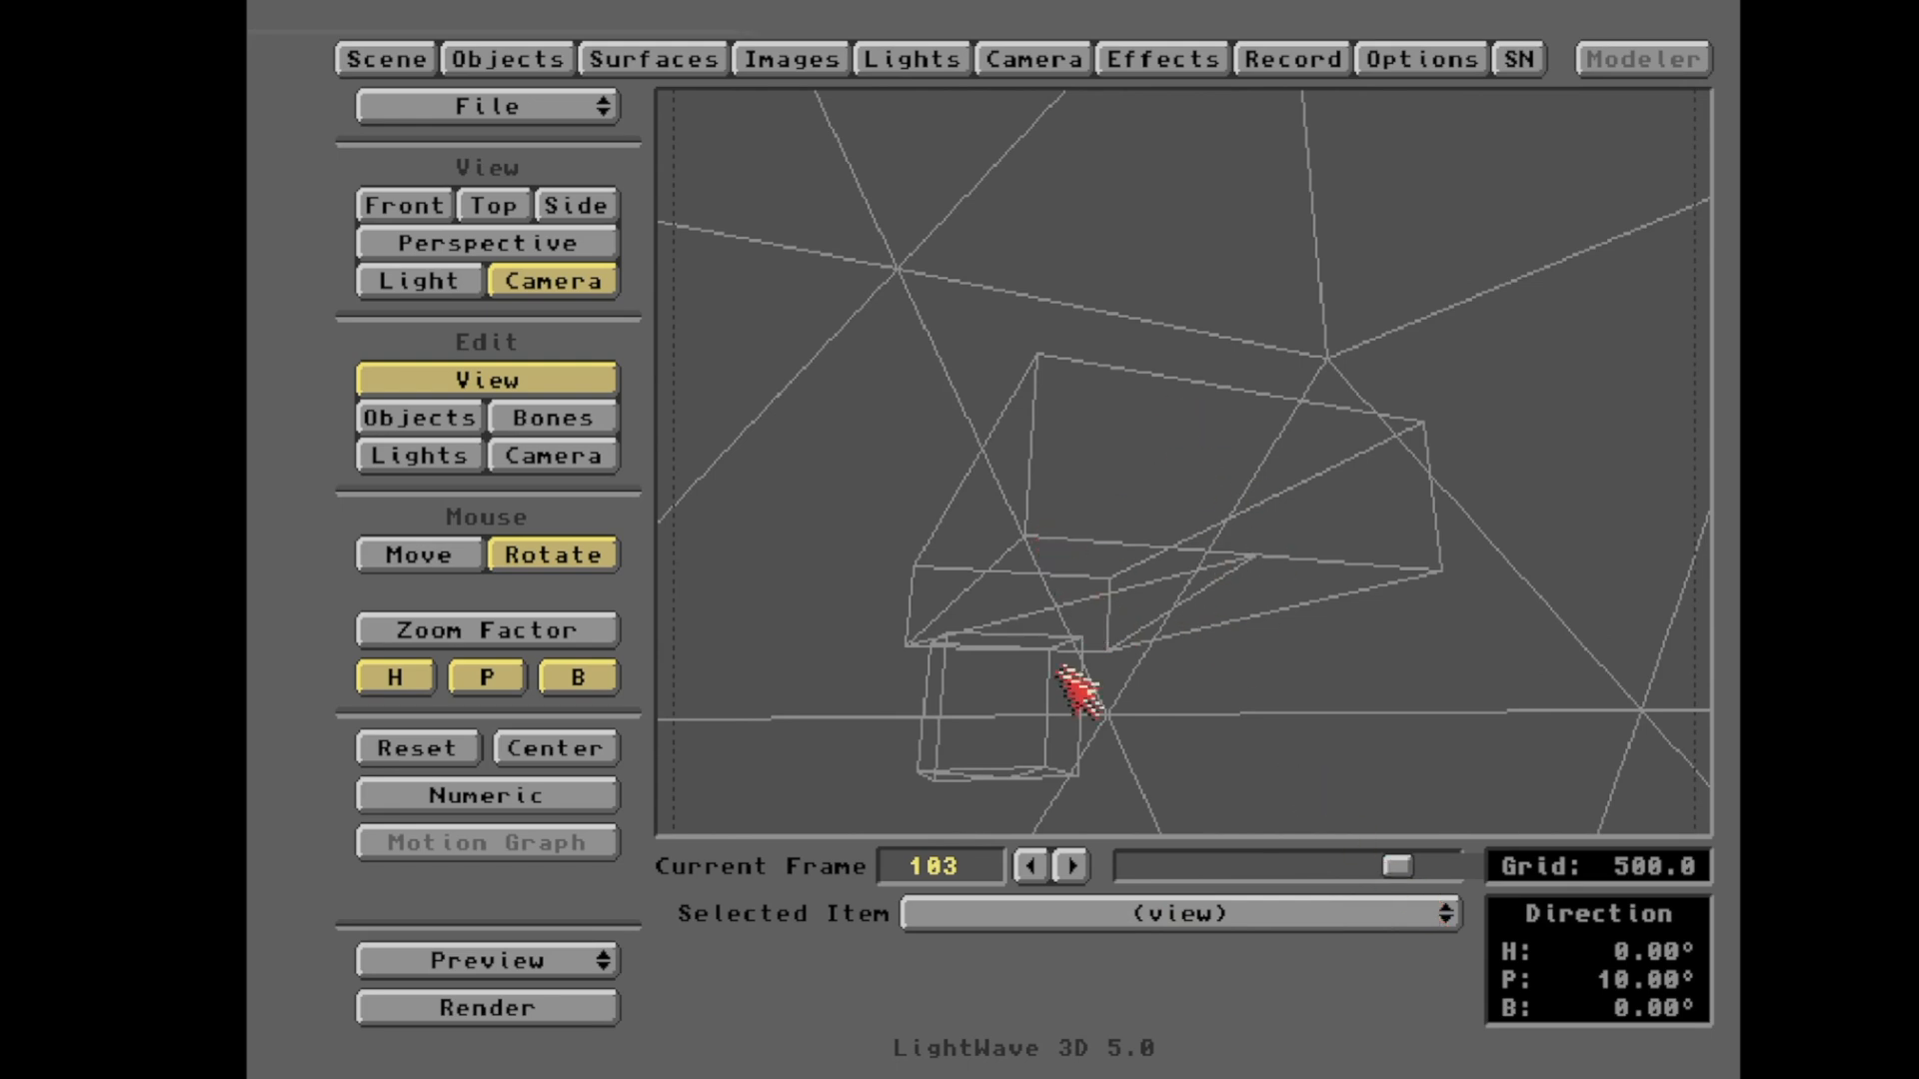
left_click(1037, 50)
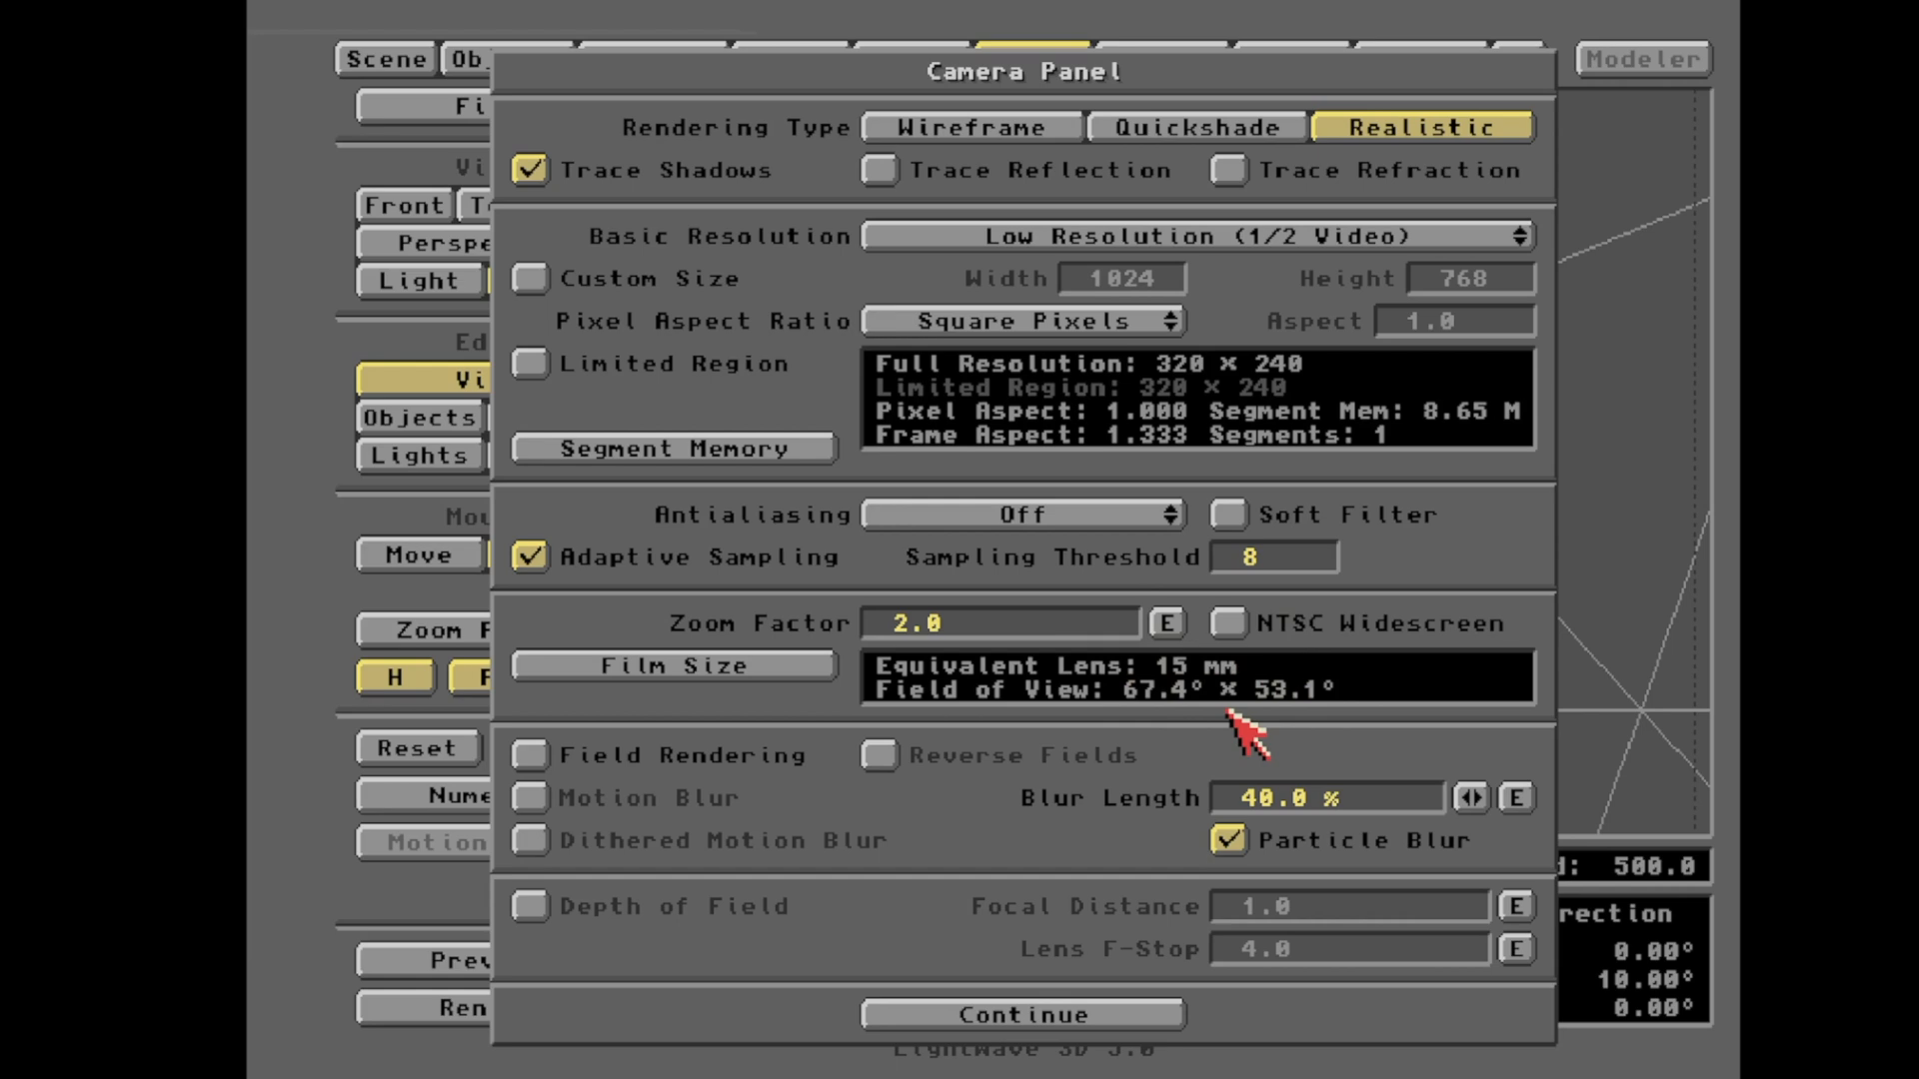
left_click(1121, 1017)
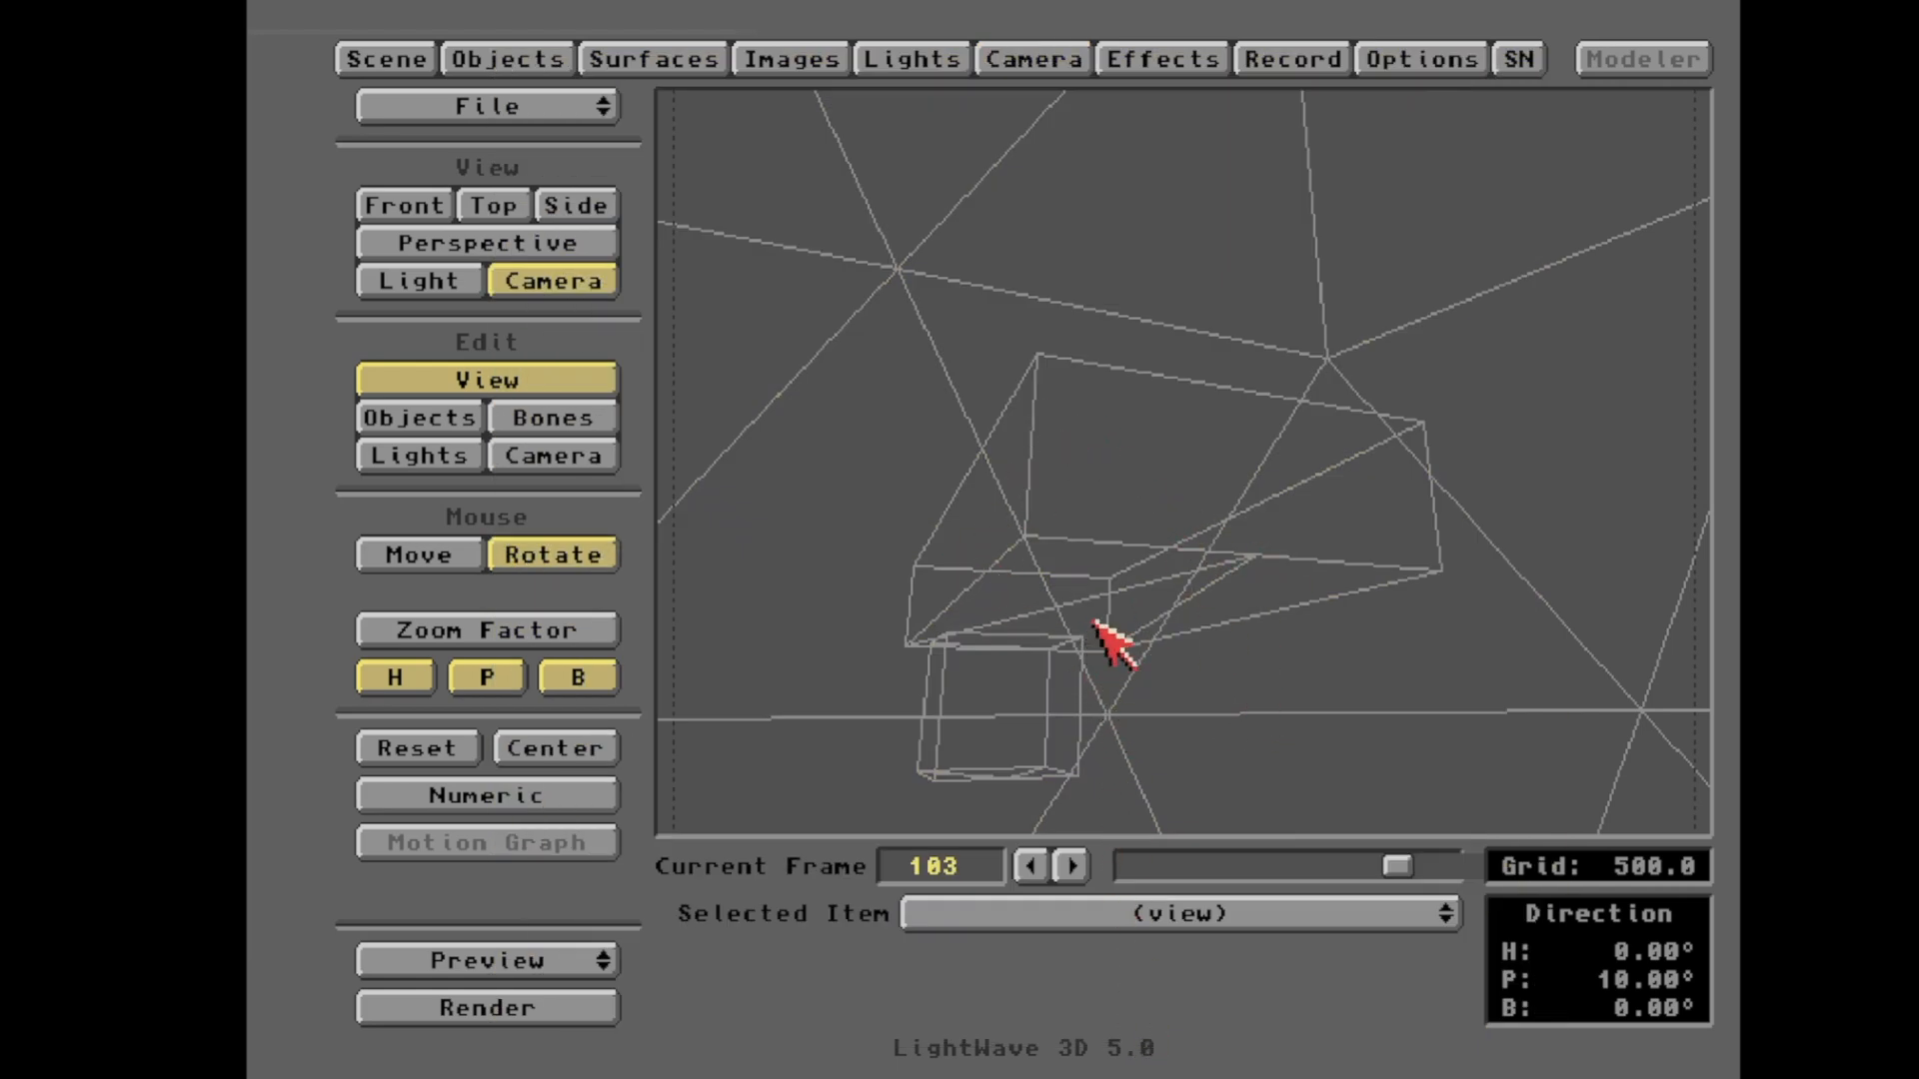
key("F9")
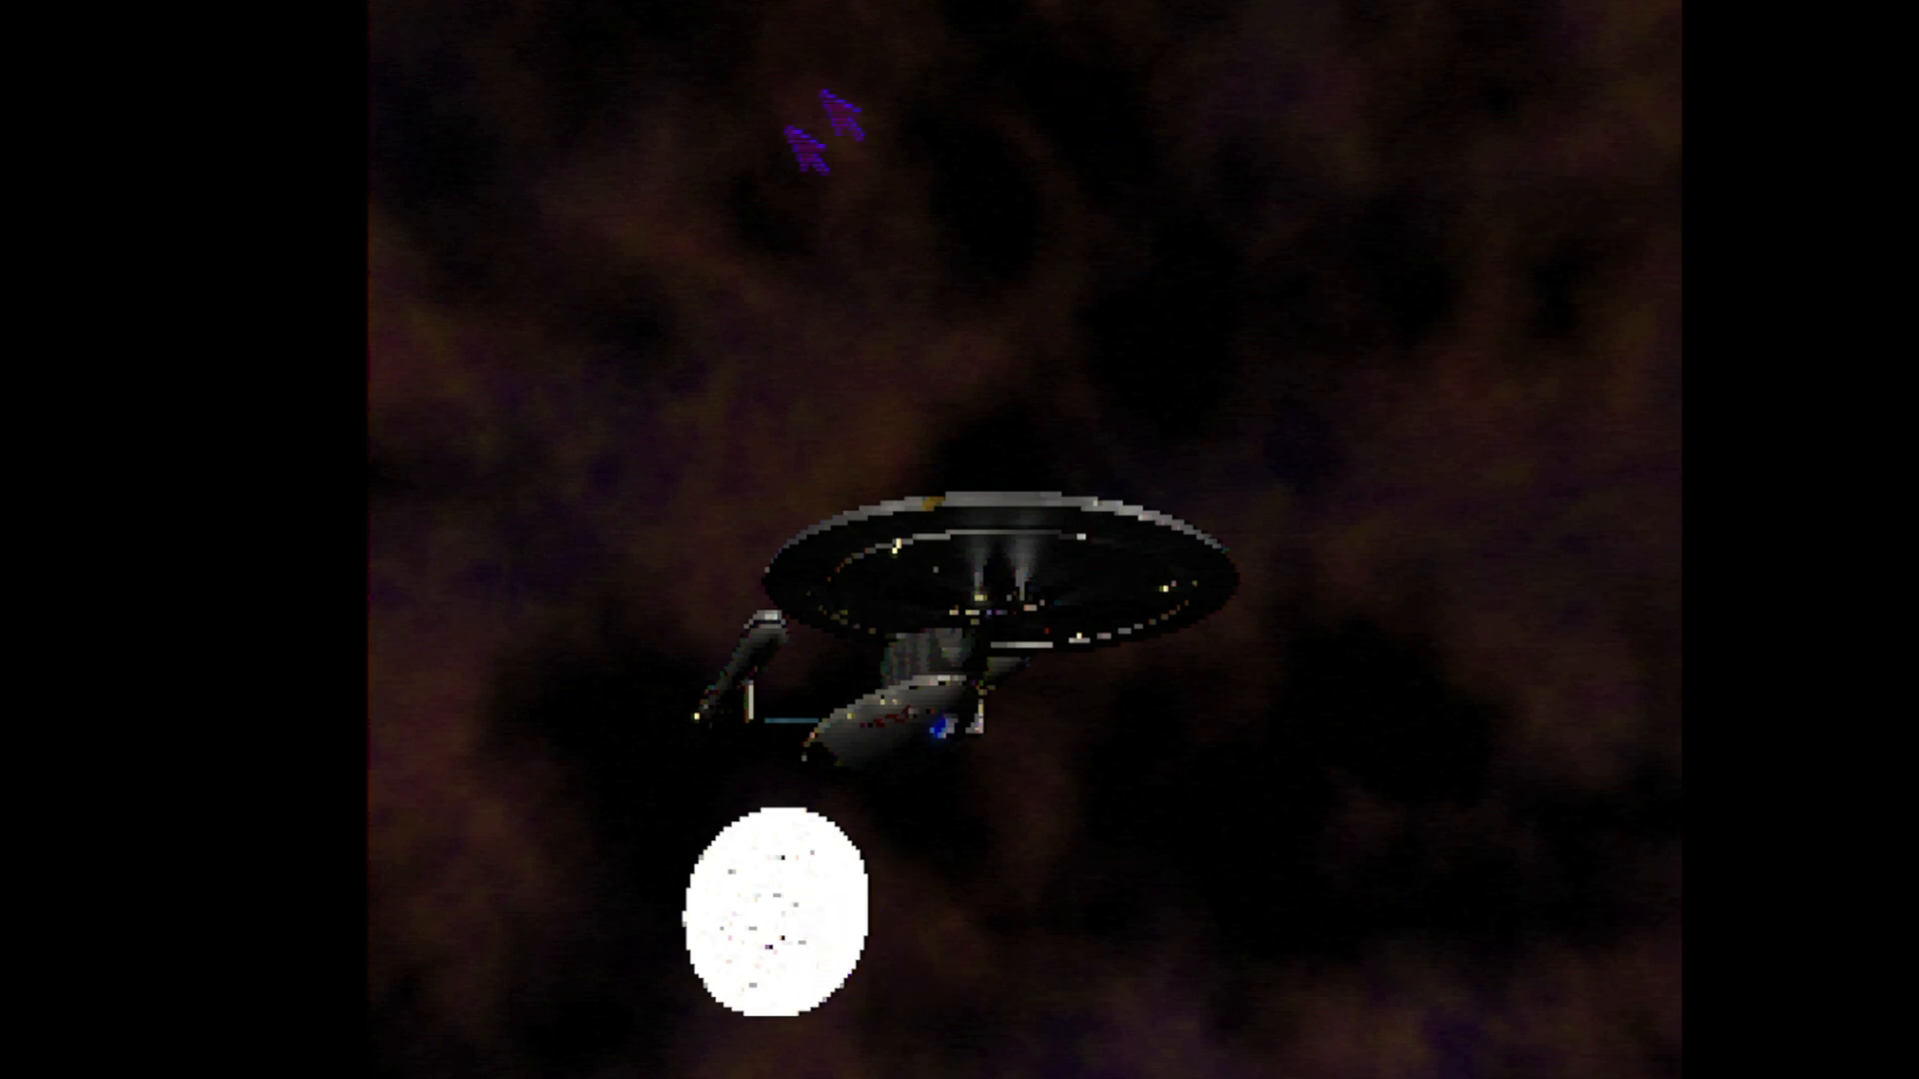
left_click(1037, 643)
key("Escape")
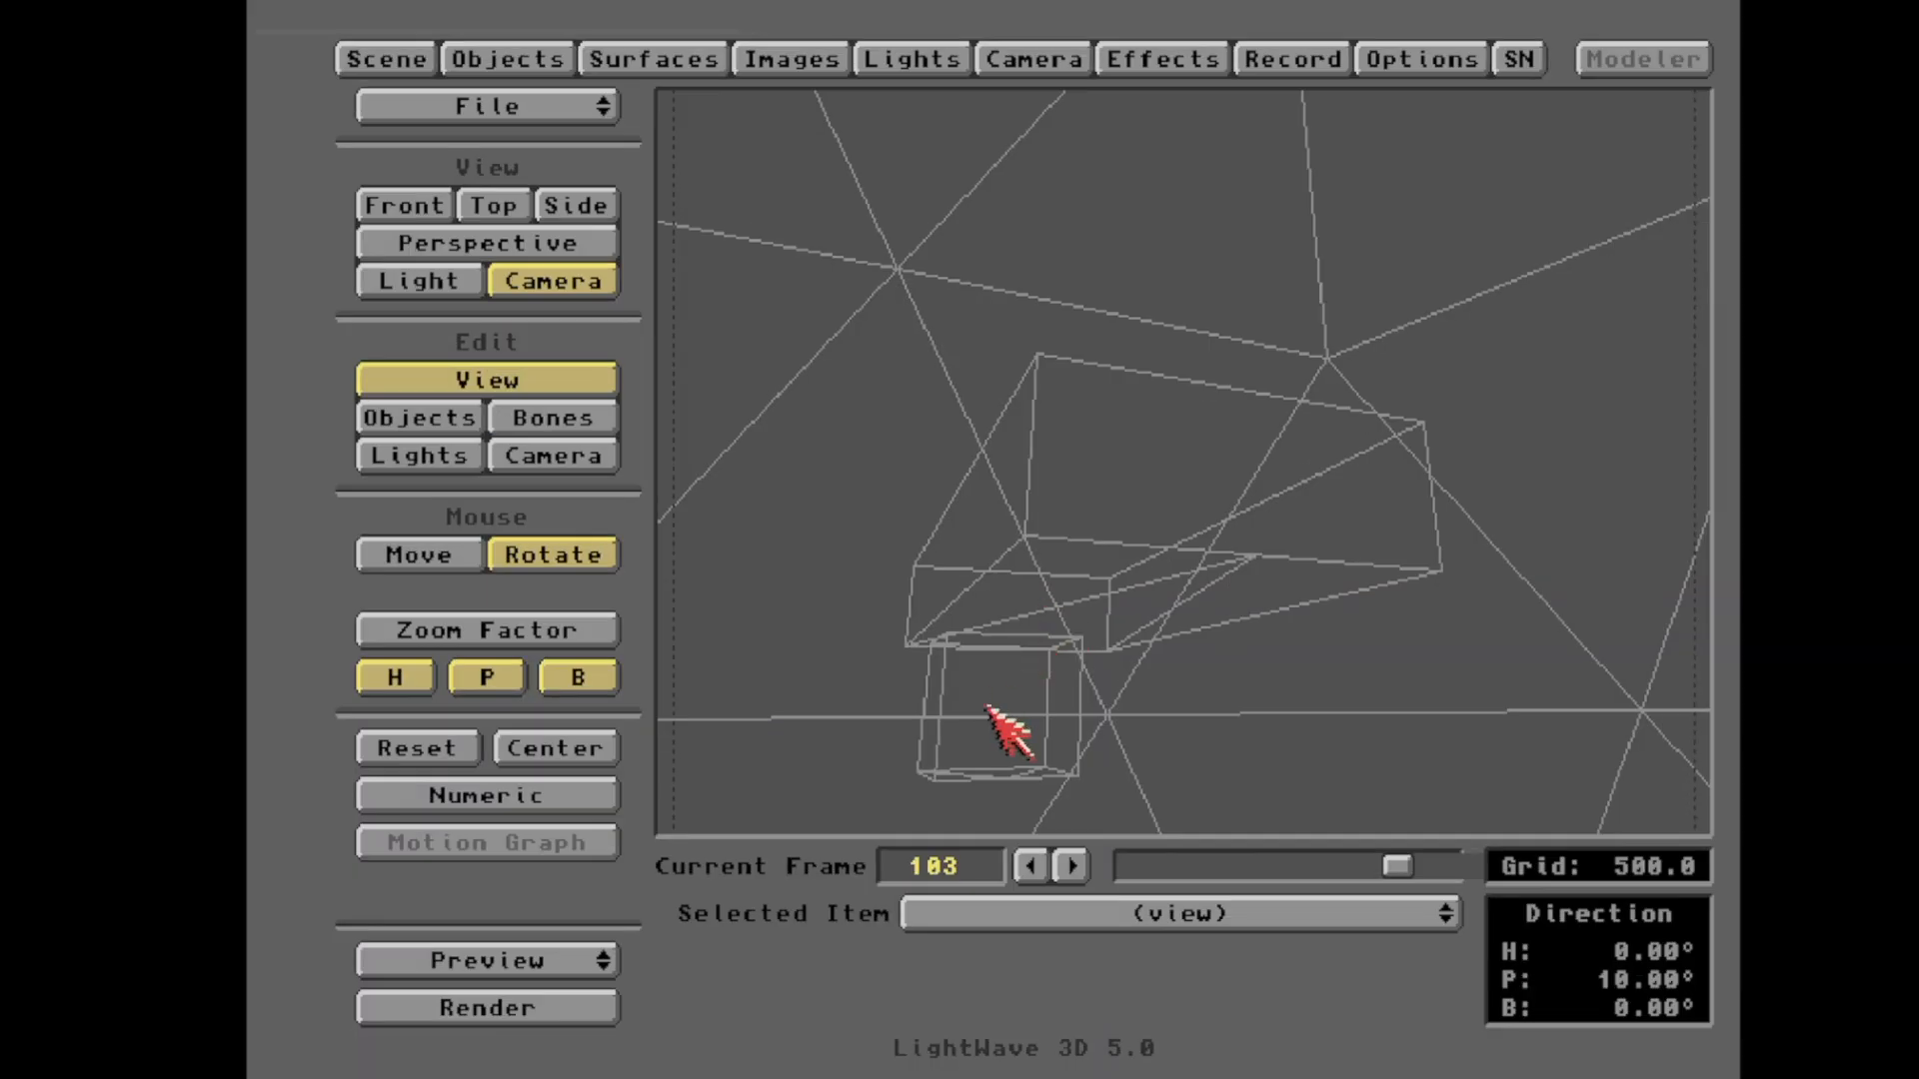
- Enlarge the Stars.lwo object at frame 0 in the top view to a scale of about 0.184 on all axes
left_click(421, 418)
left_click(972, 913)
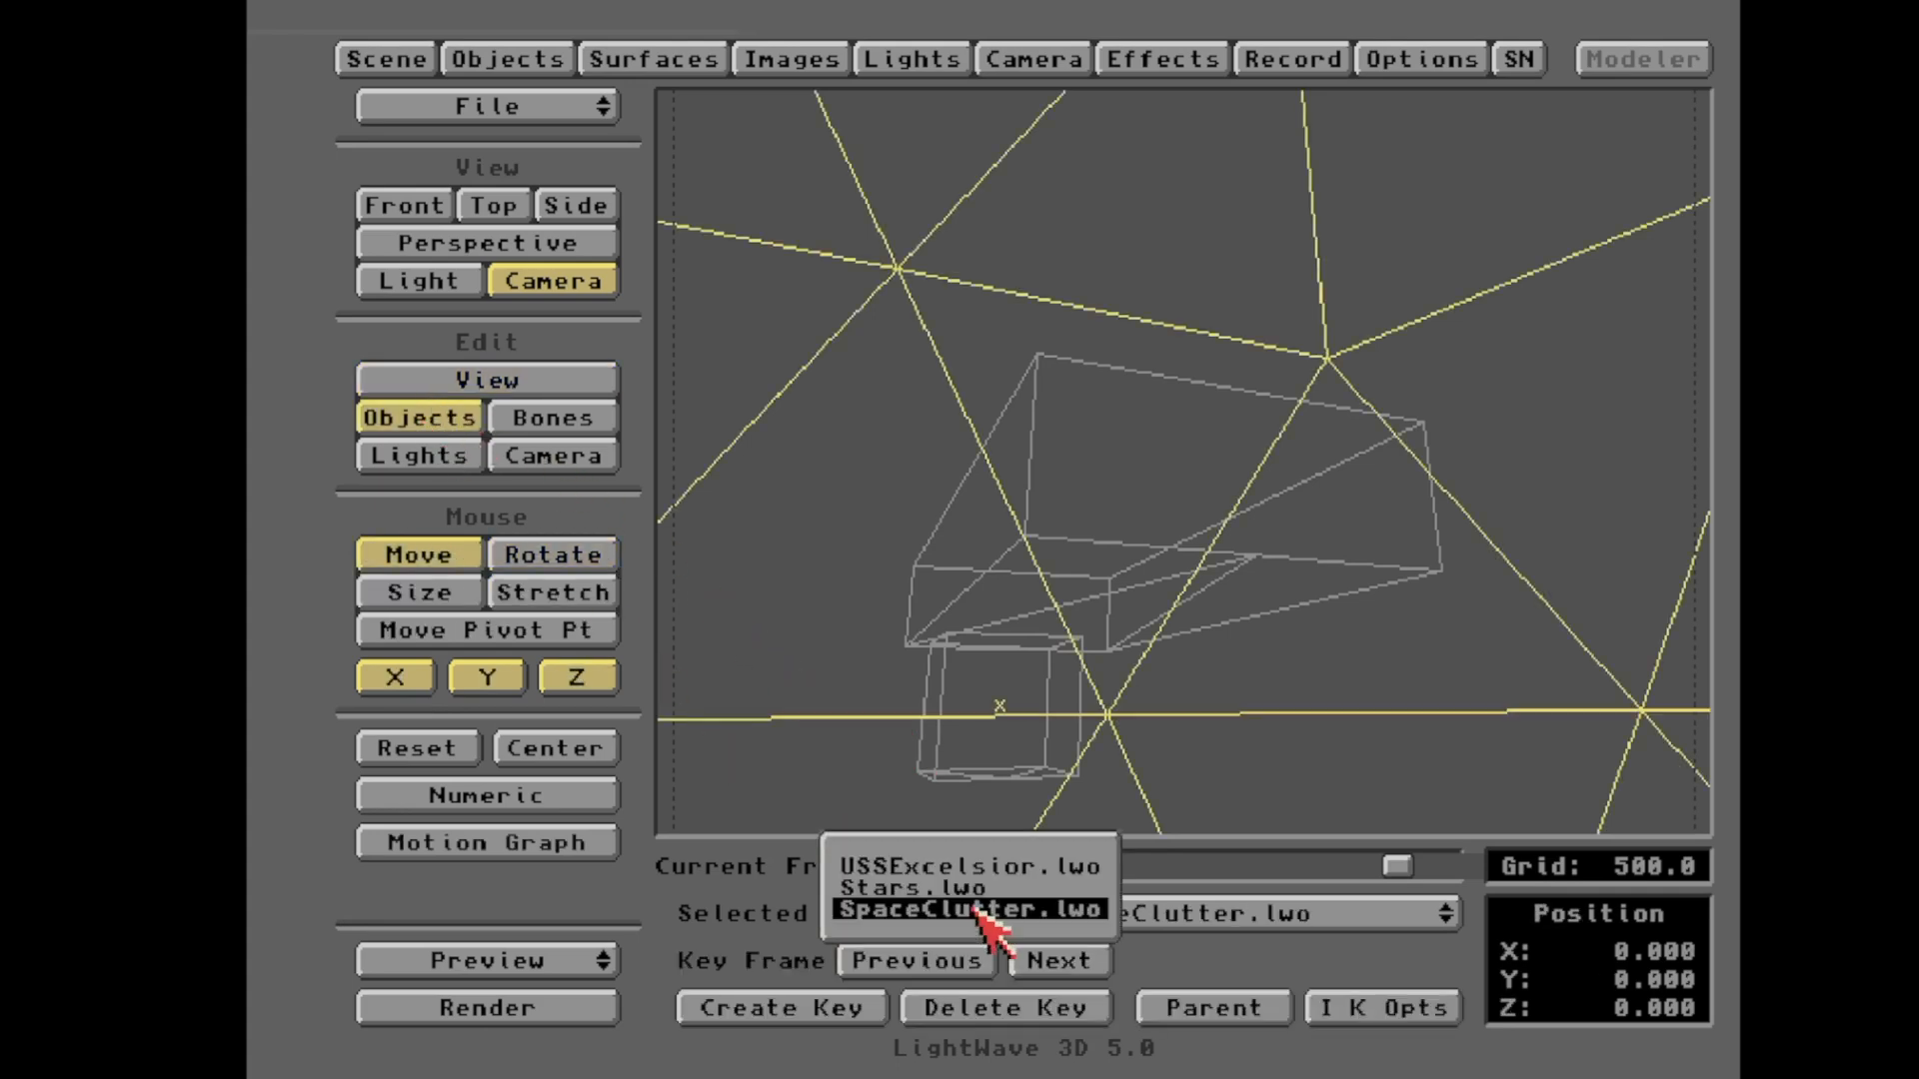
left_click(939, 888)
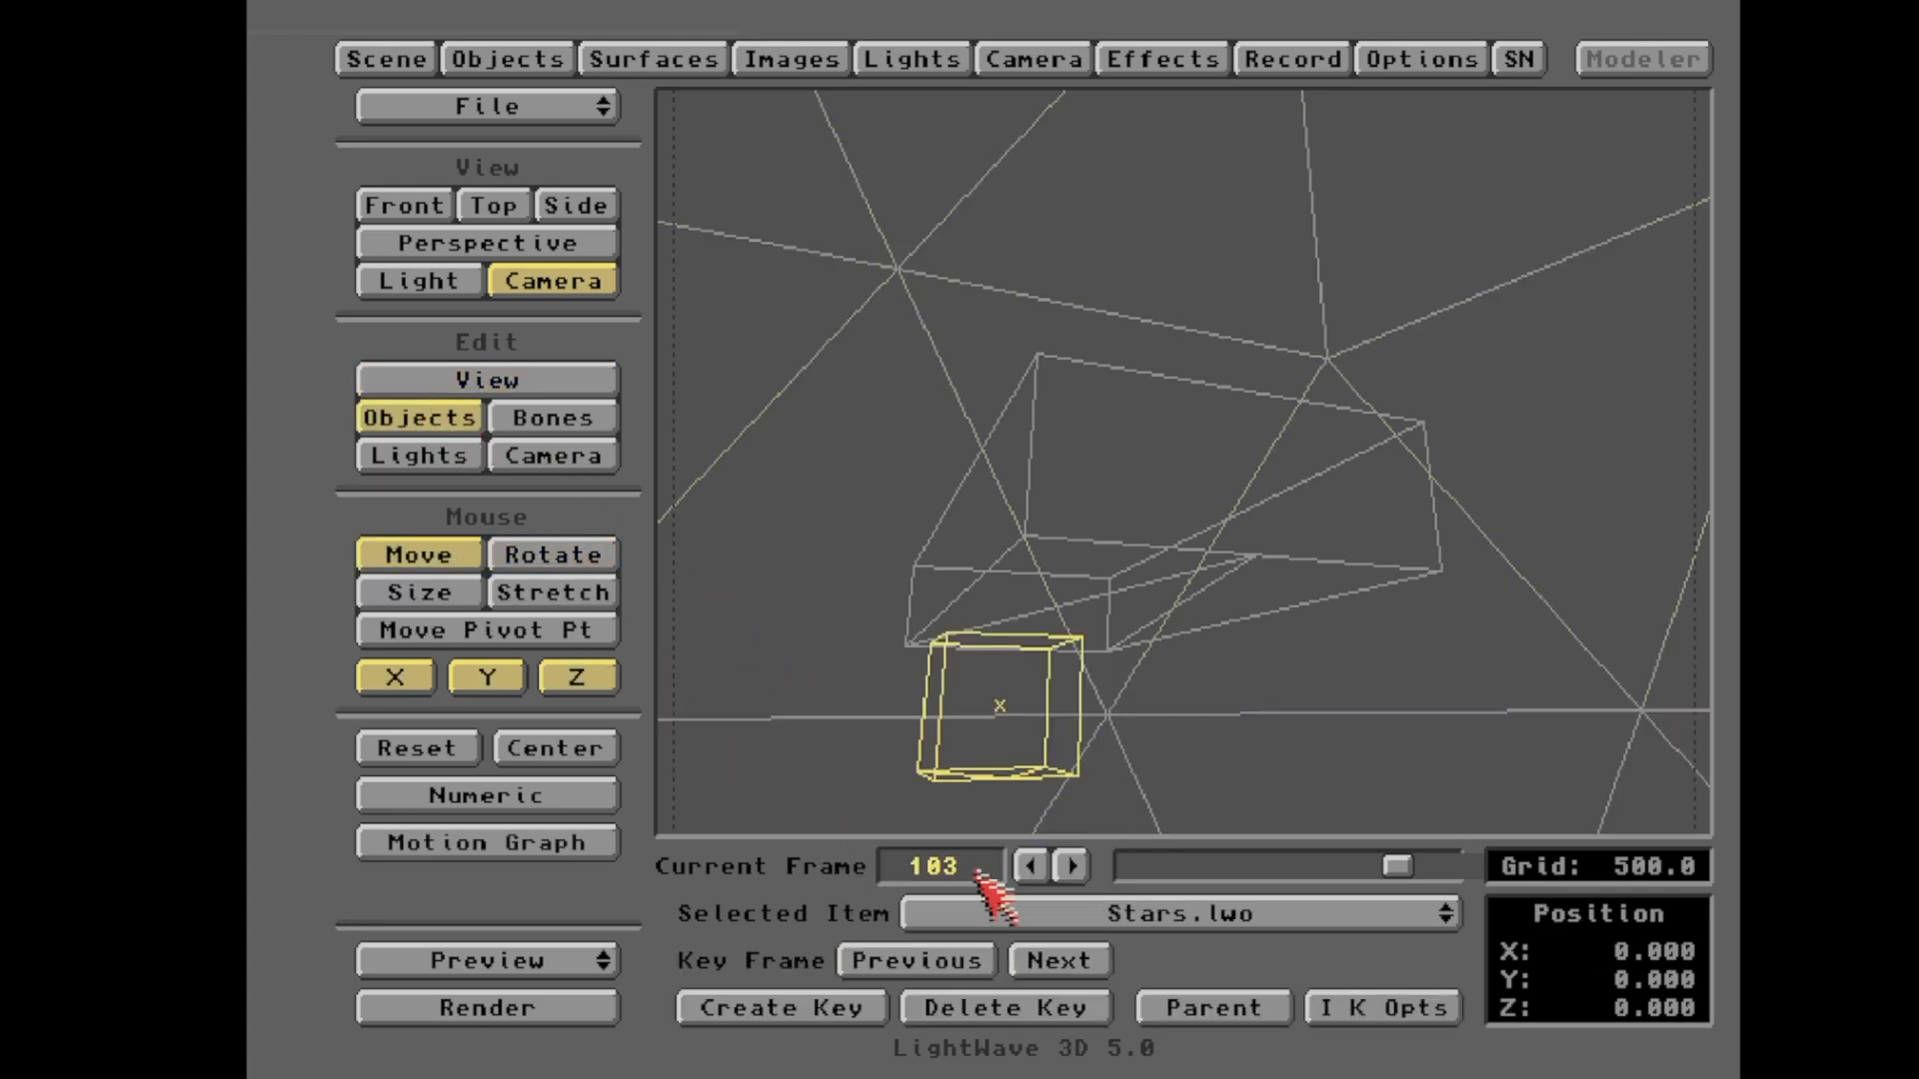
left_click(439, 598)
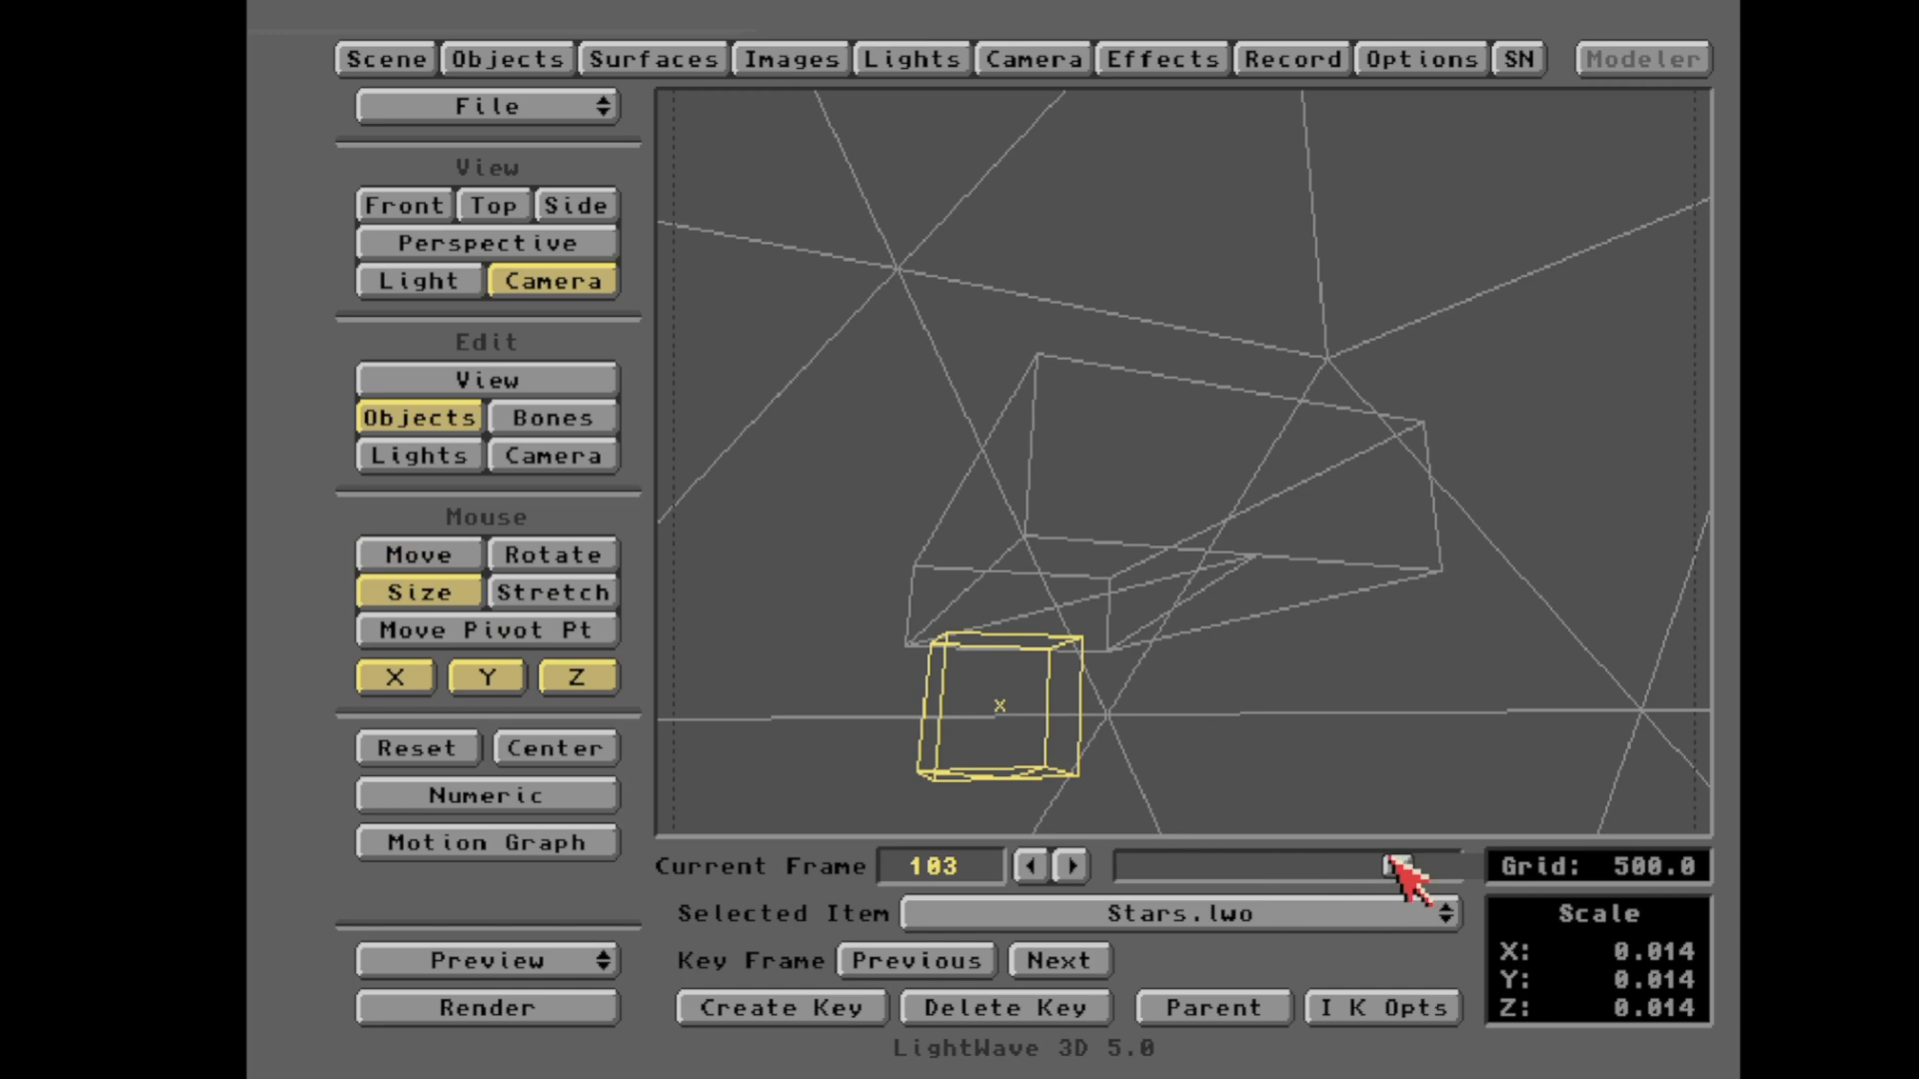
left_click_drag(1397, 868, 1049, 866)
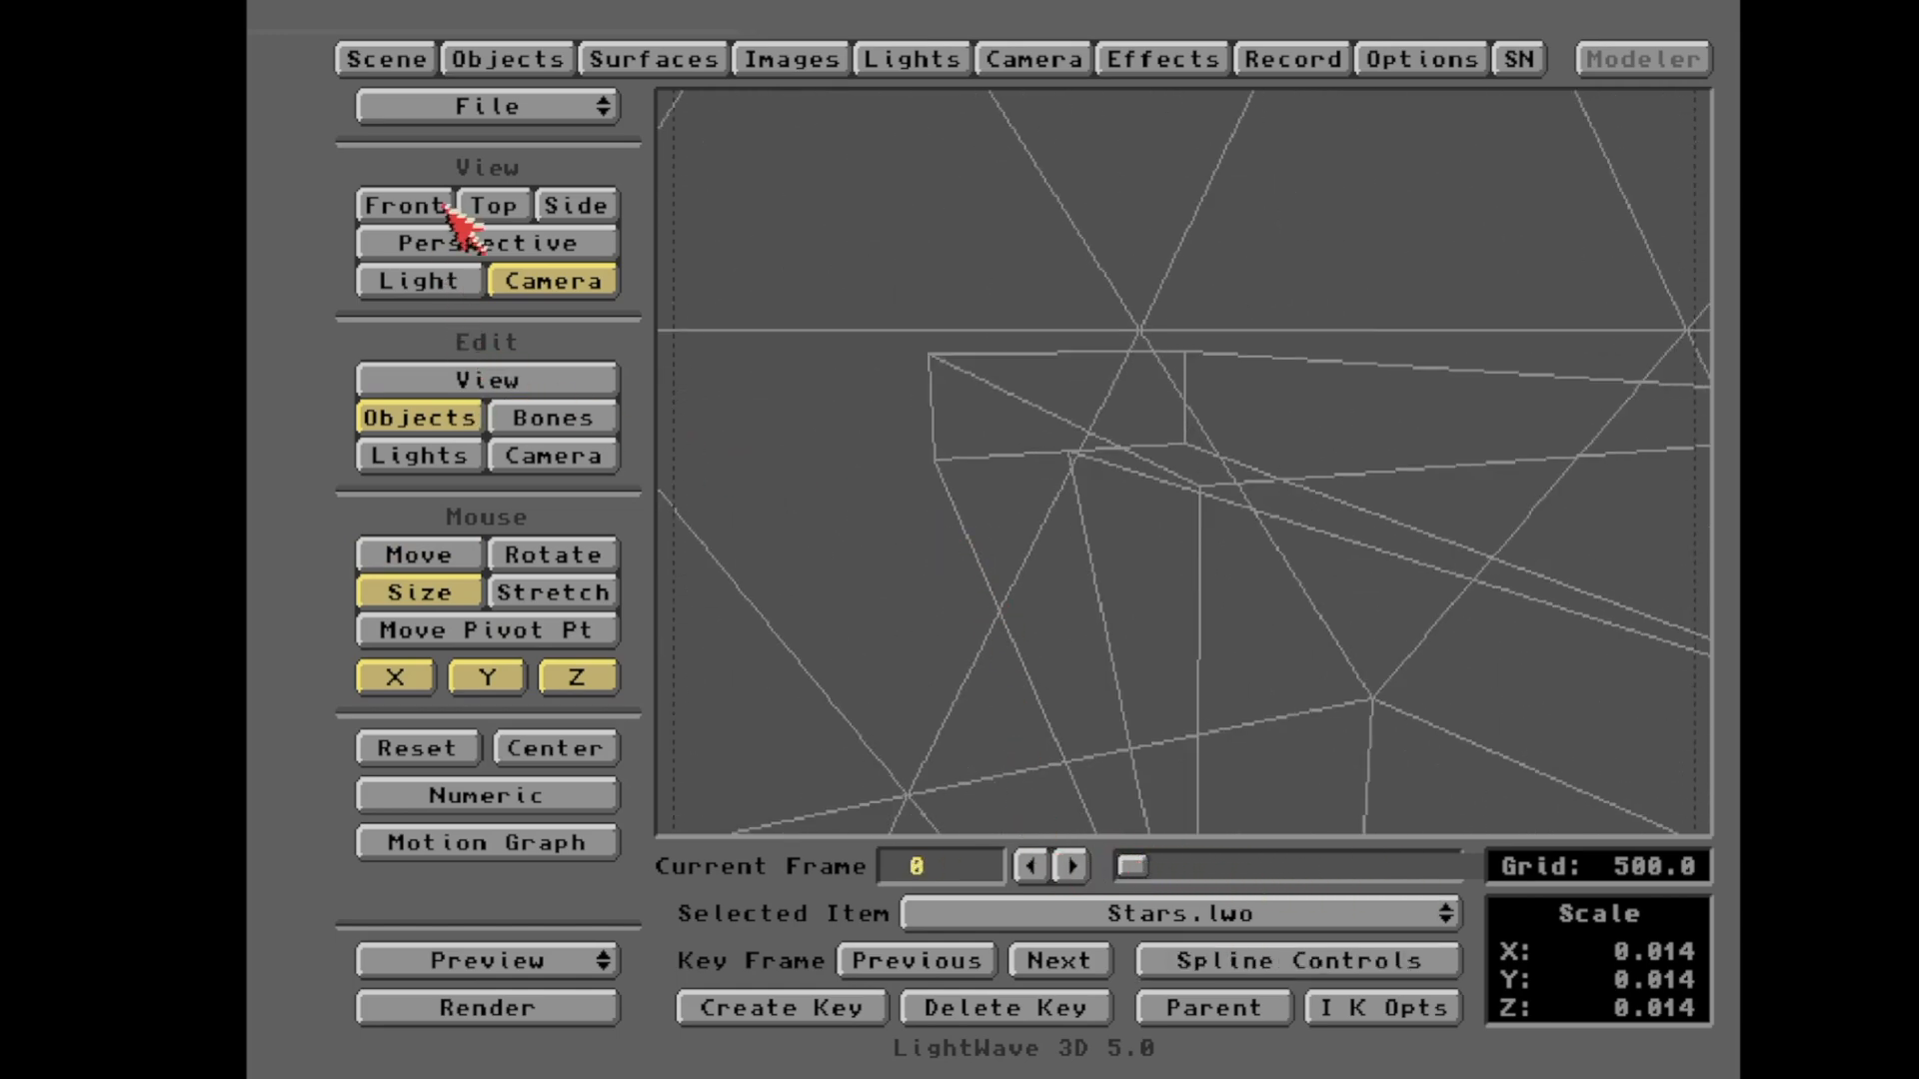
left_click(494, 205)
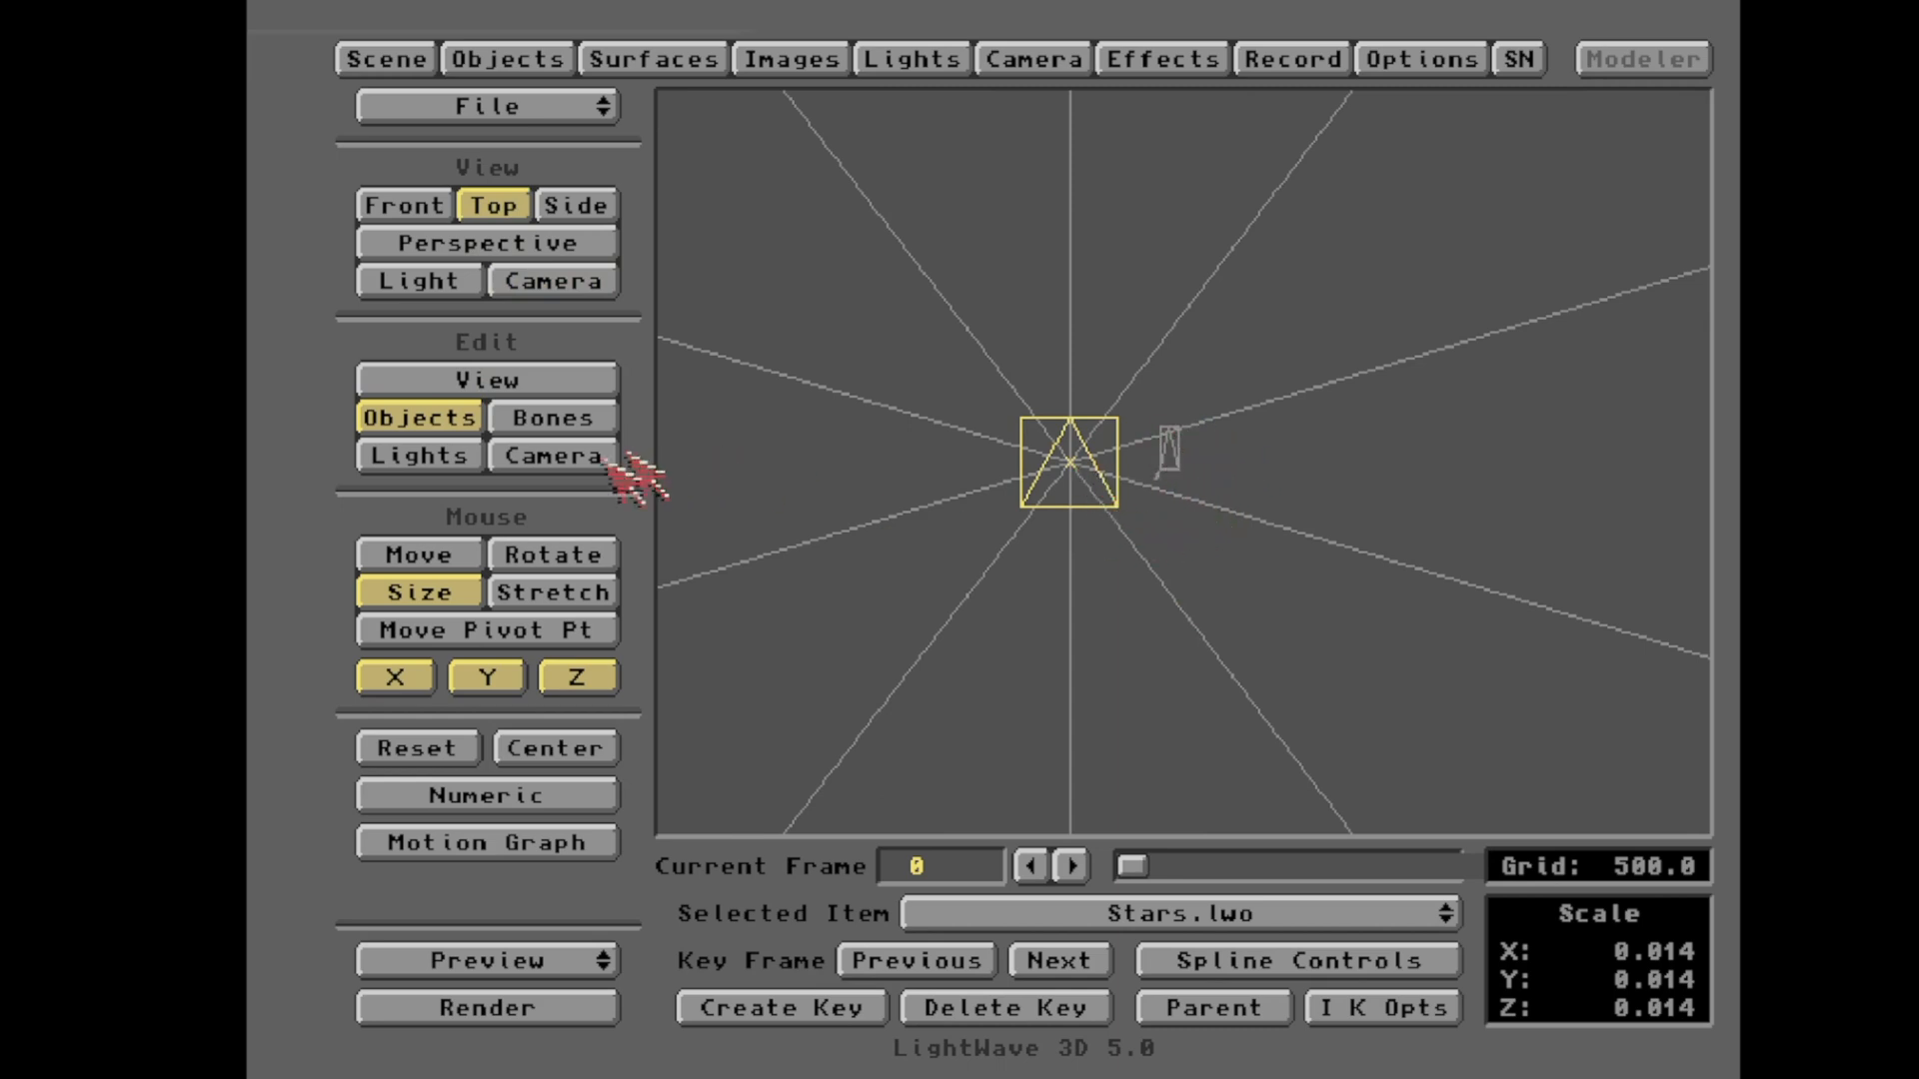
mouse_move(905, 545)
left_mouse_down()
mouse_move(1329, 545)
mouse_move(939, 545)
mouse_move(1120, 544)
mouse_move(747, 493)
left_mouse_up()
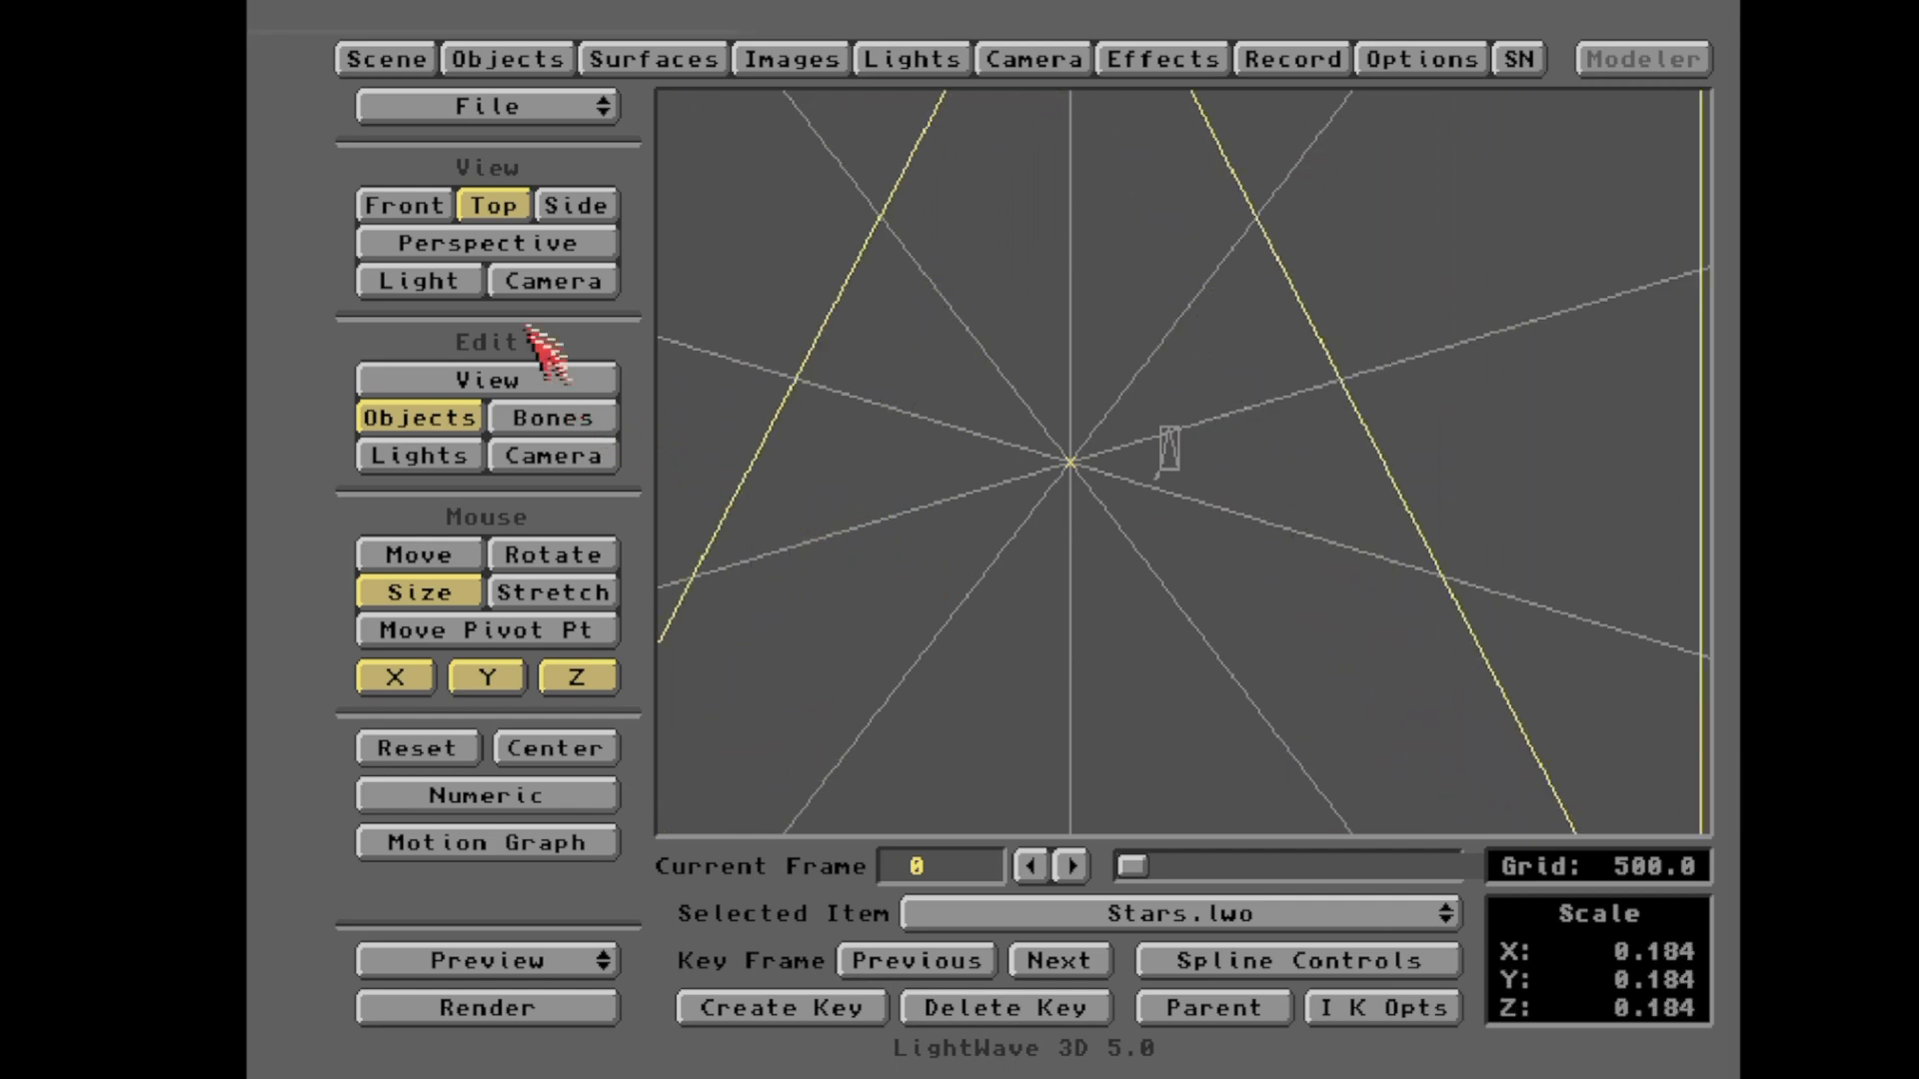
- Enlarge Stars.lwo further to a scale of about 3.884 on all axes, keeping it inside the large surrounding sphere
left_click(470, 380)
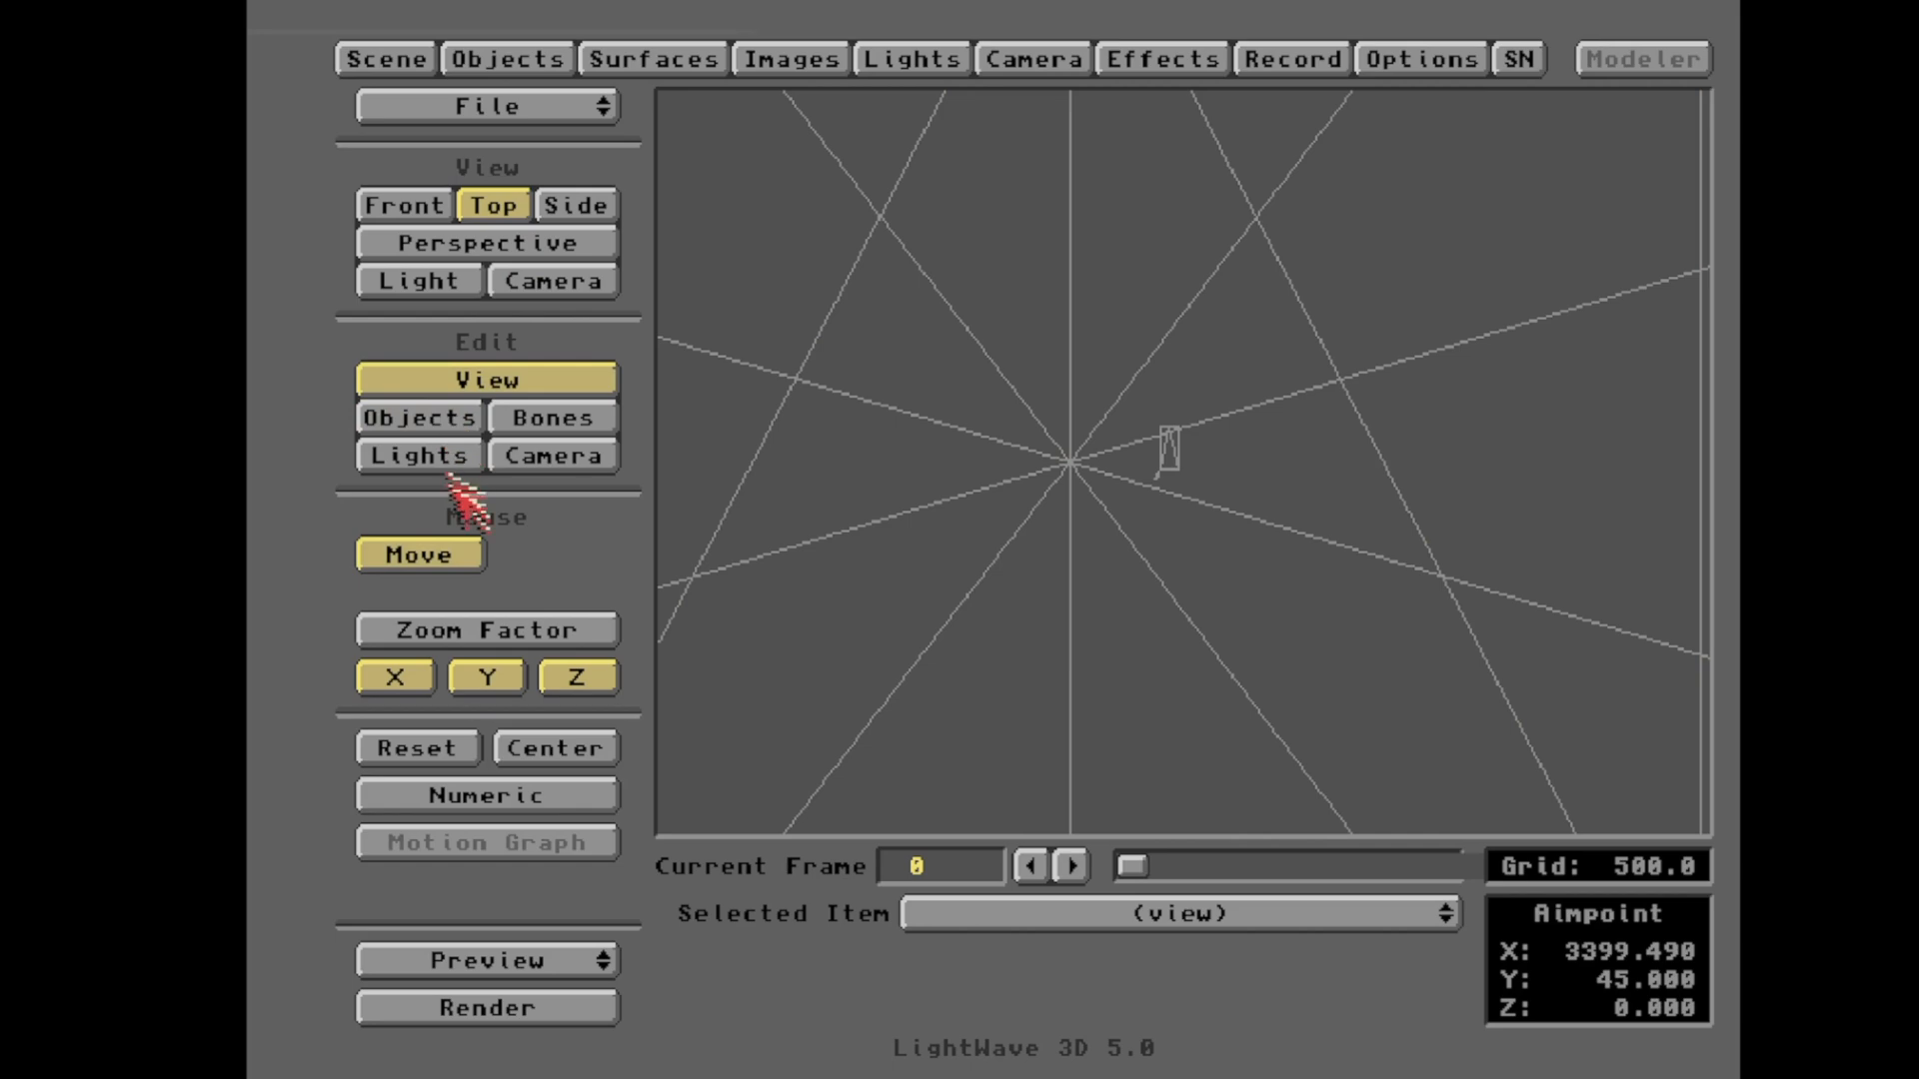
left_click(530, 630)
left_click_drag(998, 612, 1299, 615)
mouse_move(1179, 459)
left_mouse_down()
mouse_move(1140, 460)
mouse_move(1169, 460)
left_mouse_up()
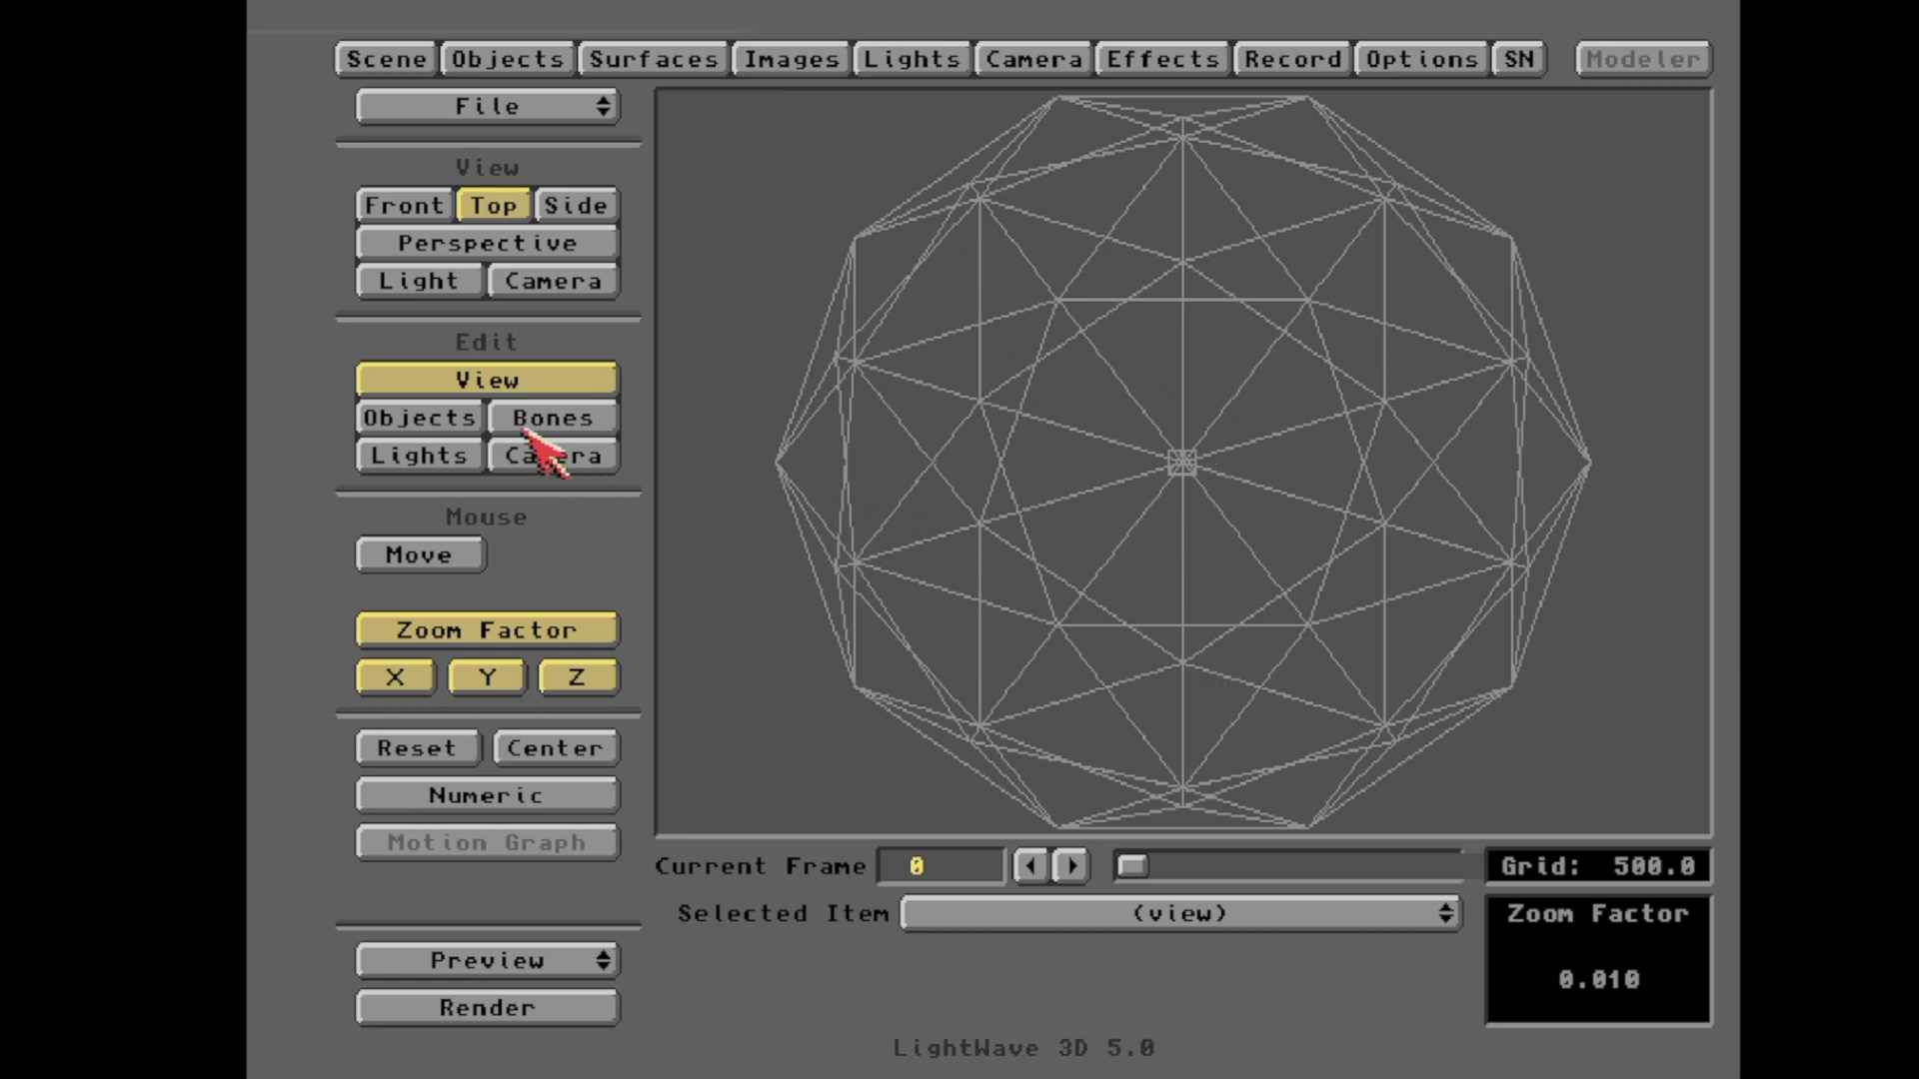
left_click(470, 415)
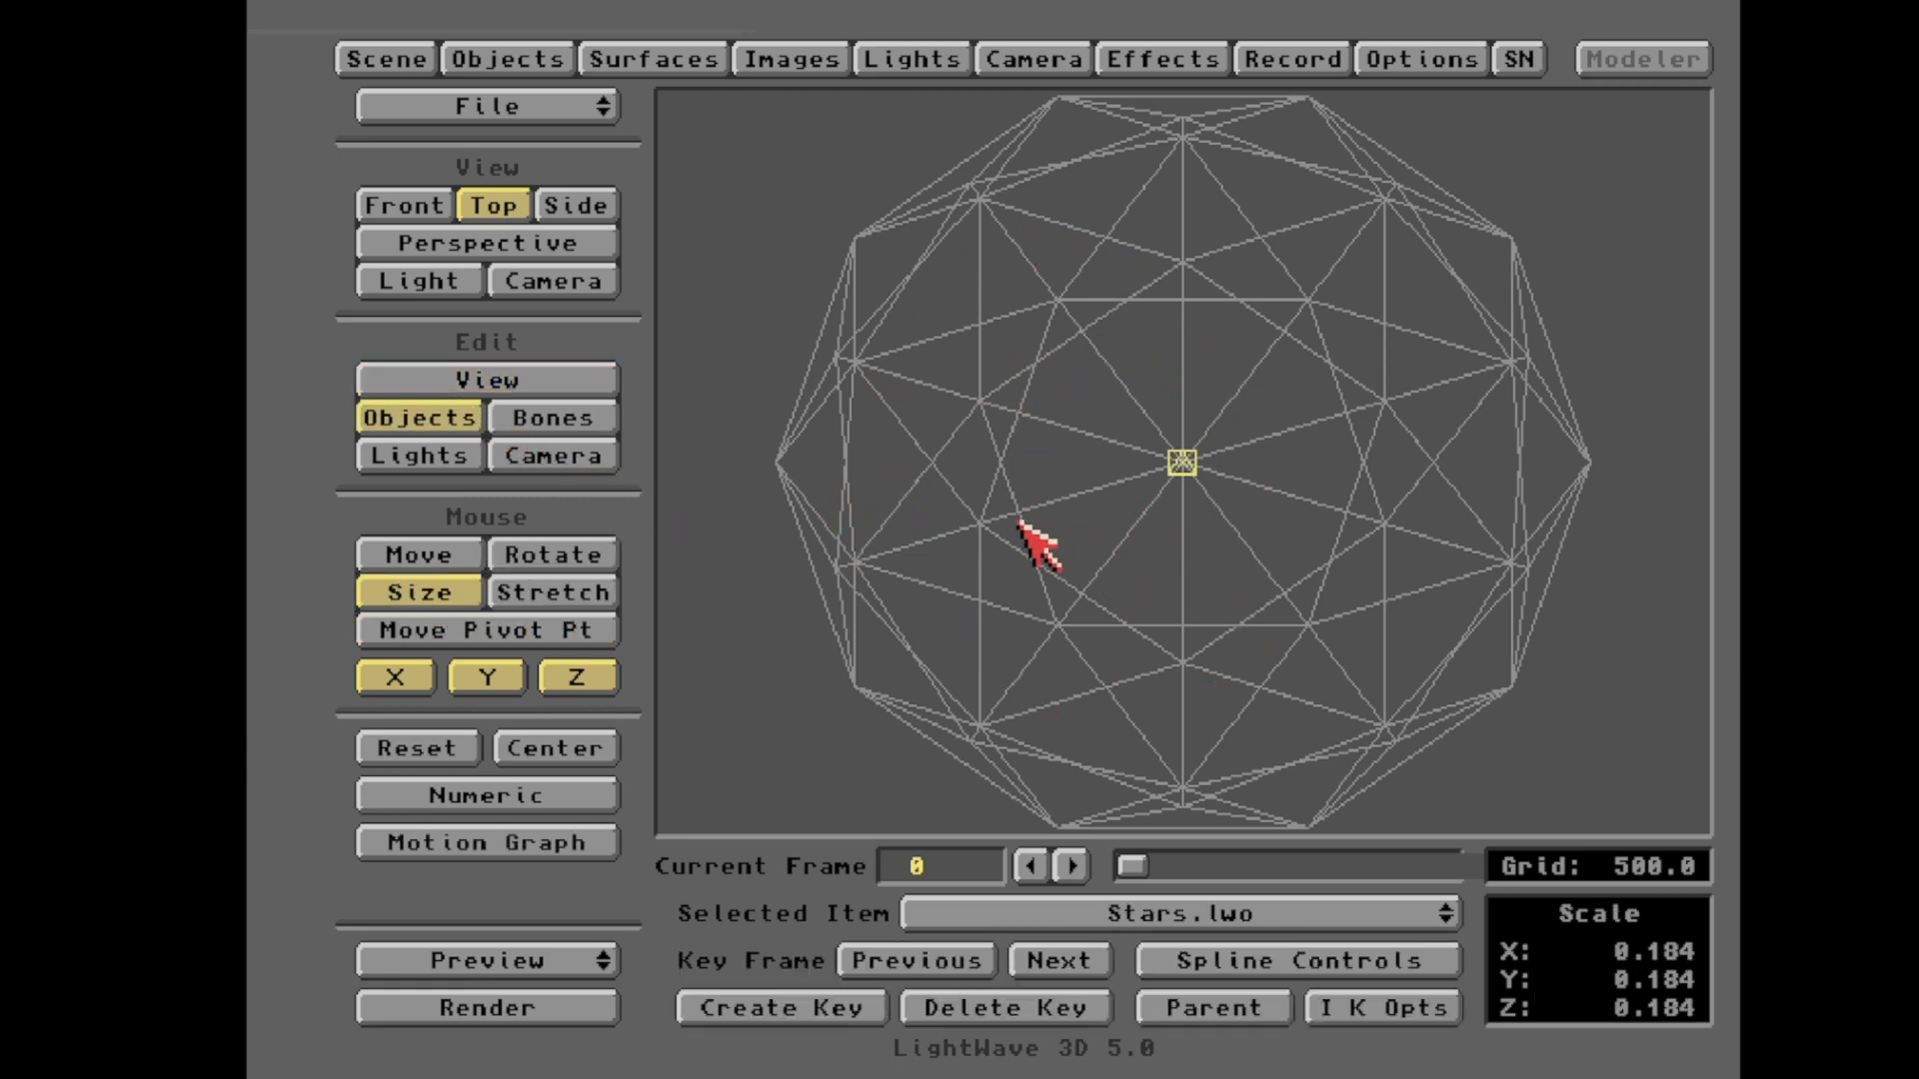
left_click_drag(1182, 461, 1918, 462)
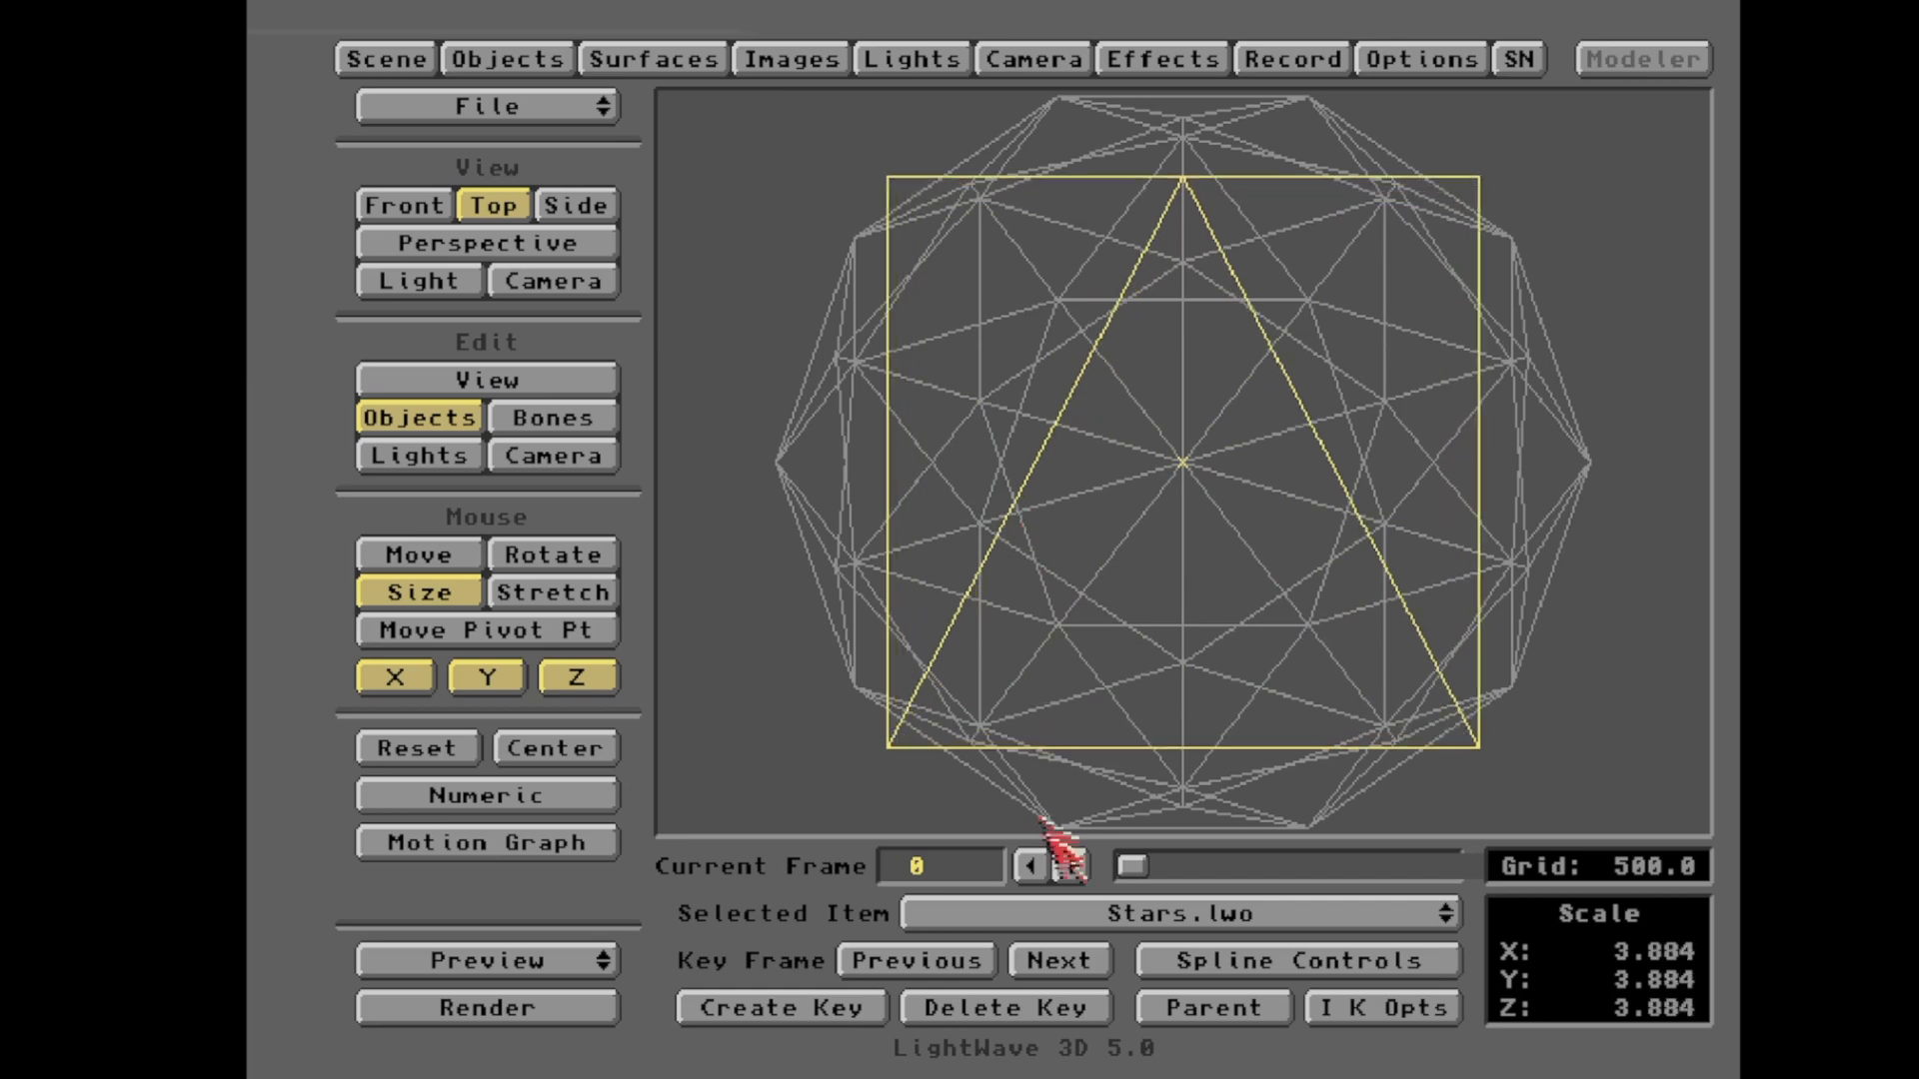
- Return to the camera view and test-render frame 6 to check the enlarged star field
left_click_drag(1128, 861, 1110, 864)
left_click(554, 264)
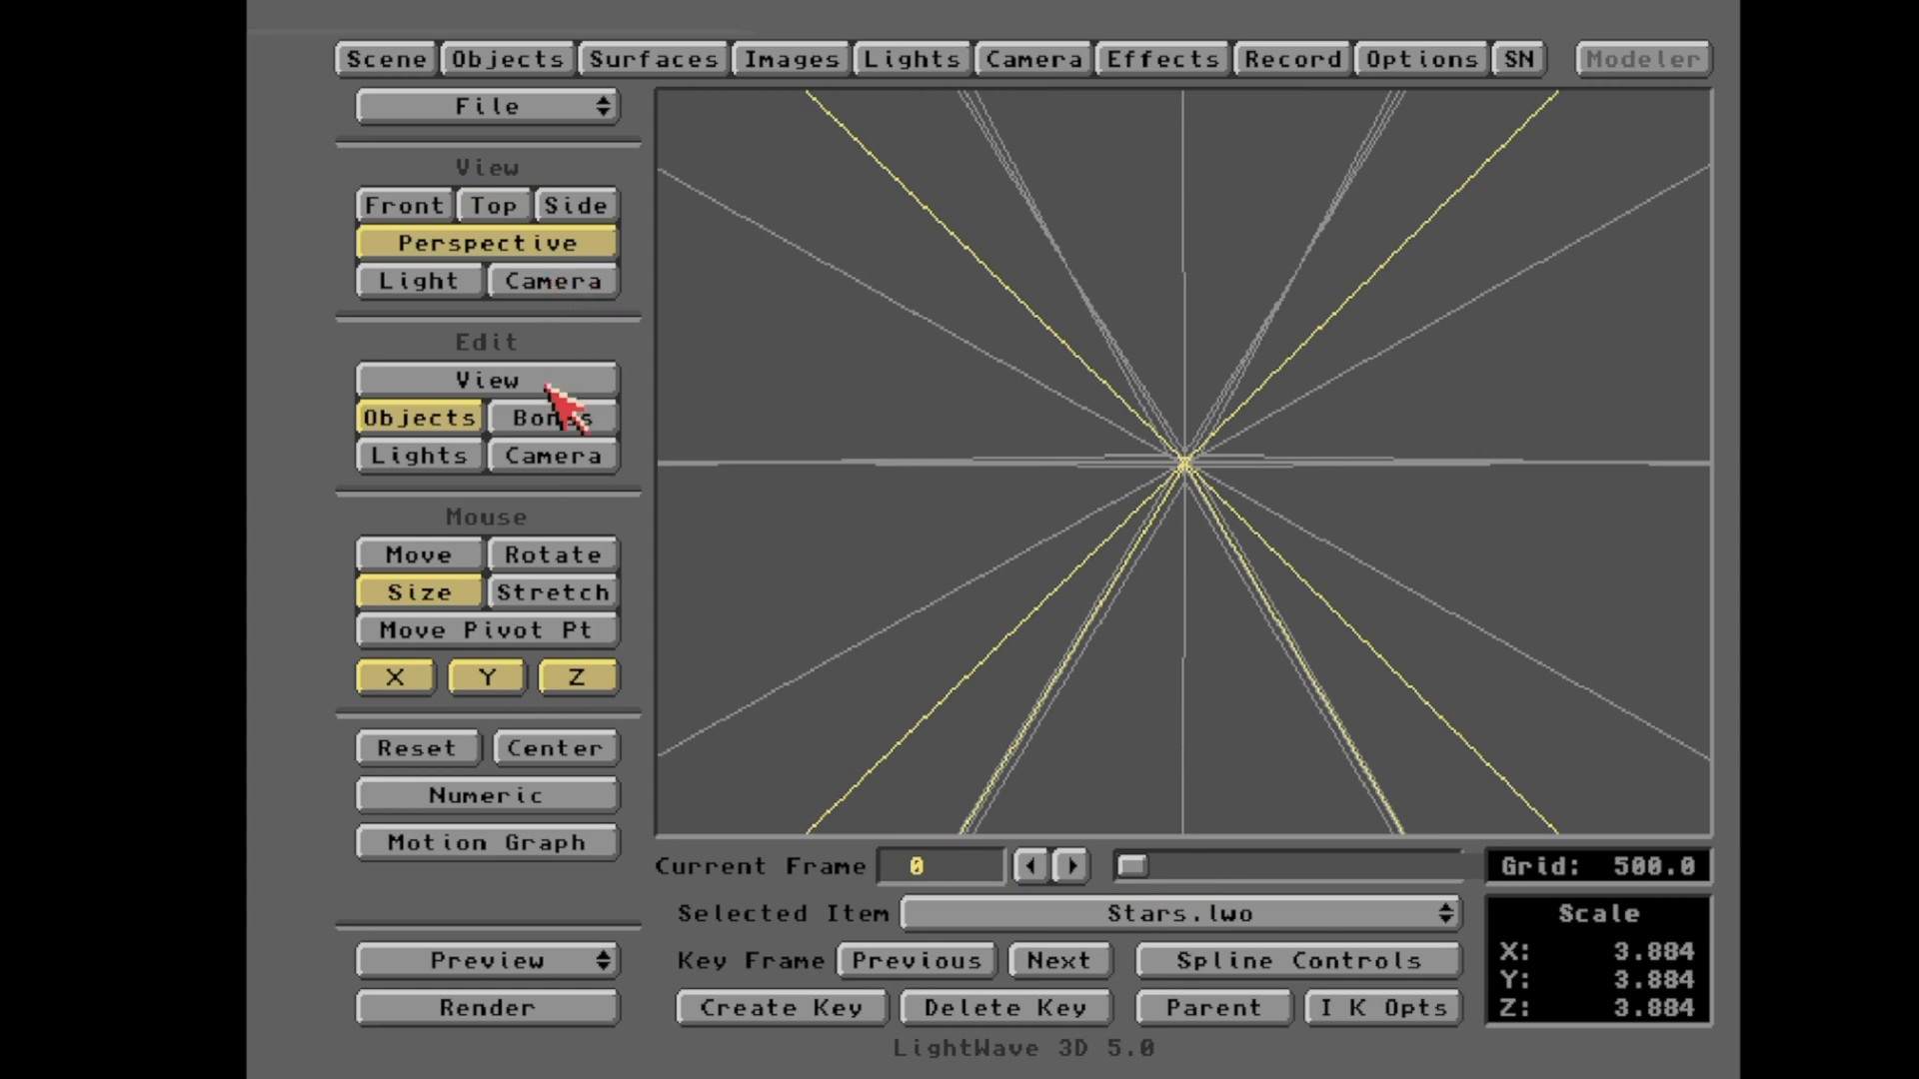
left_click(557, 455)
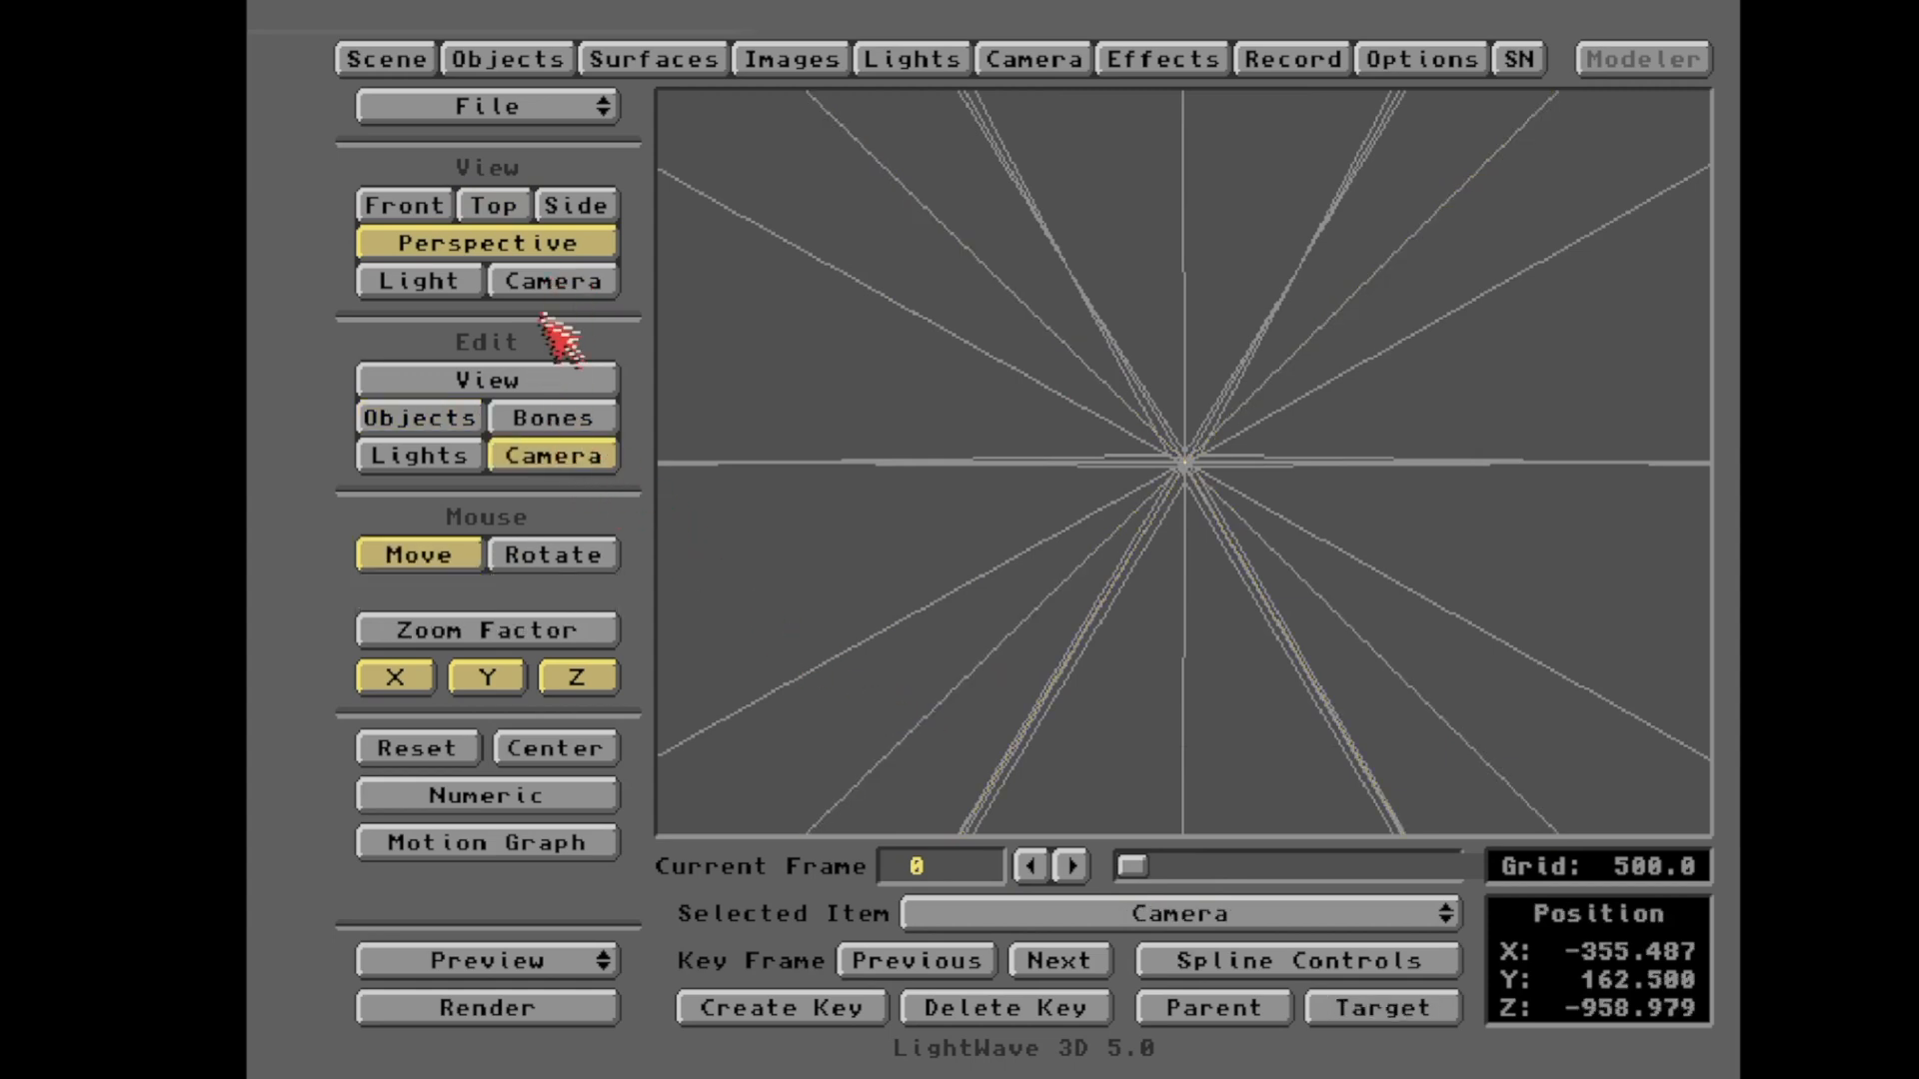
left_click(553, 284)
left_click_drag(1132, 868, 1146, 868)
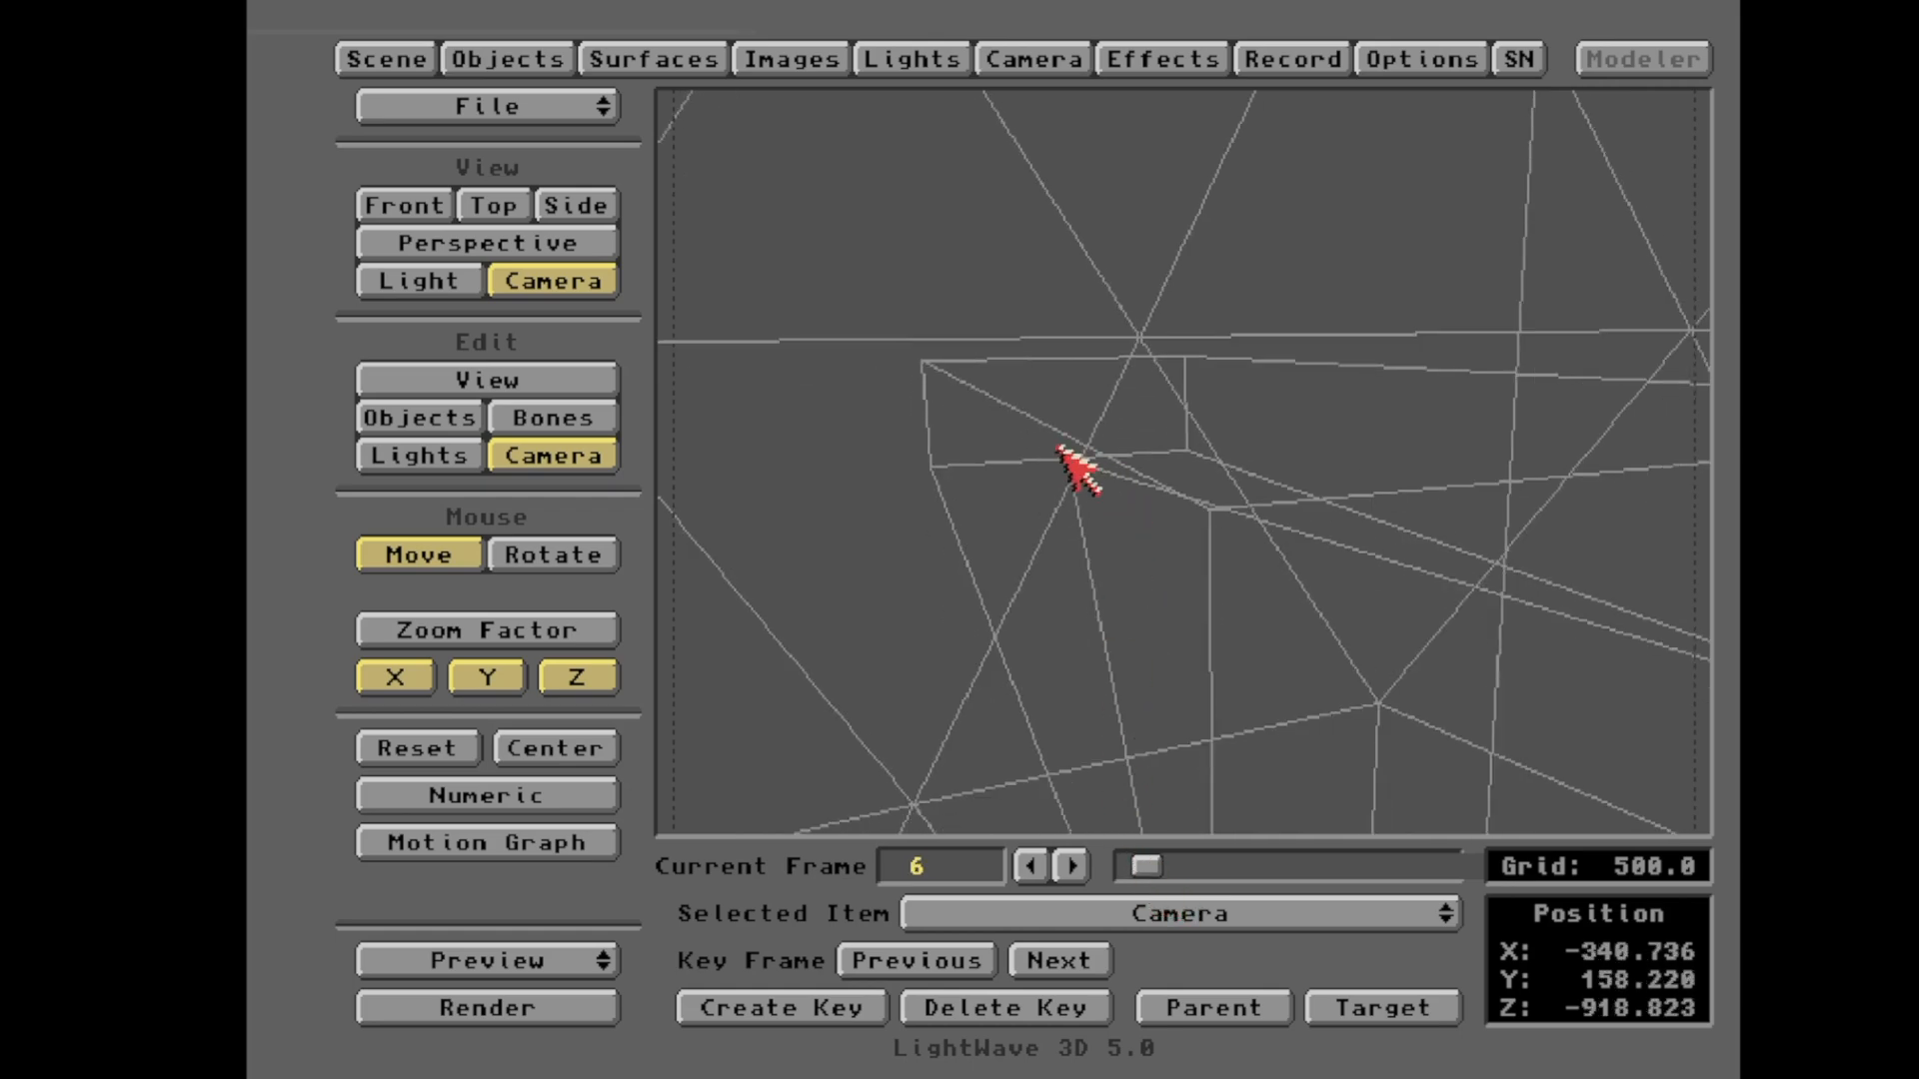
key("F9")
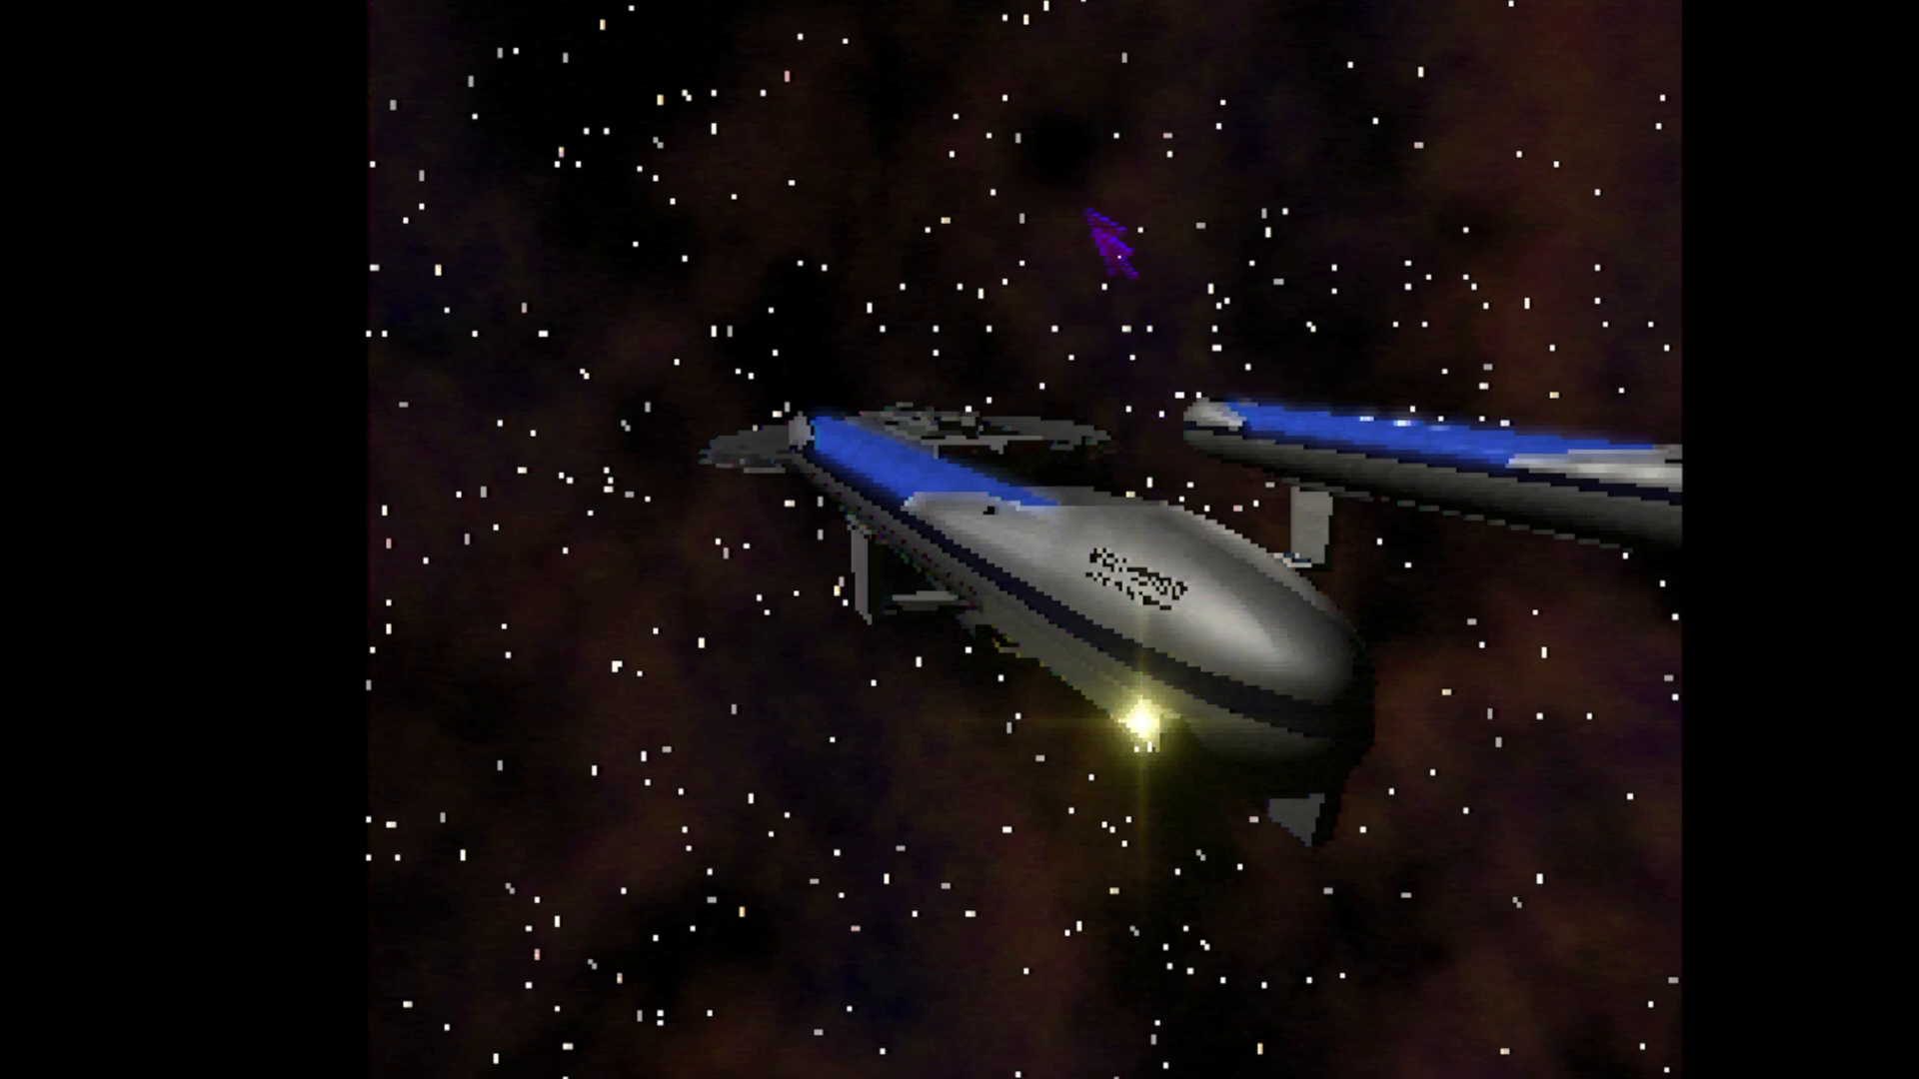
left_click(887, 199)
key("Escape")
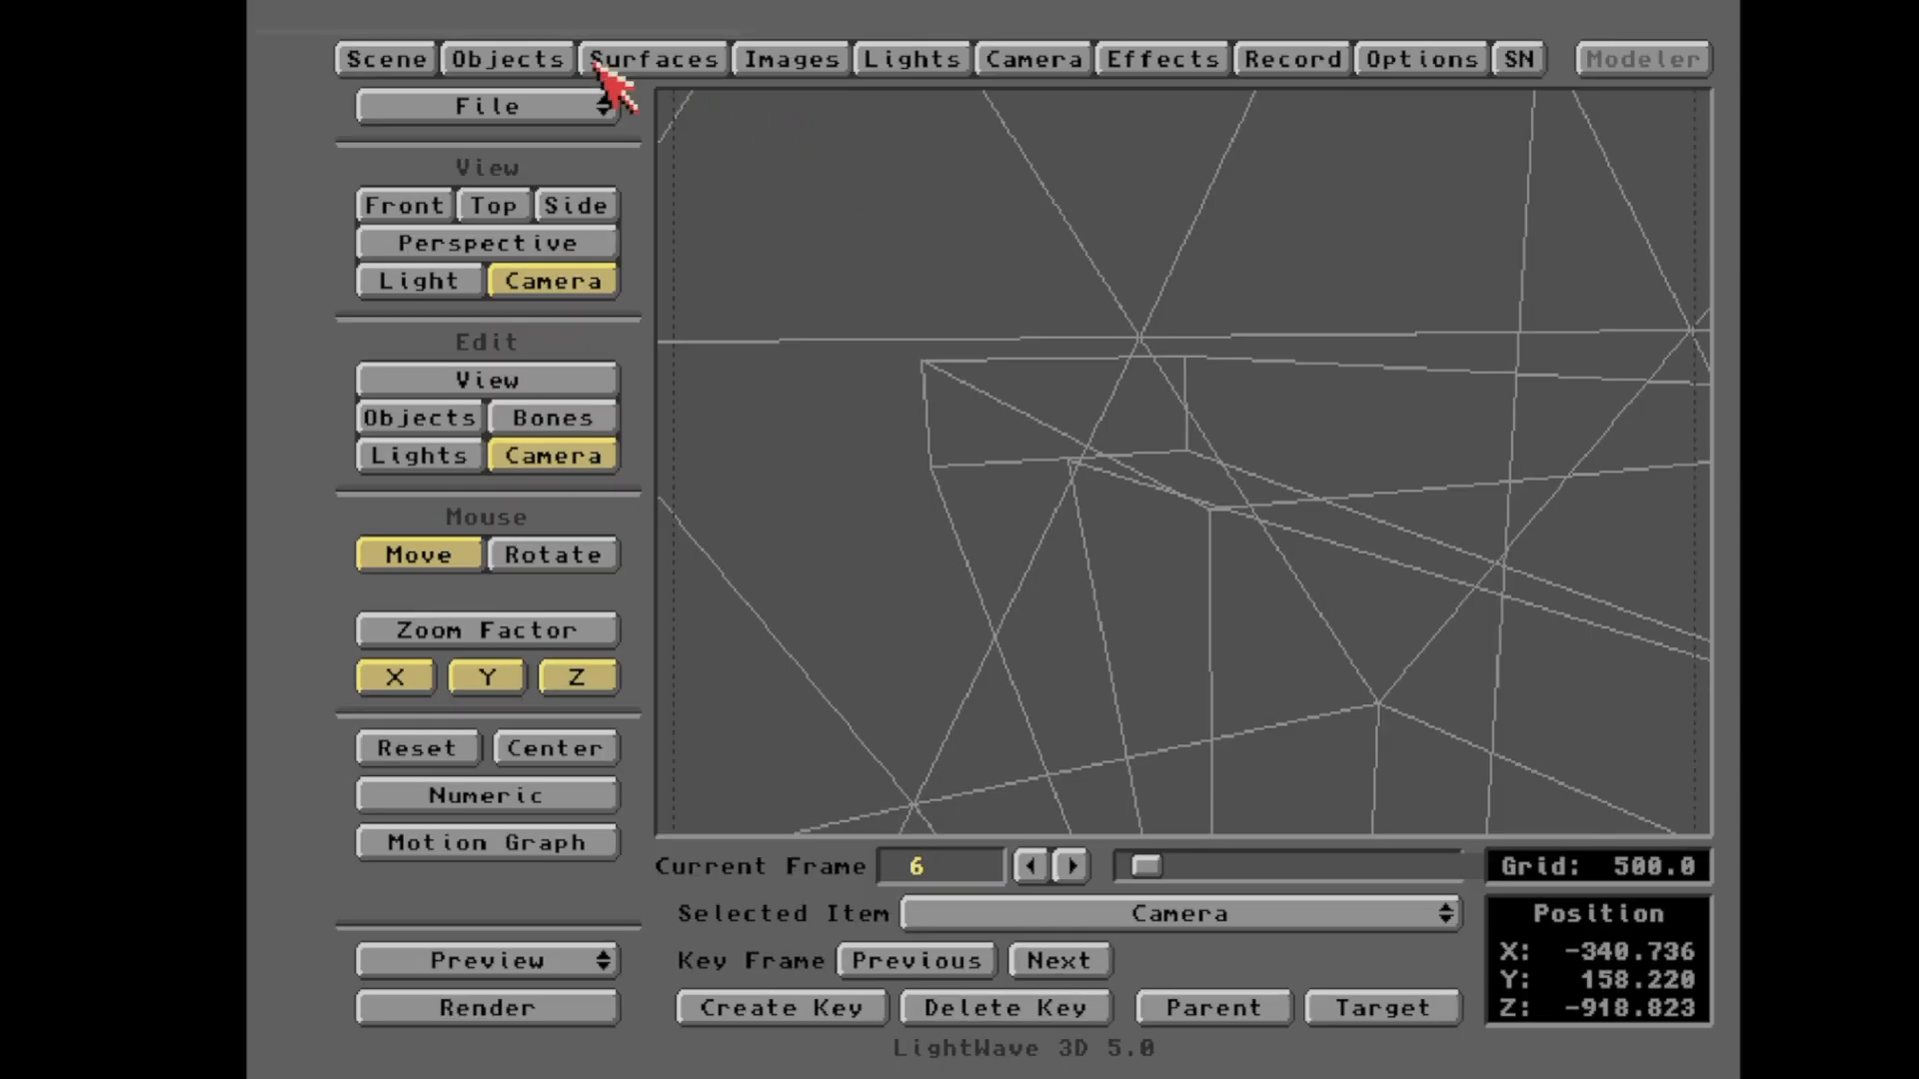
- Set the particle/line size of Stars.lwo to Small and its object dissolve to 50.5 %
left_click(540, 58)
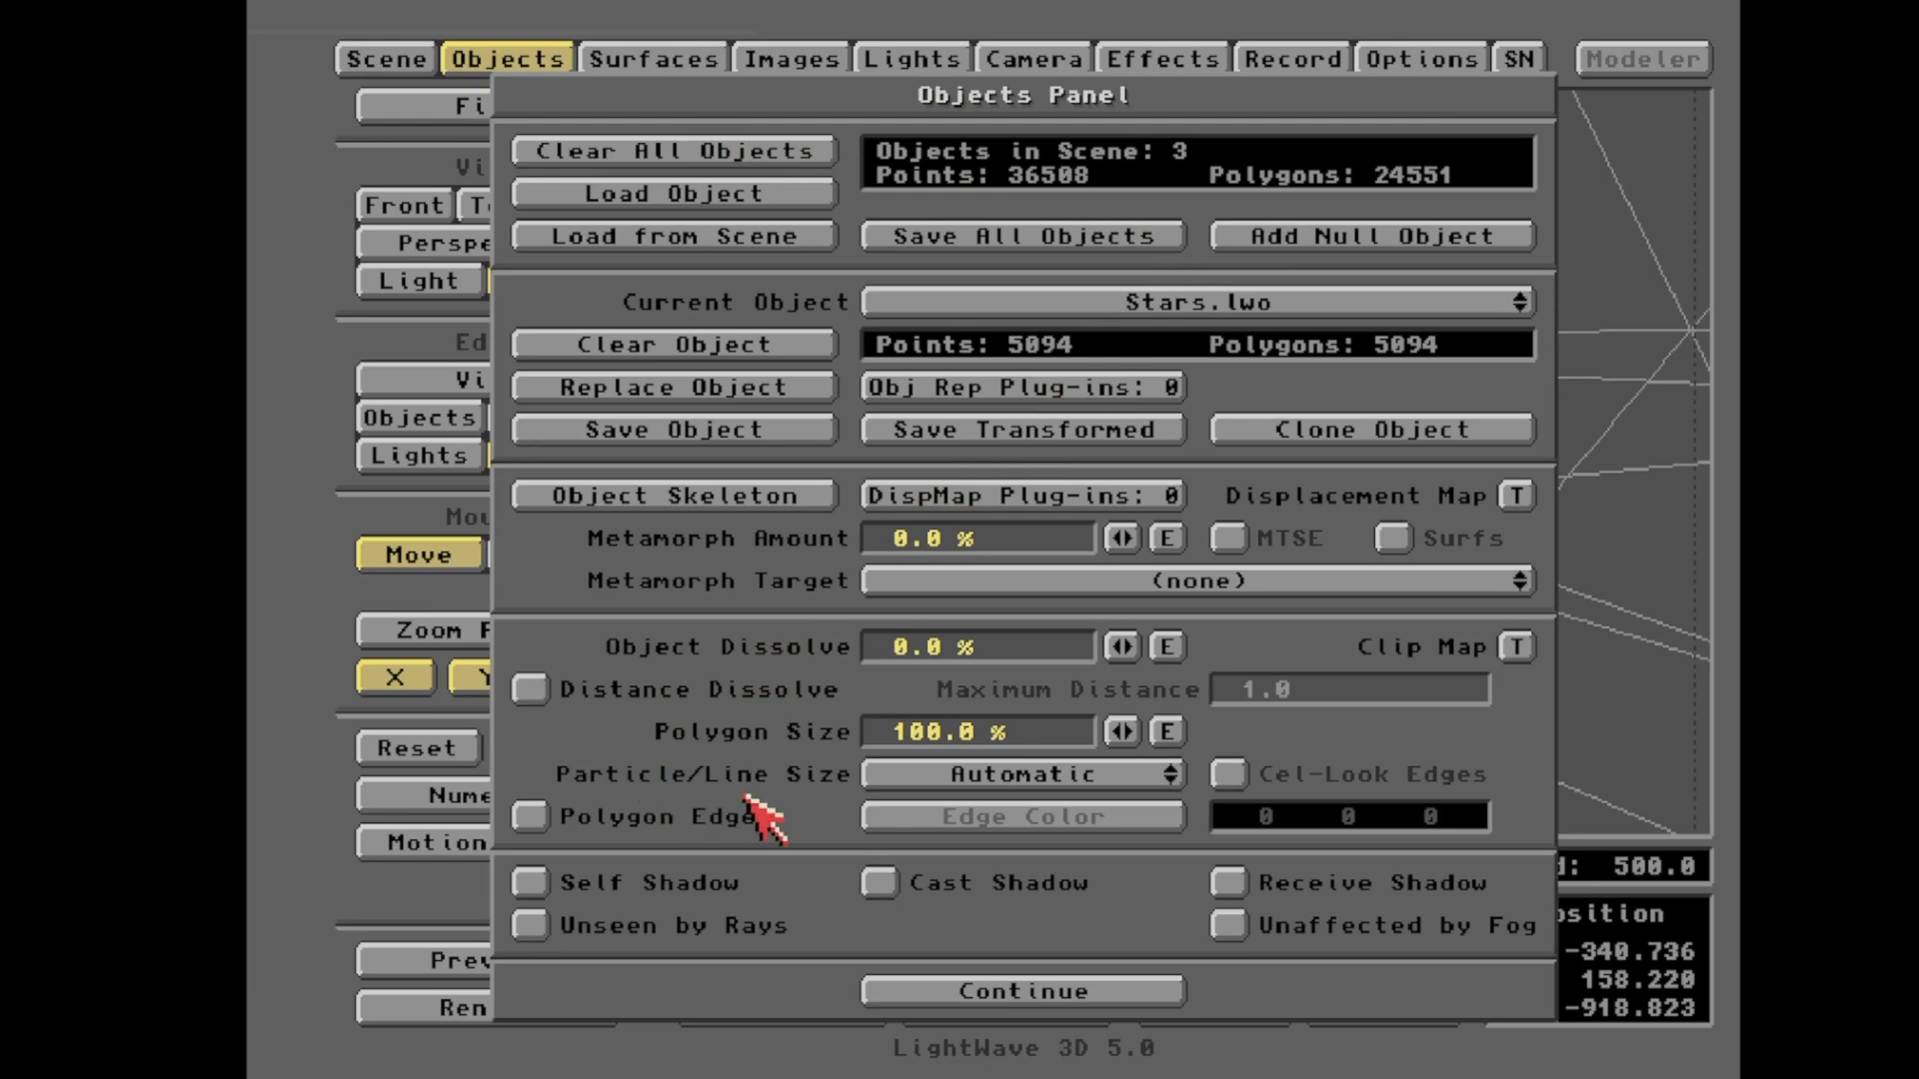
left_click(1037, 784)
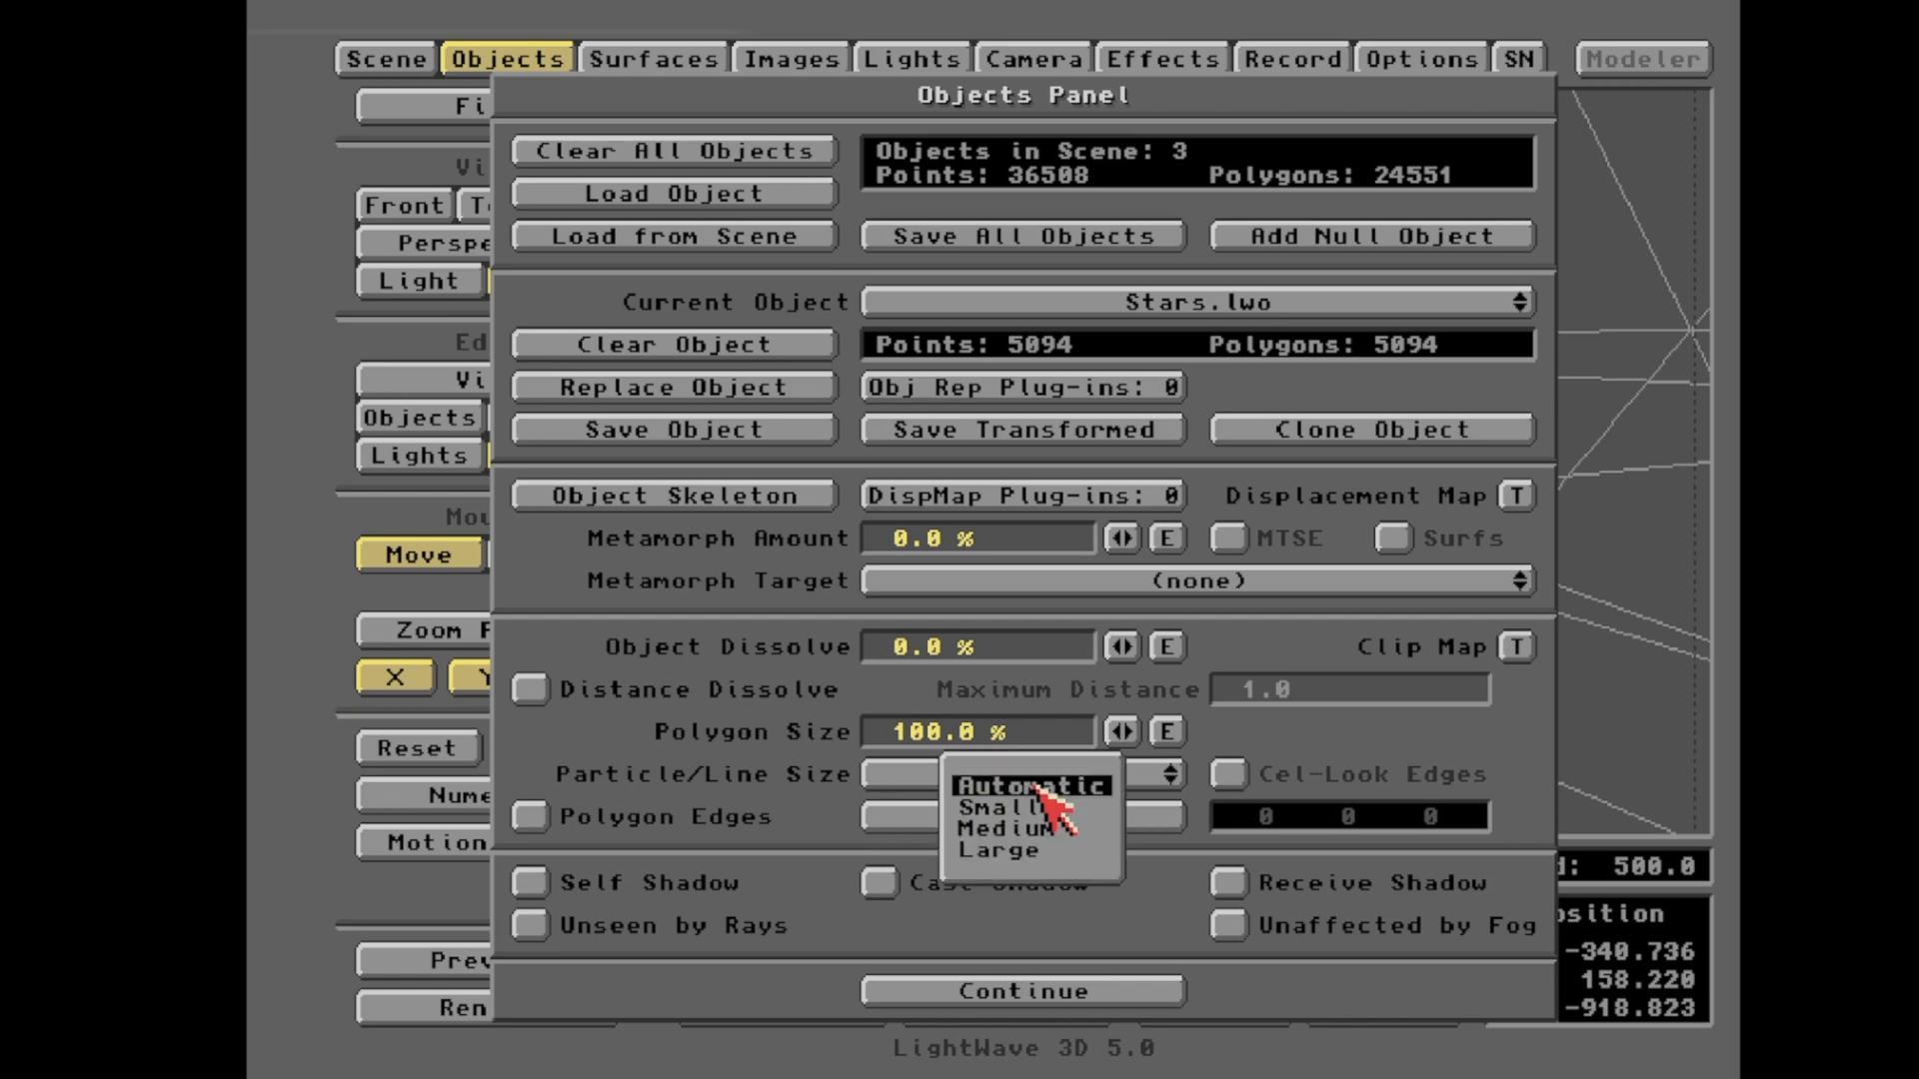
left_click(1039, 811)
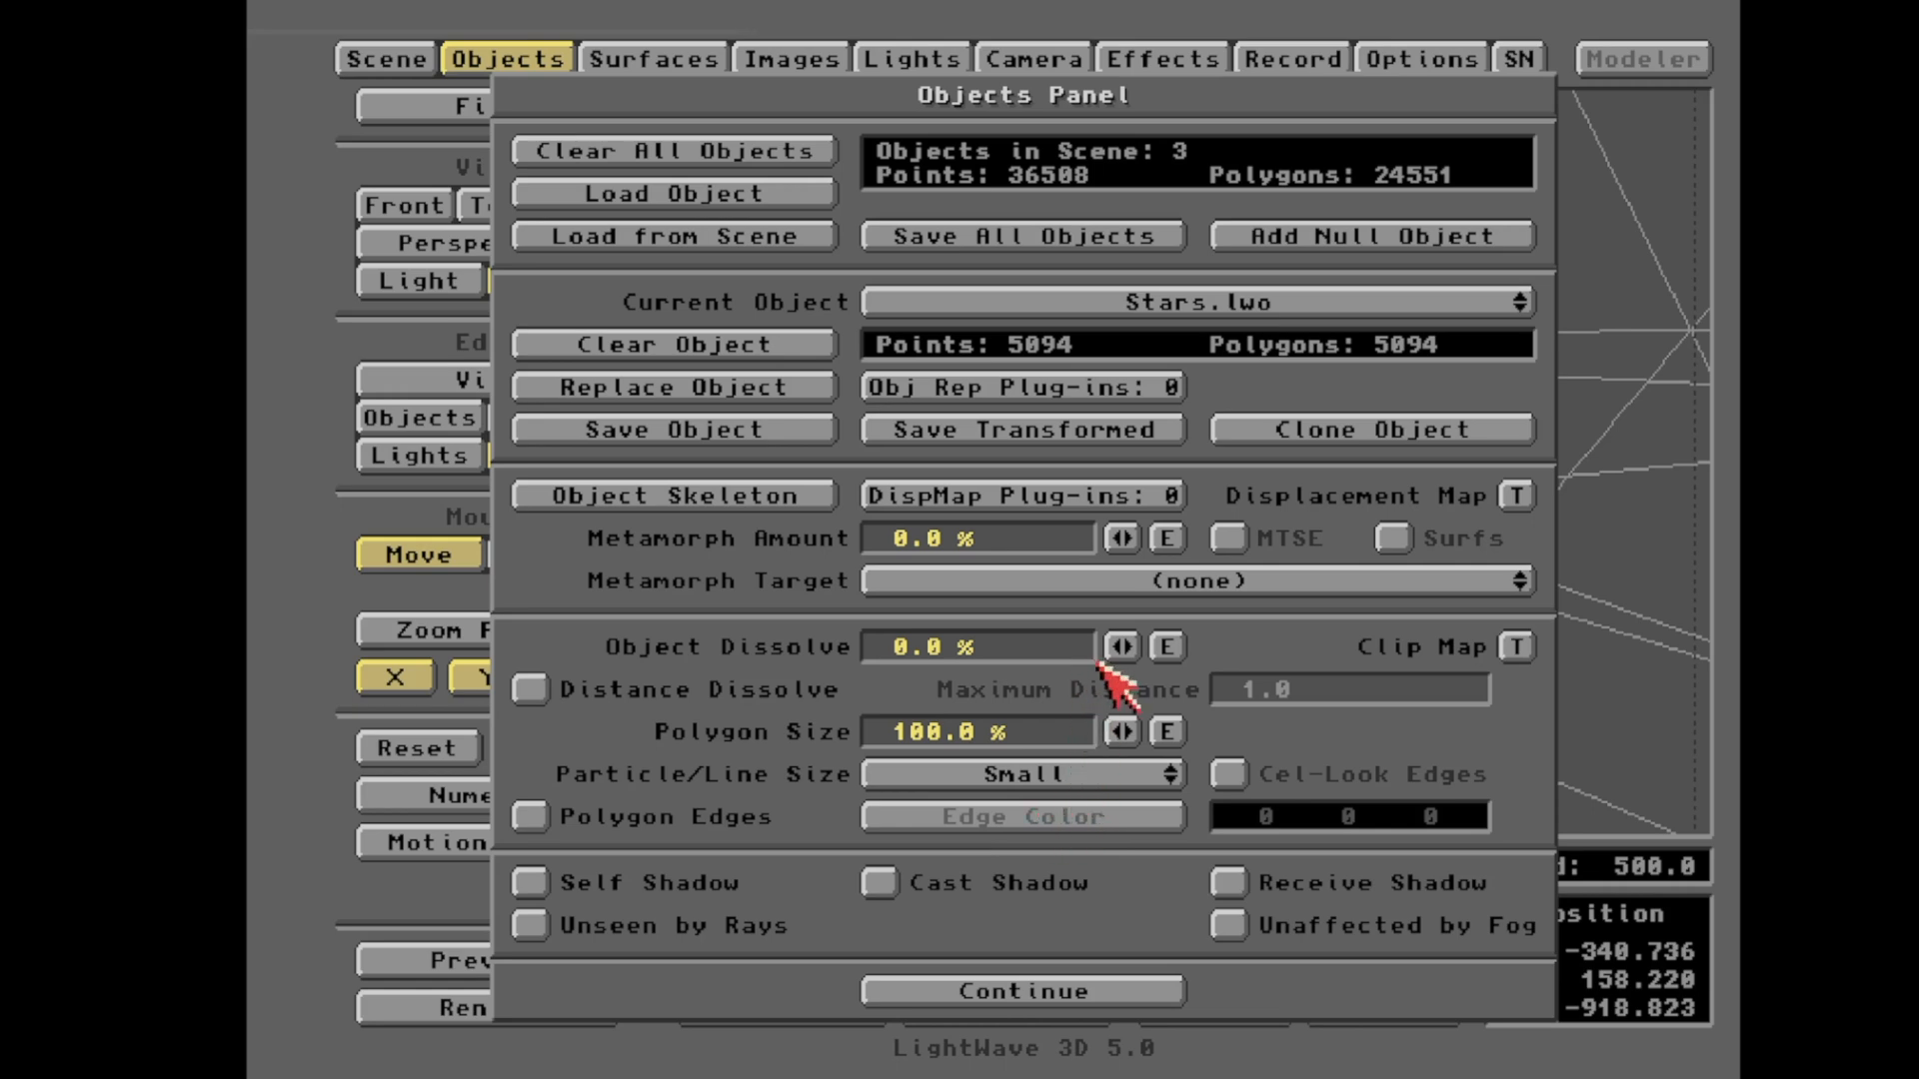
left_click_drag(1122, 647, 1126, 648)
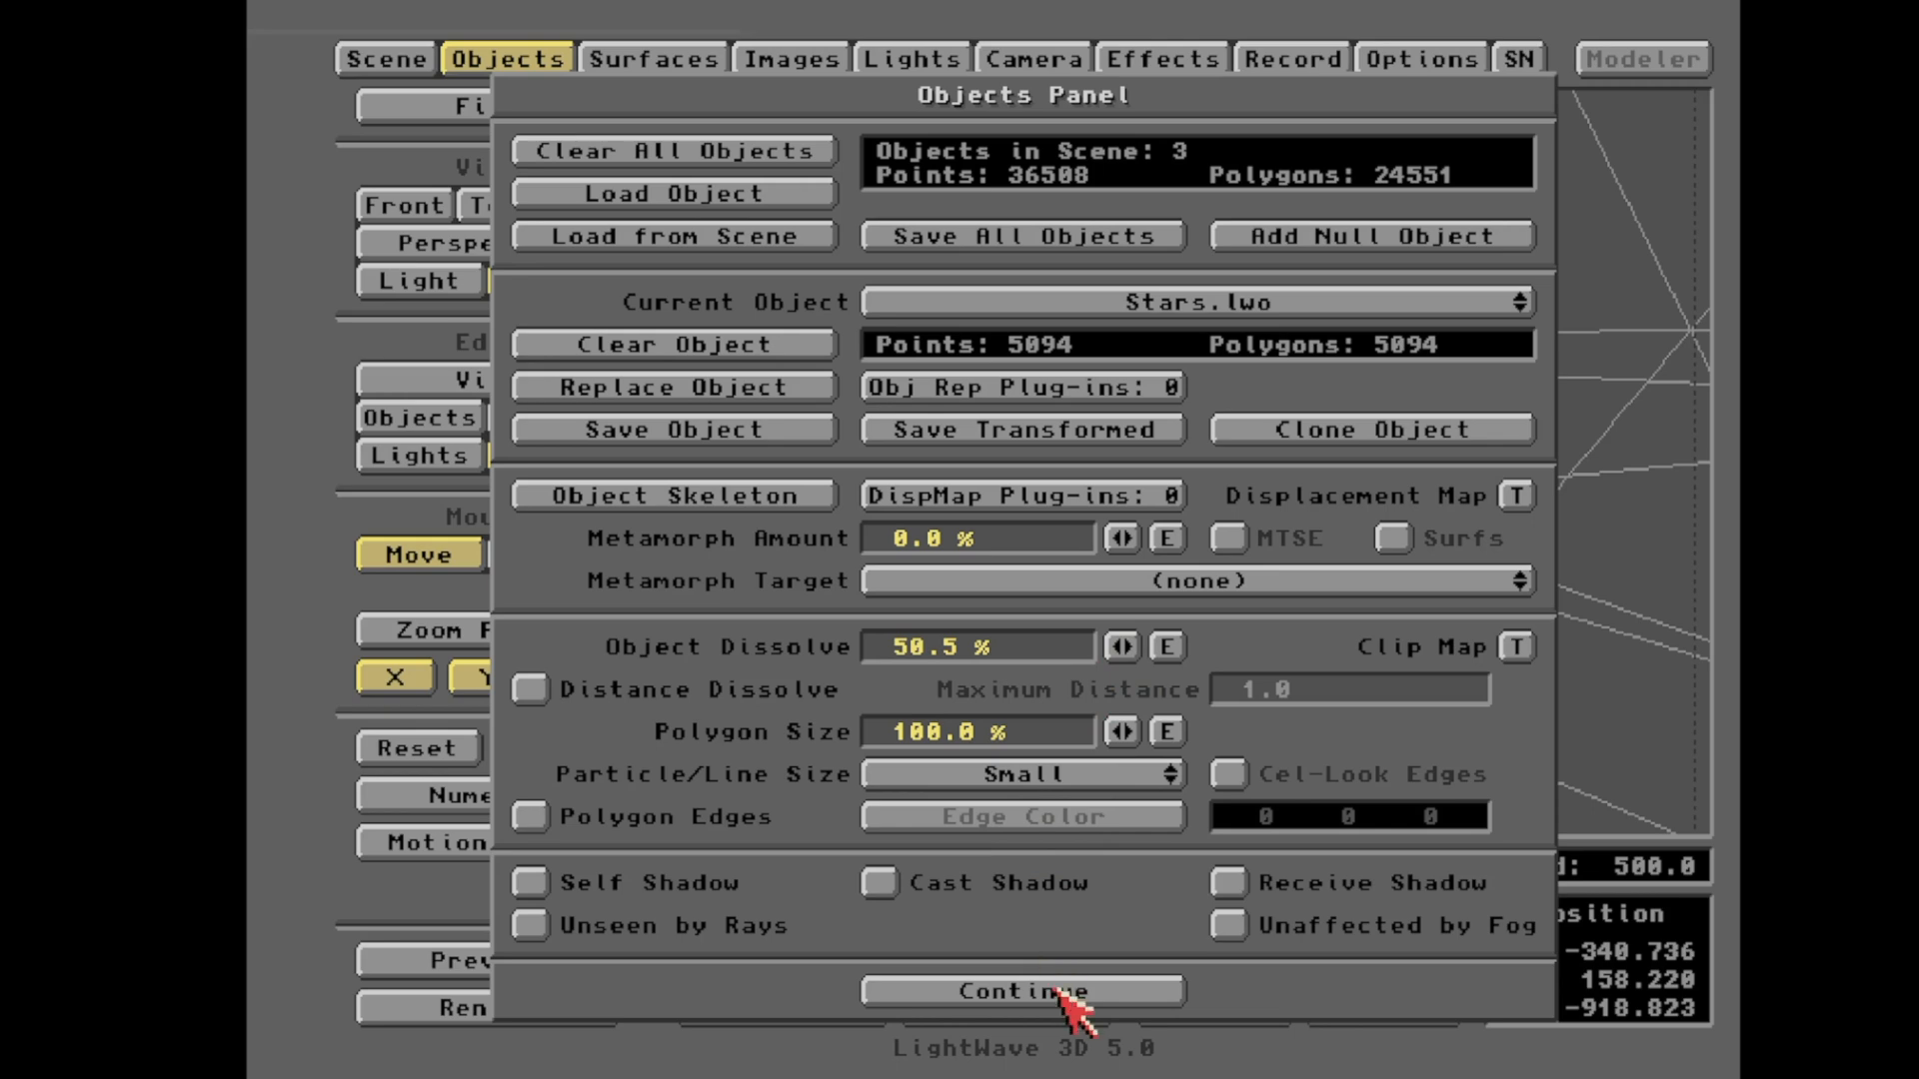
left_click(1062, 993)
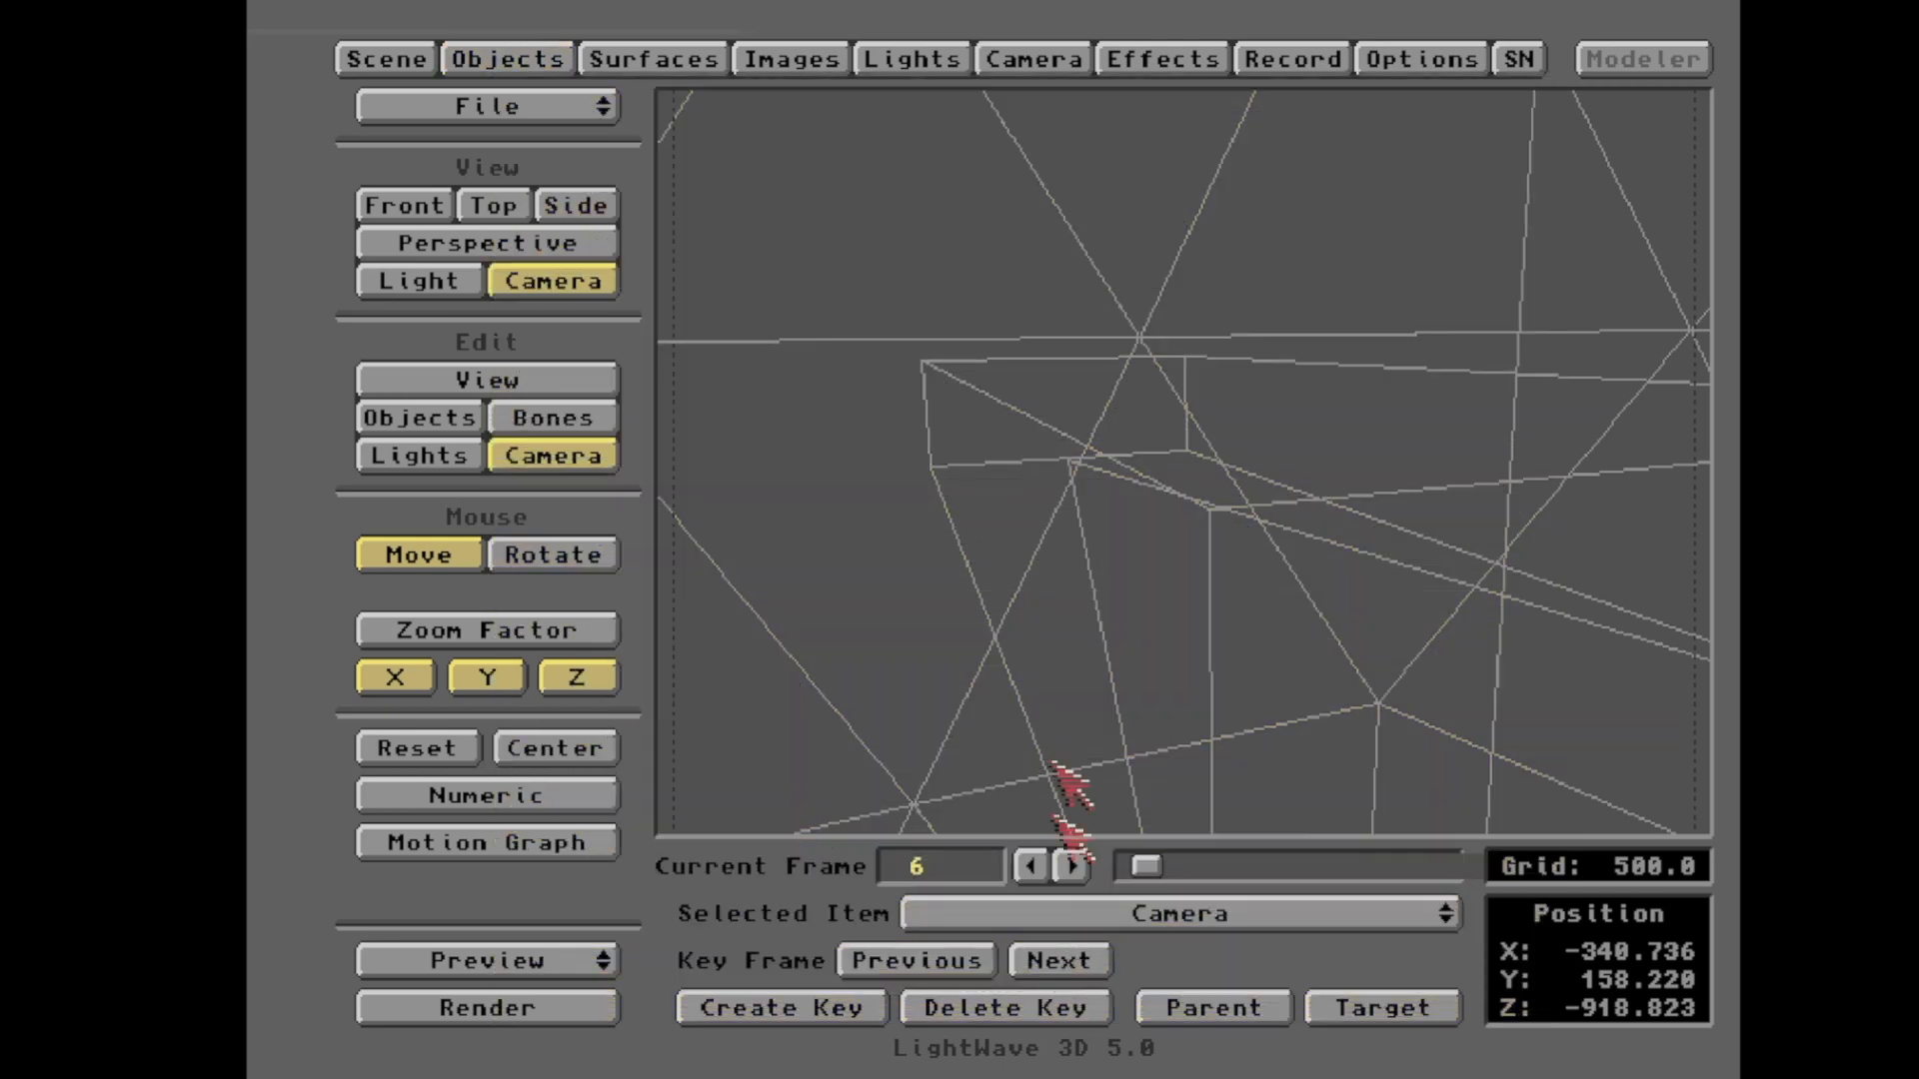
- Render frame 6 again to check the smaller, partly dissolved stars
key("F9")
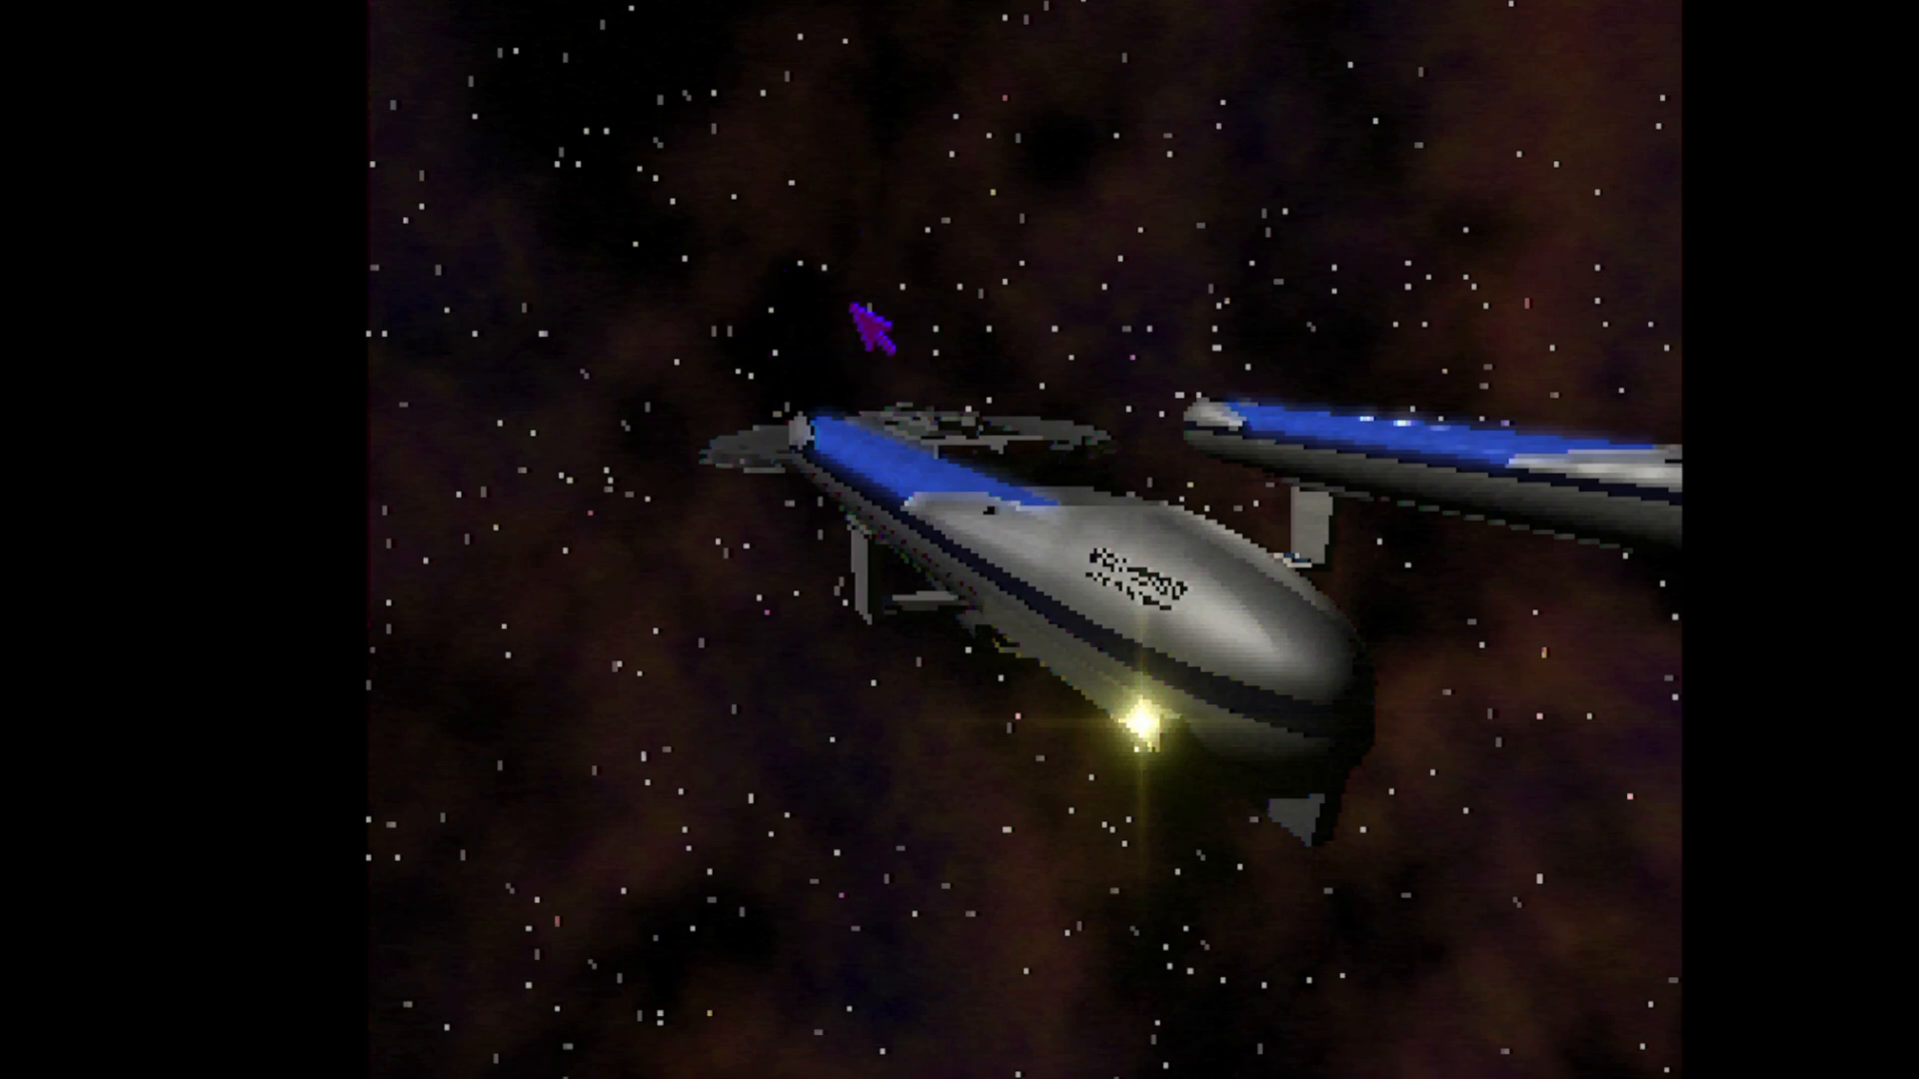
left_click(973, 356)
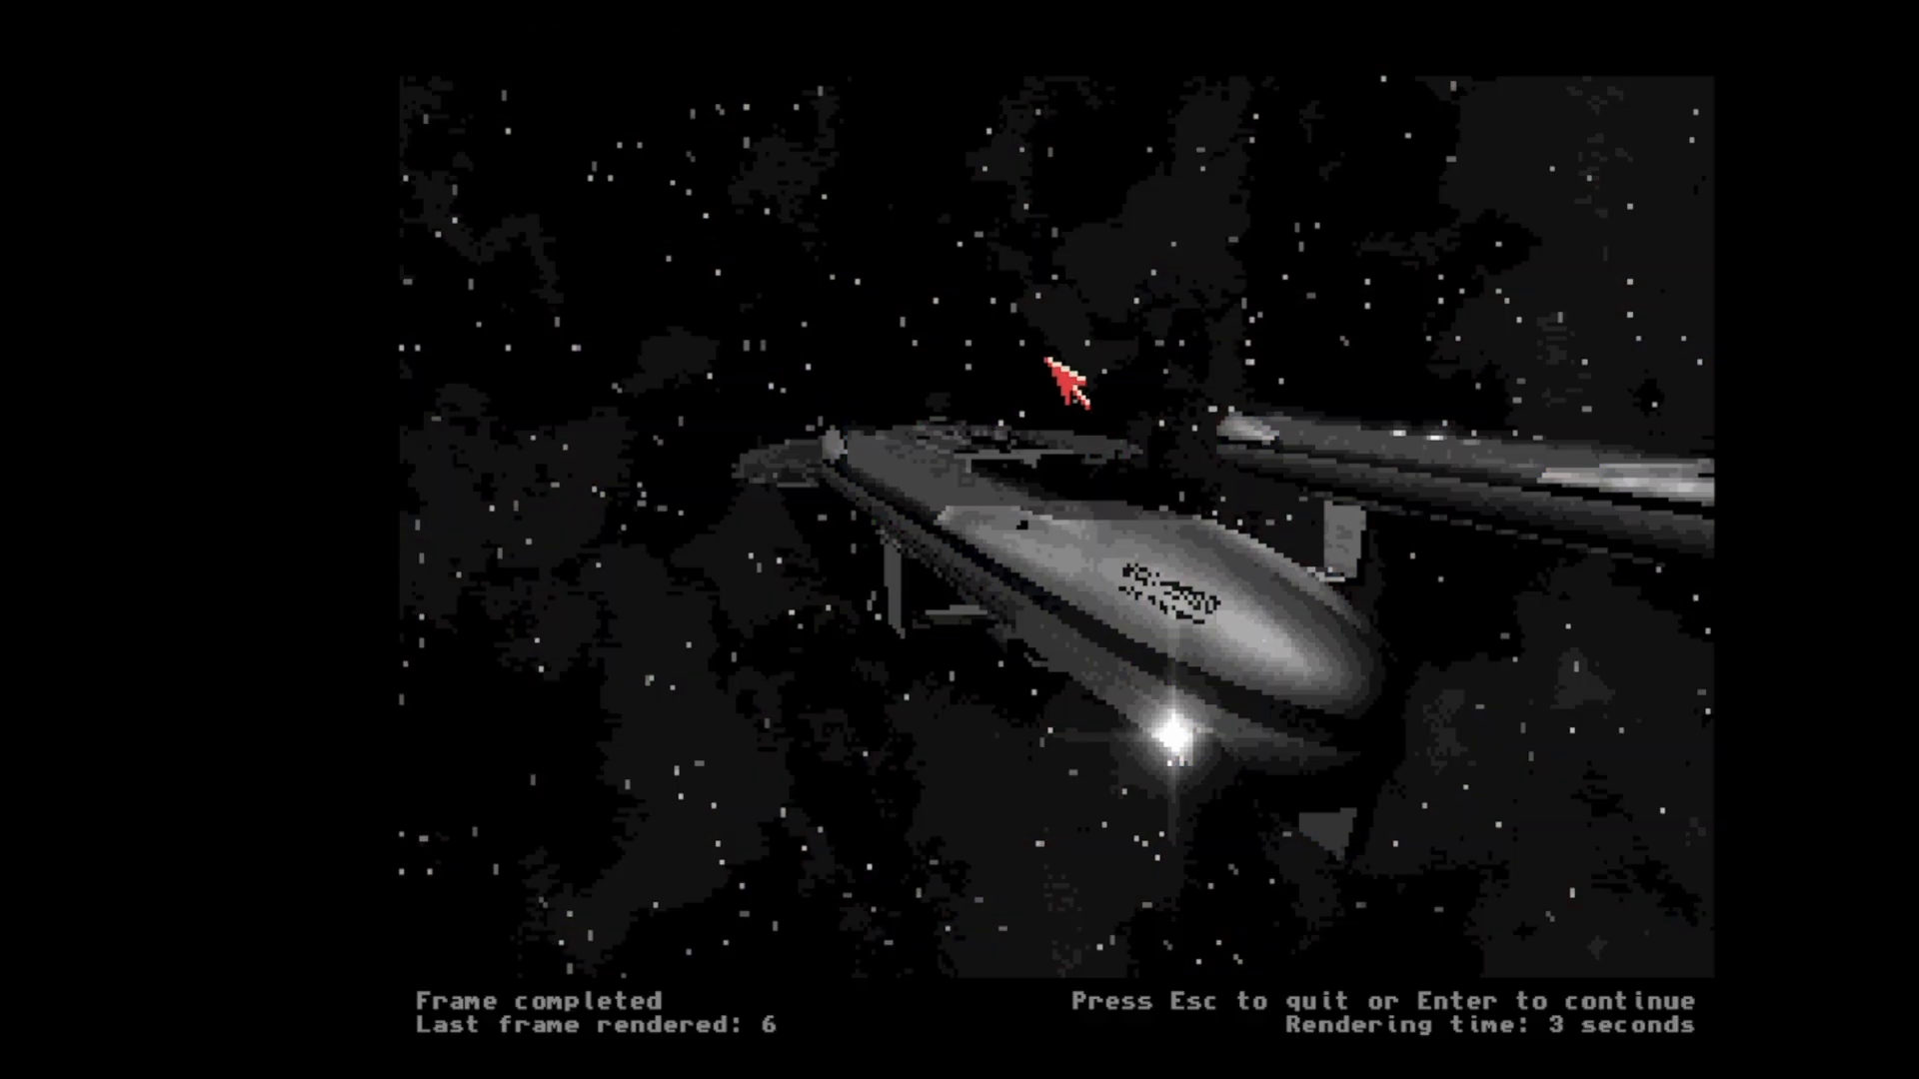
key("Escape")
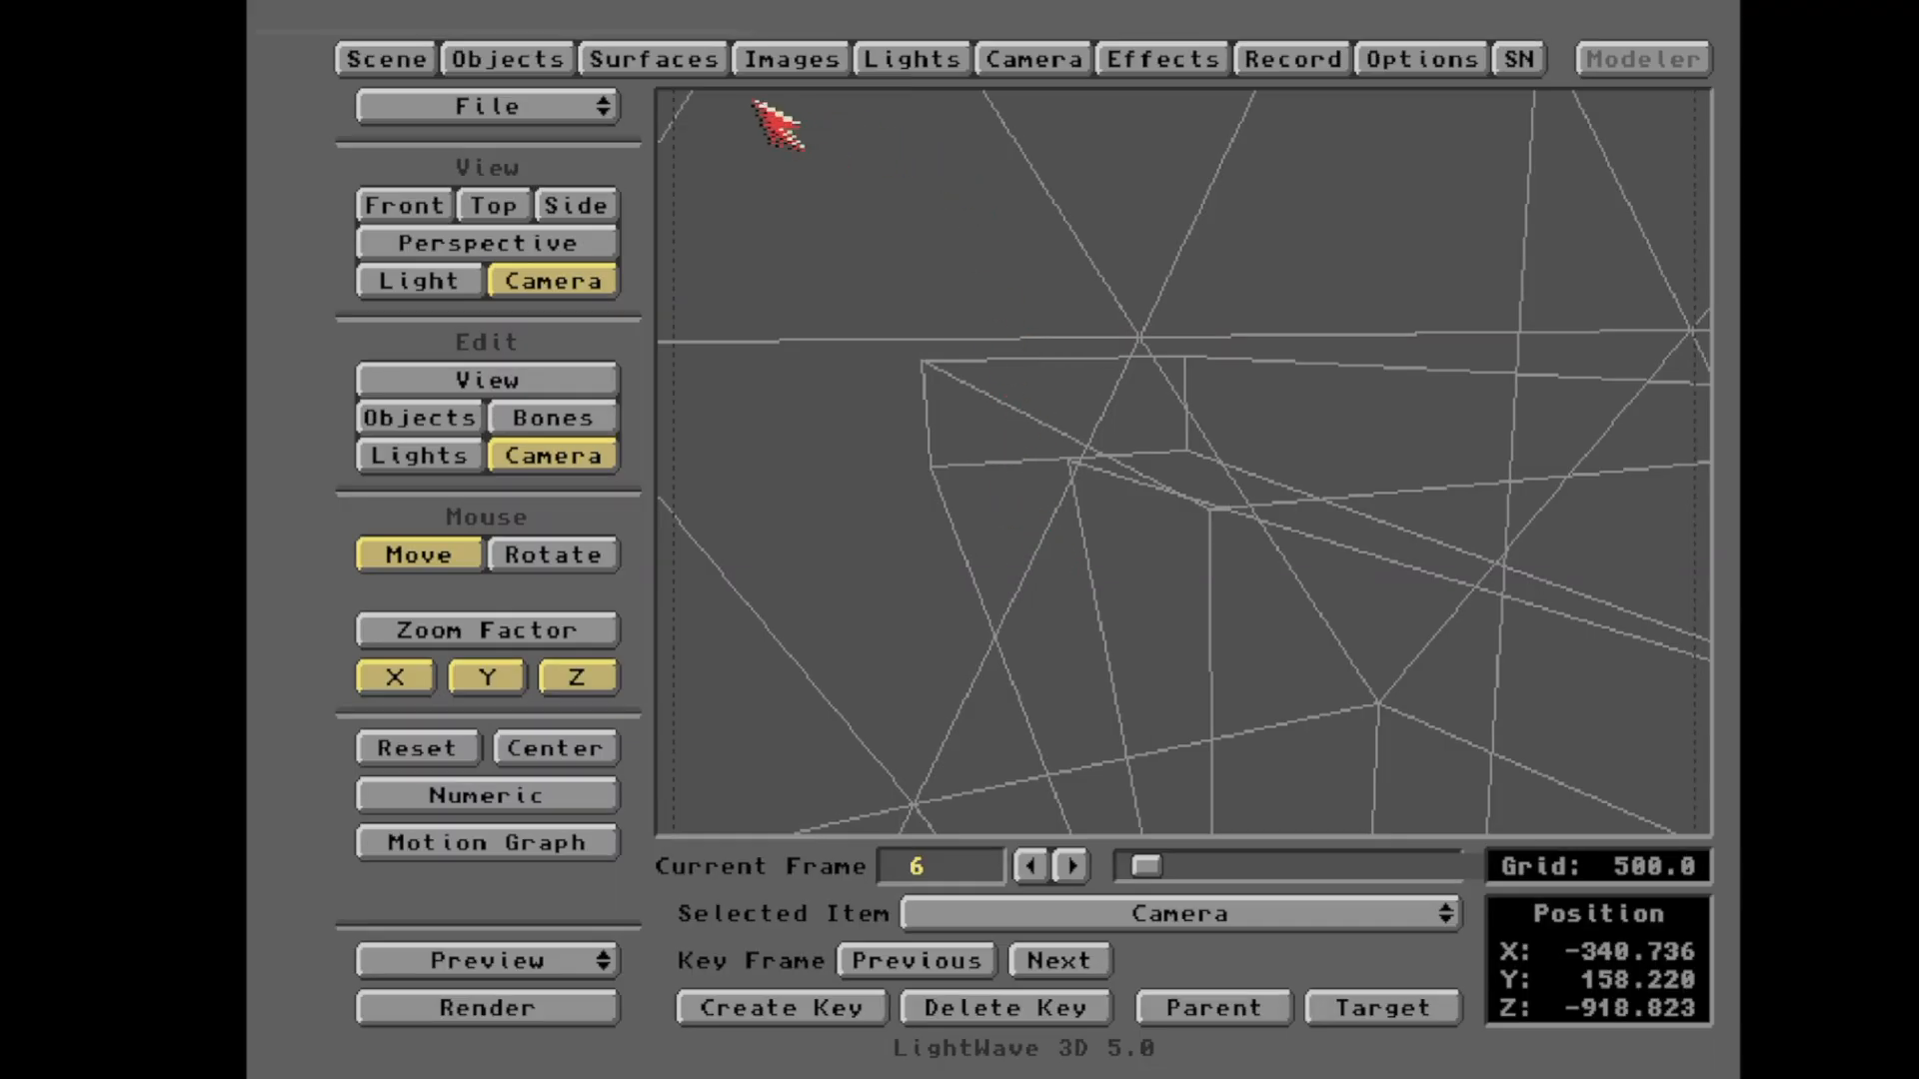
- Raise the object dissolve of Stars.lwo to 97 % and test-render frame 6
left_click(510, 60)
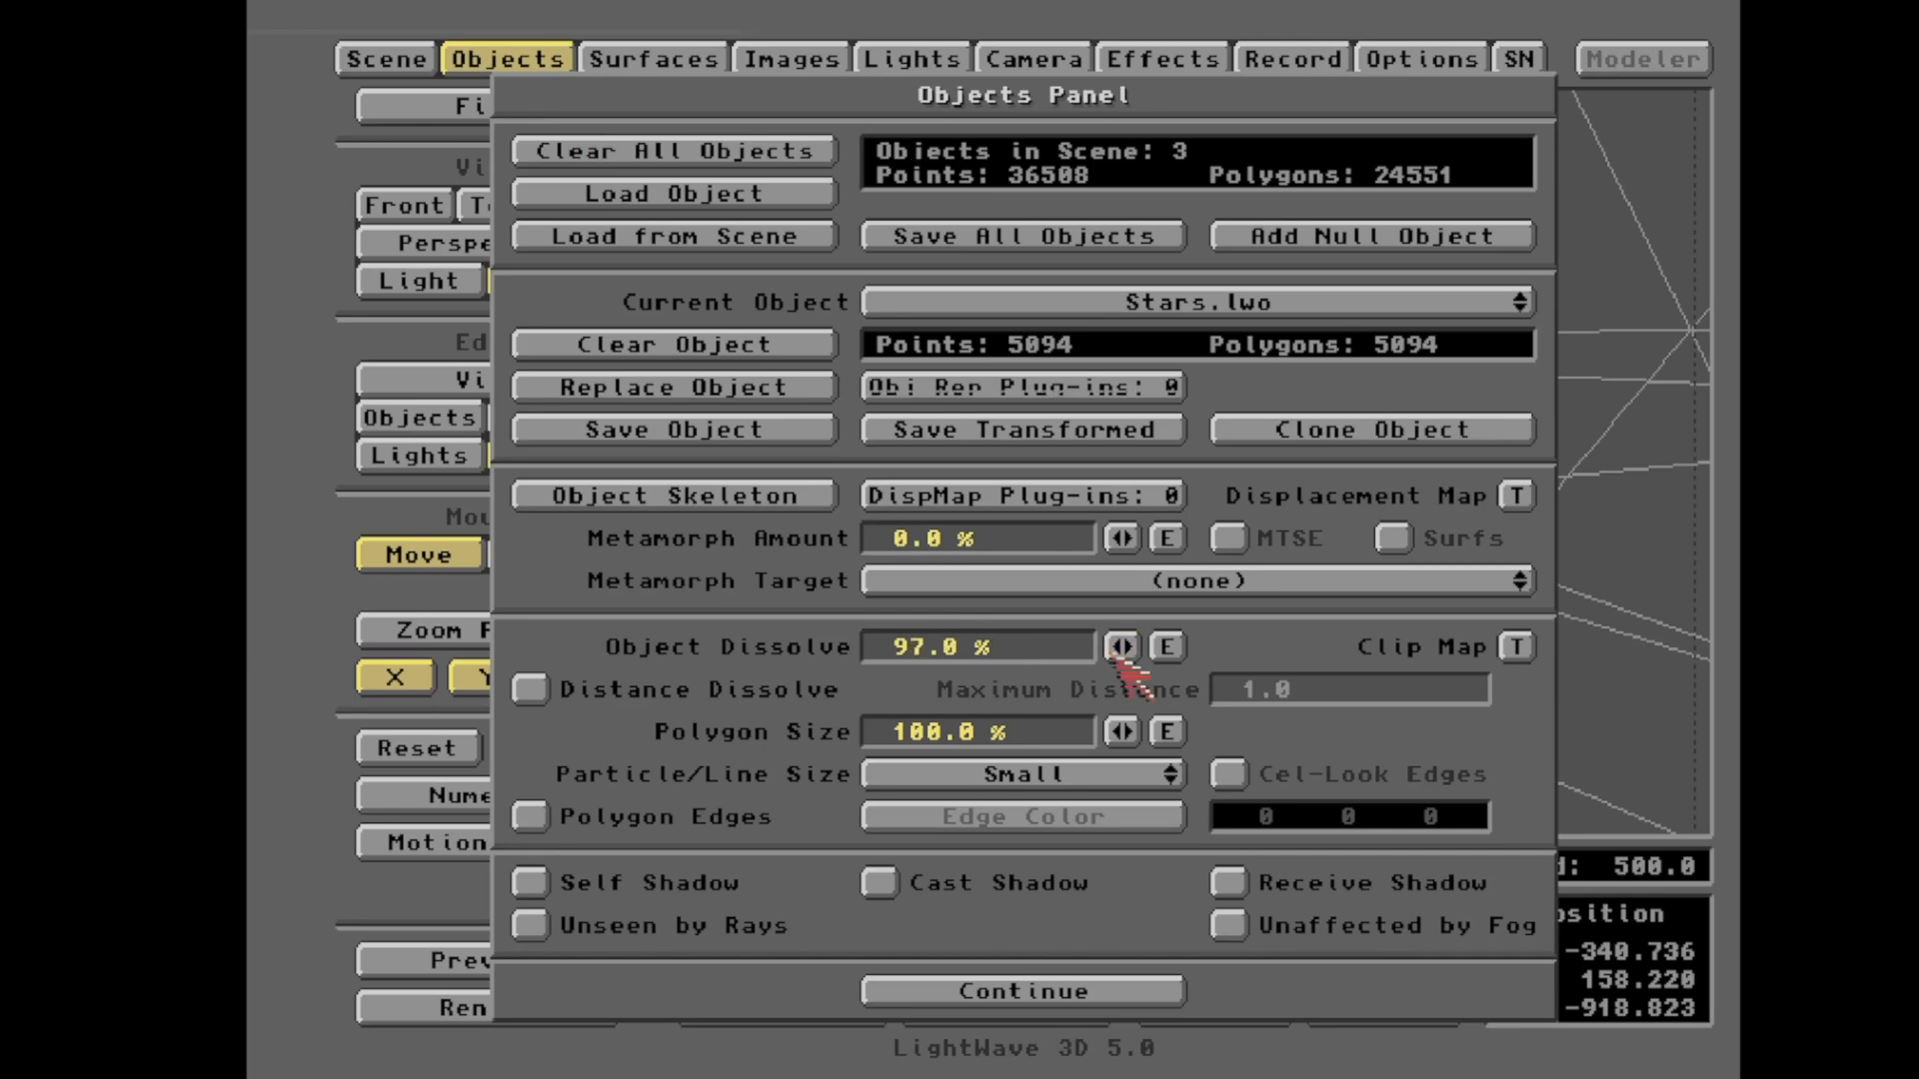
key("F9")
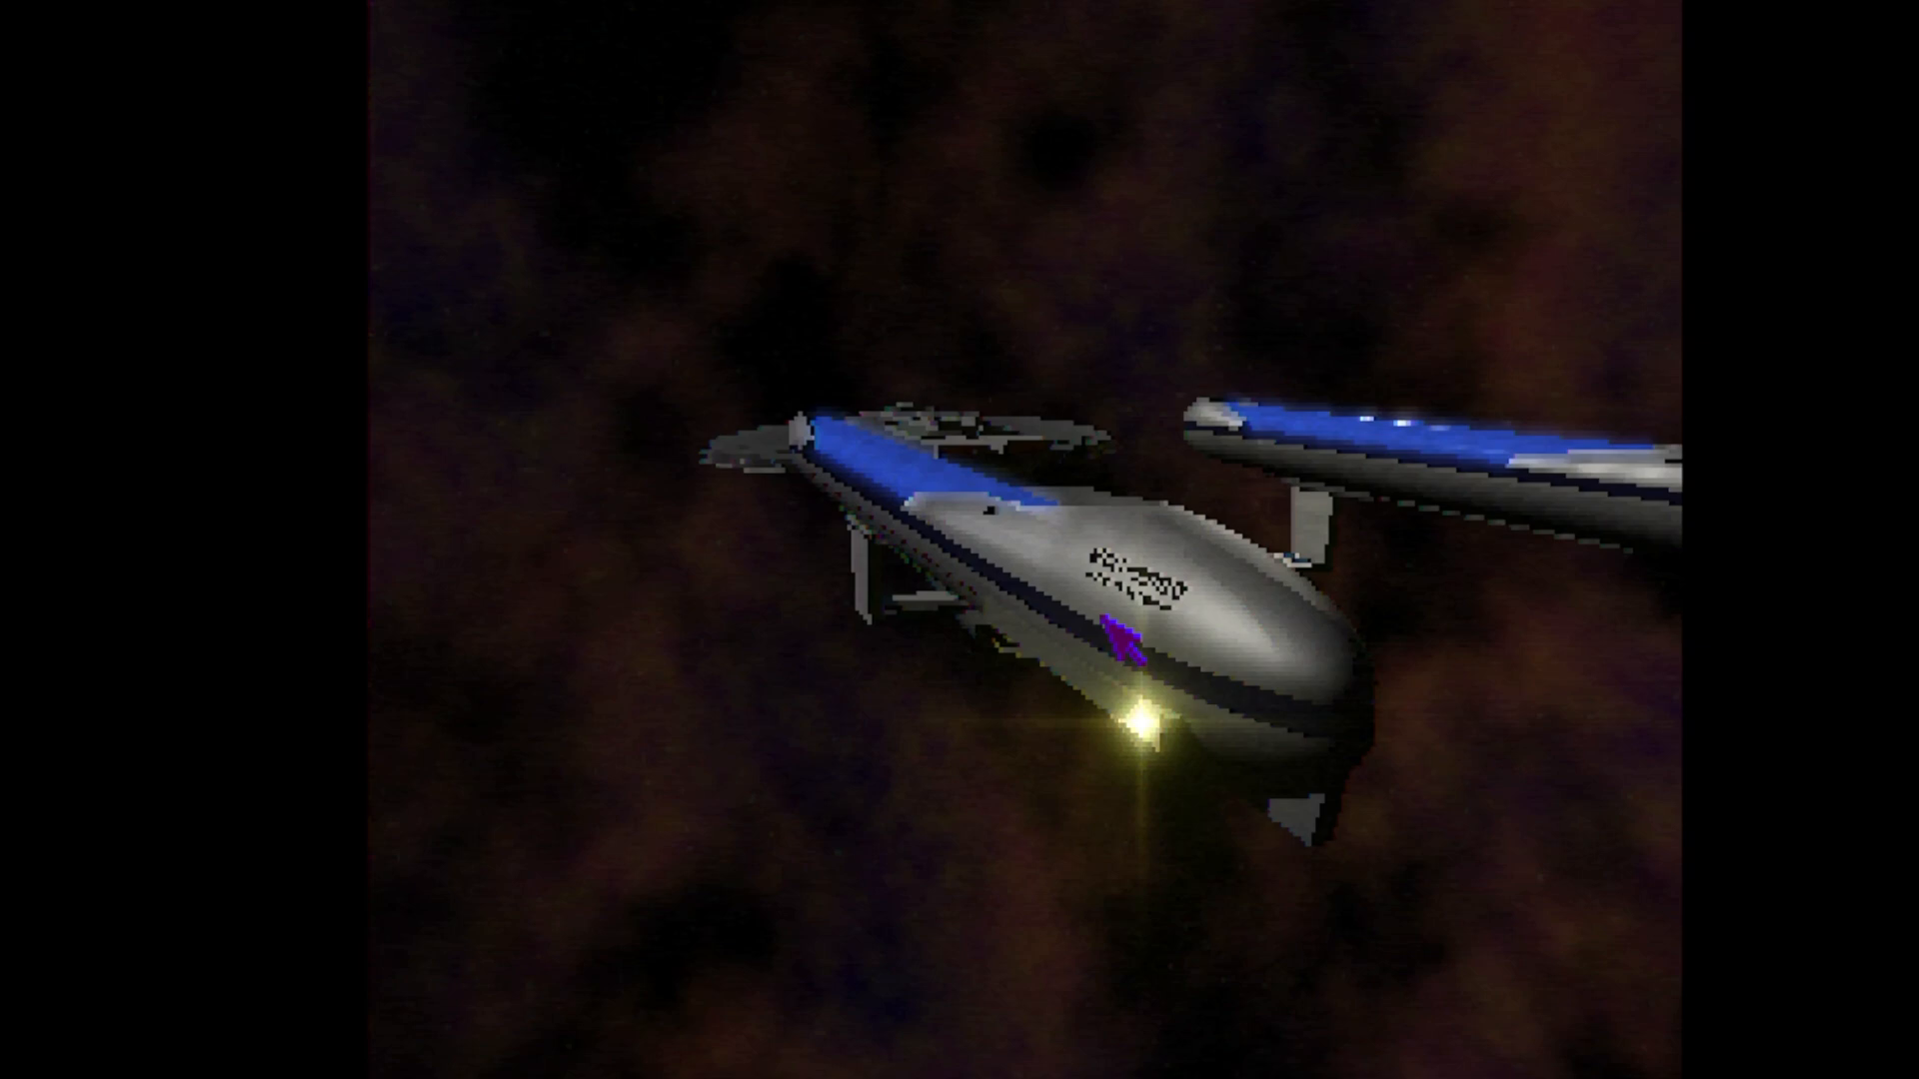
key("Escape")
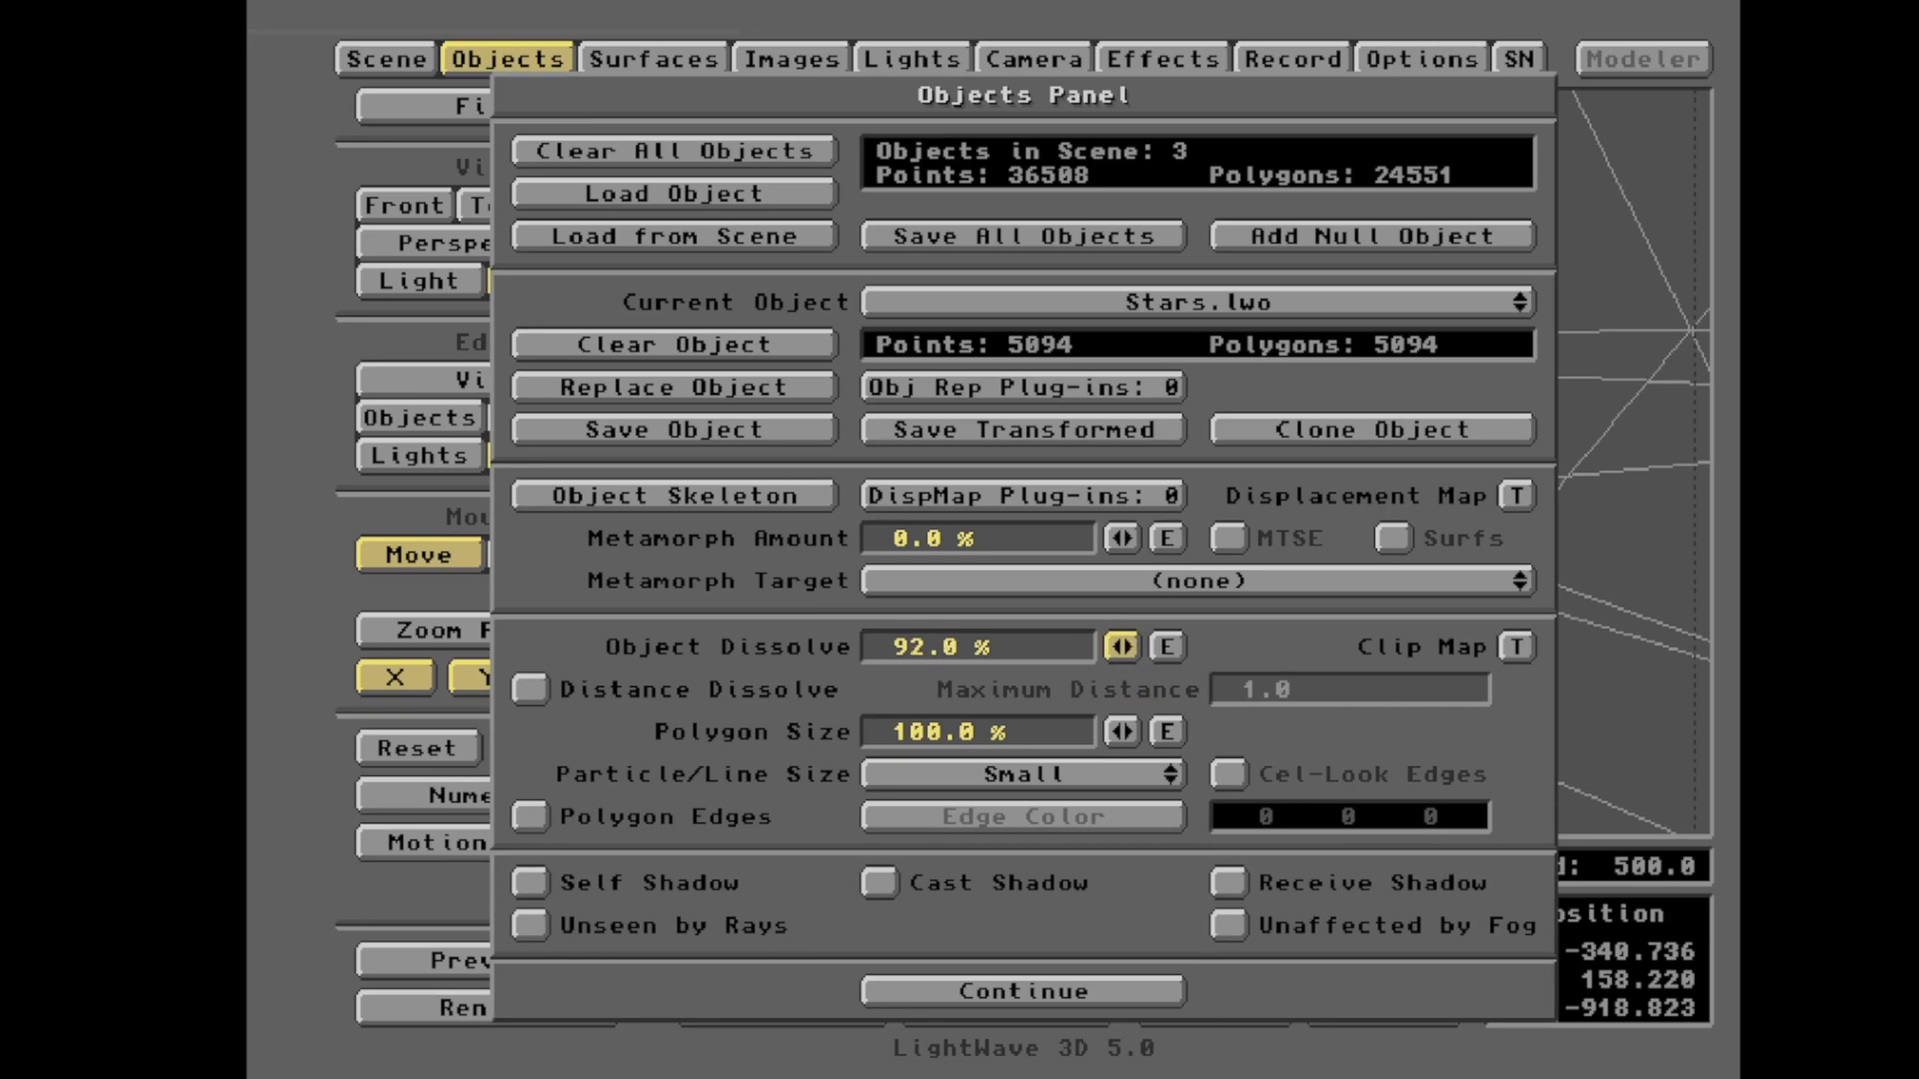
- Set the object dissolve of Stars.lwo to 89 % and render frame 6 again to check the stars
left_click_drag(1122, 647, 1123, 645)
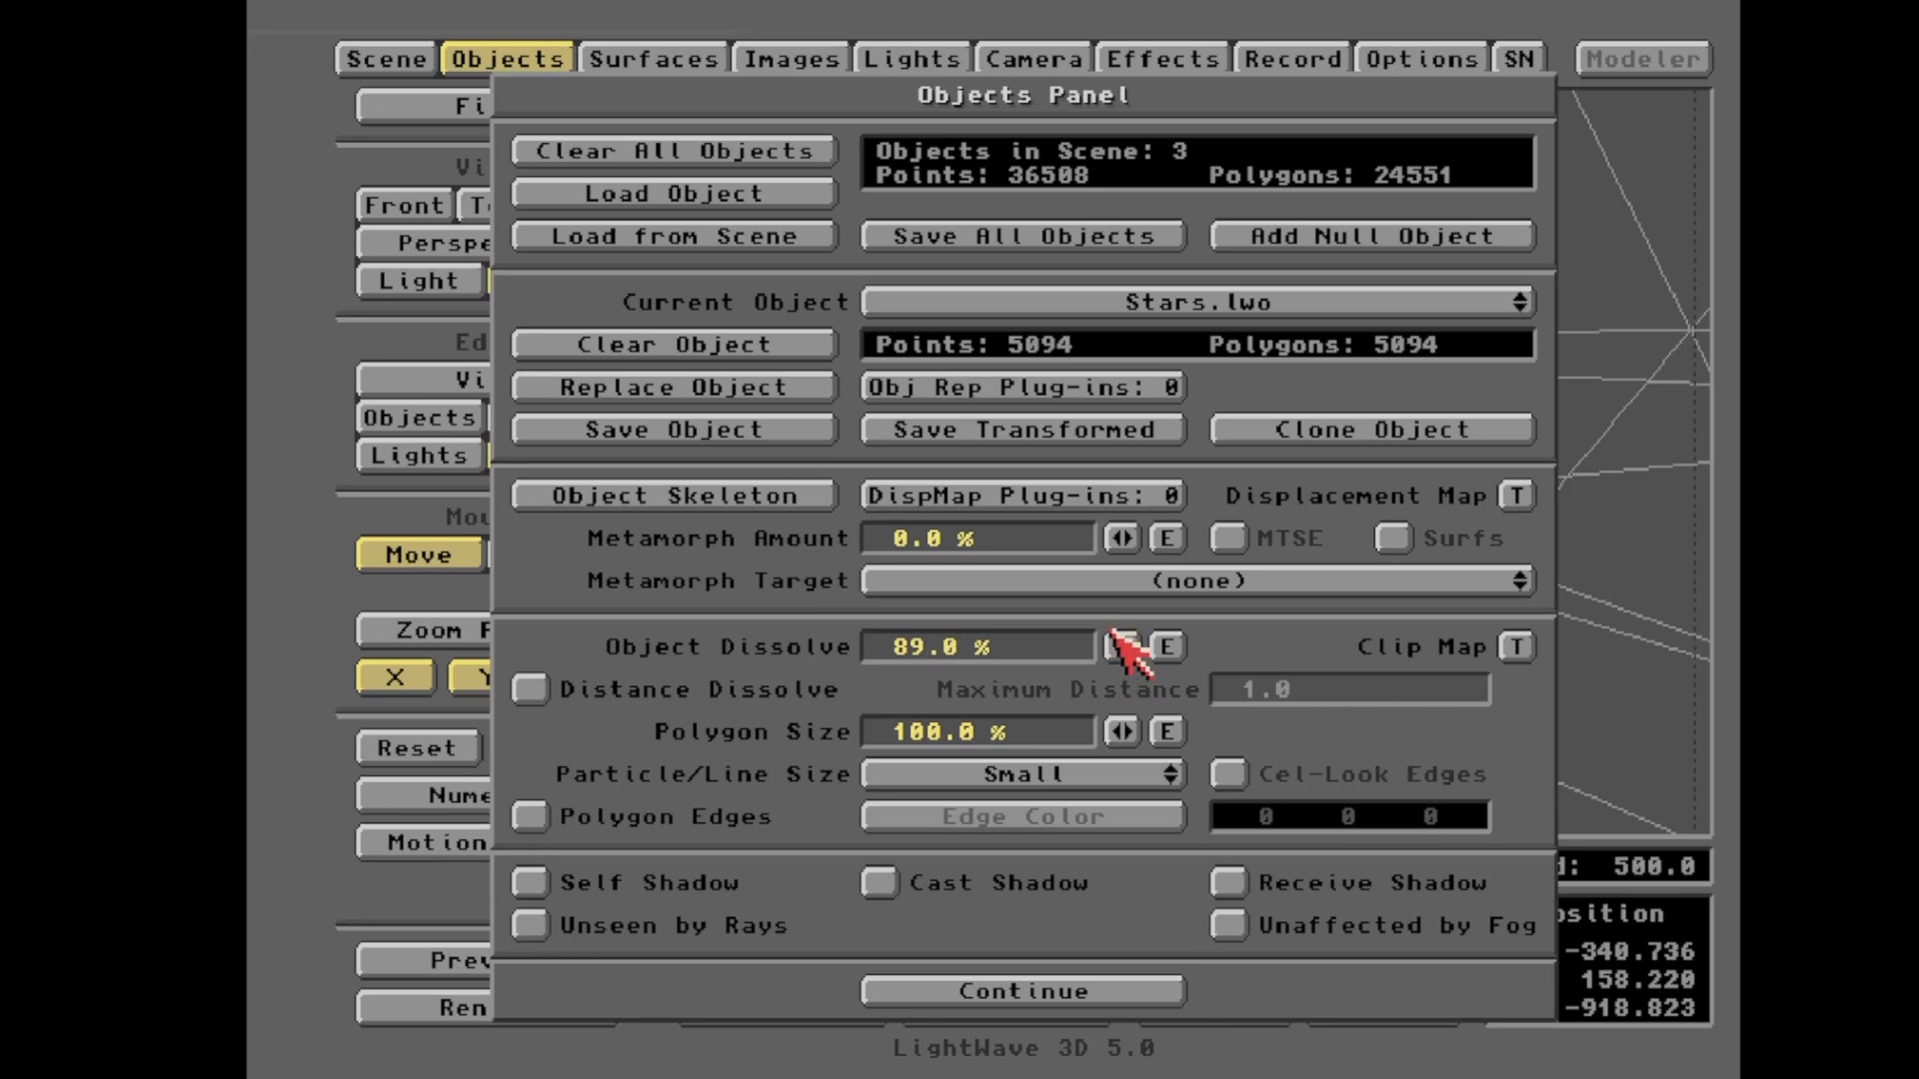
key("F9")
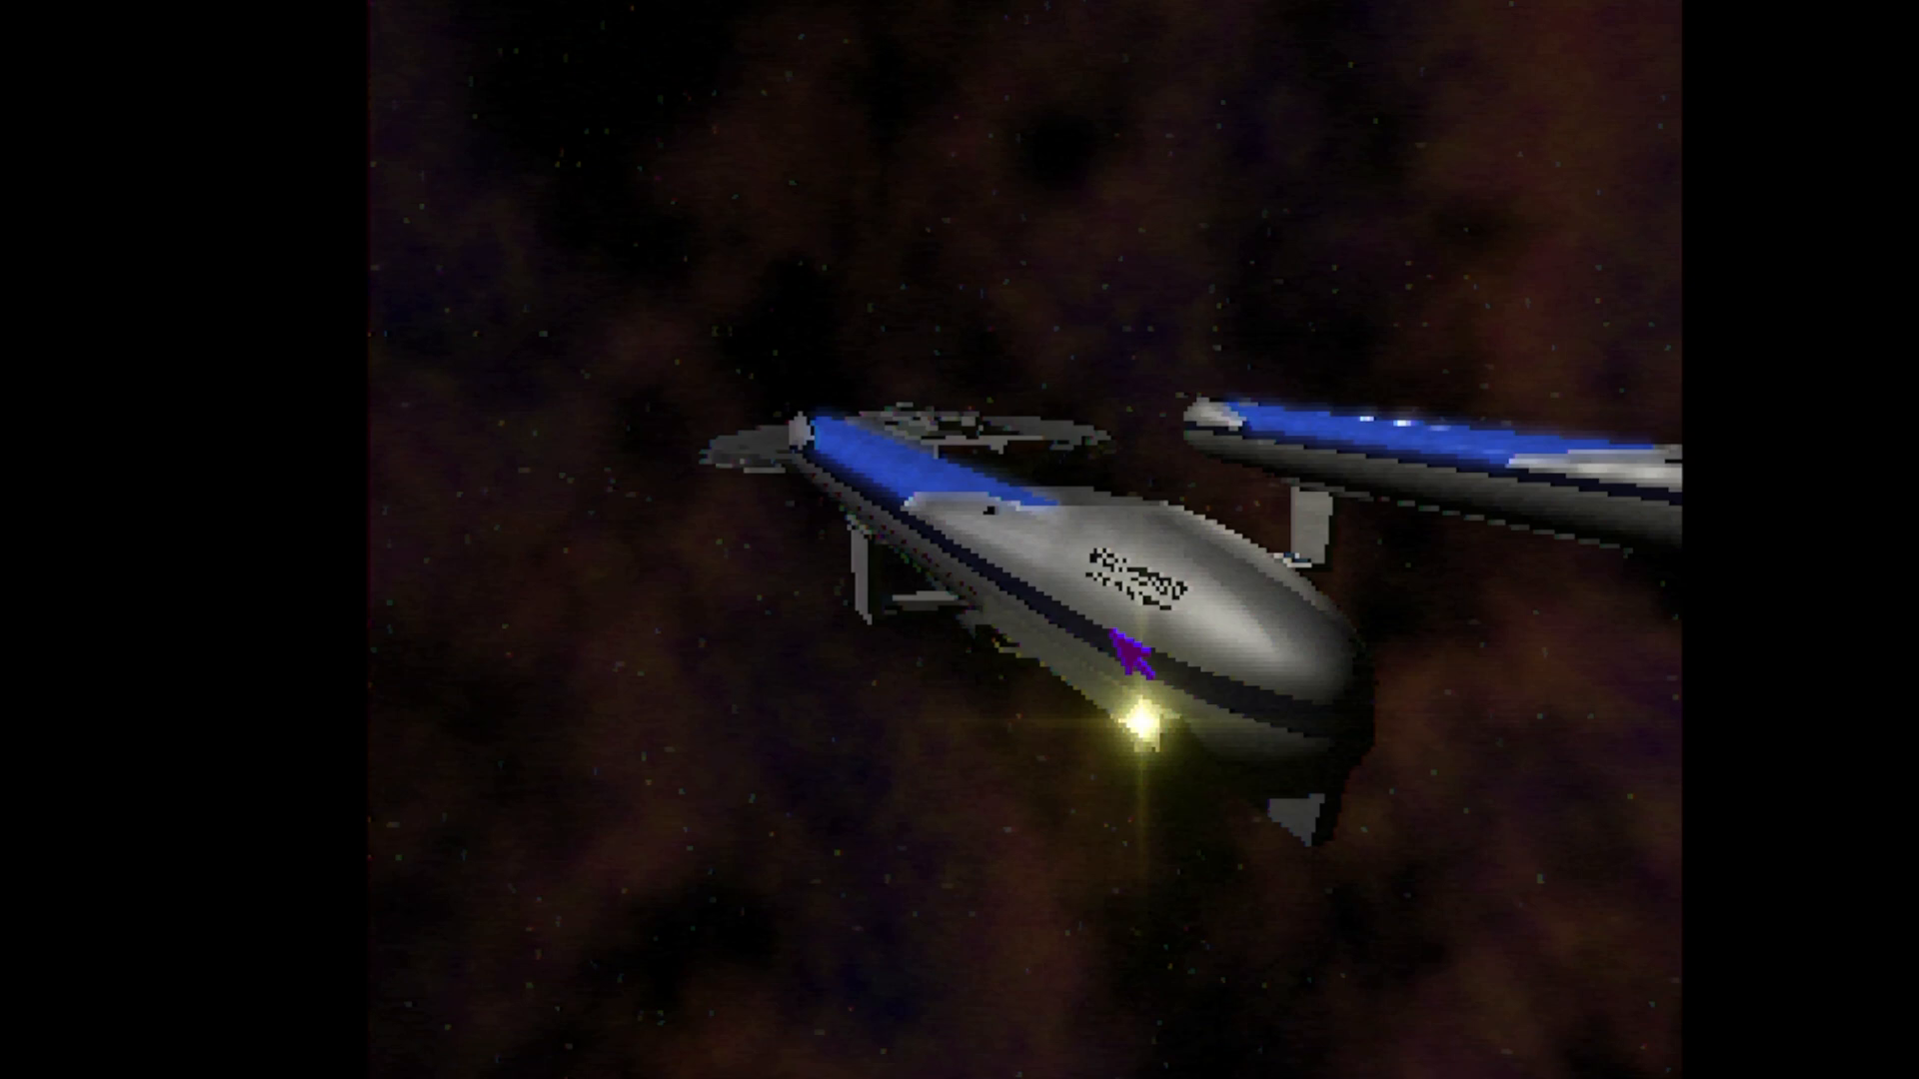
key("Escape")
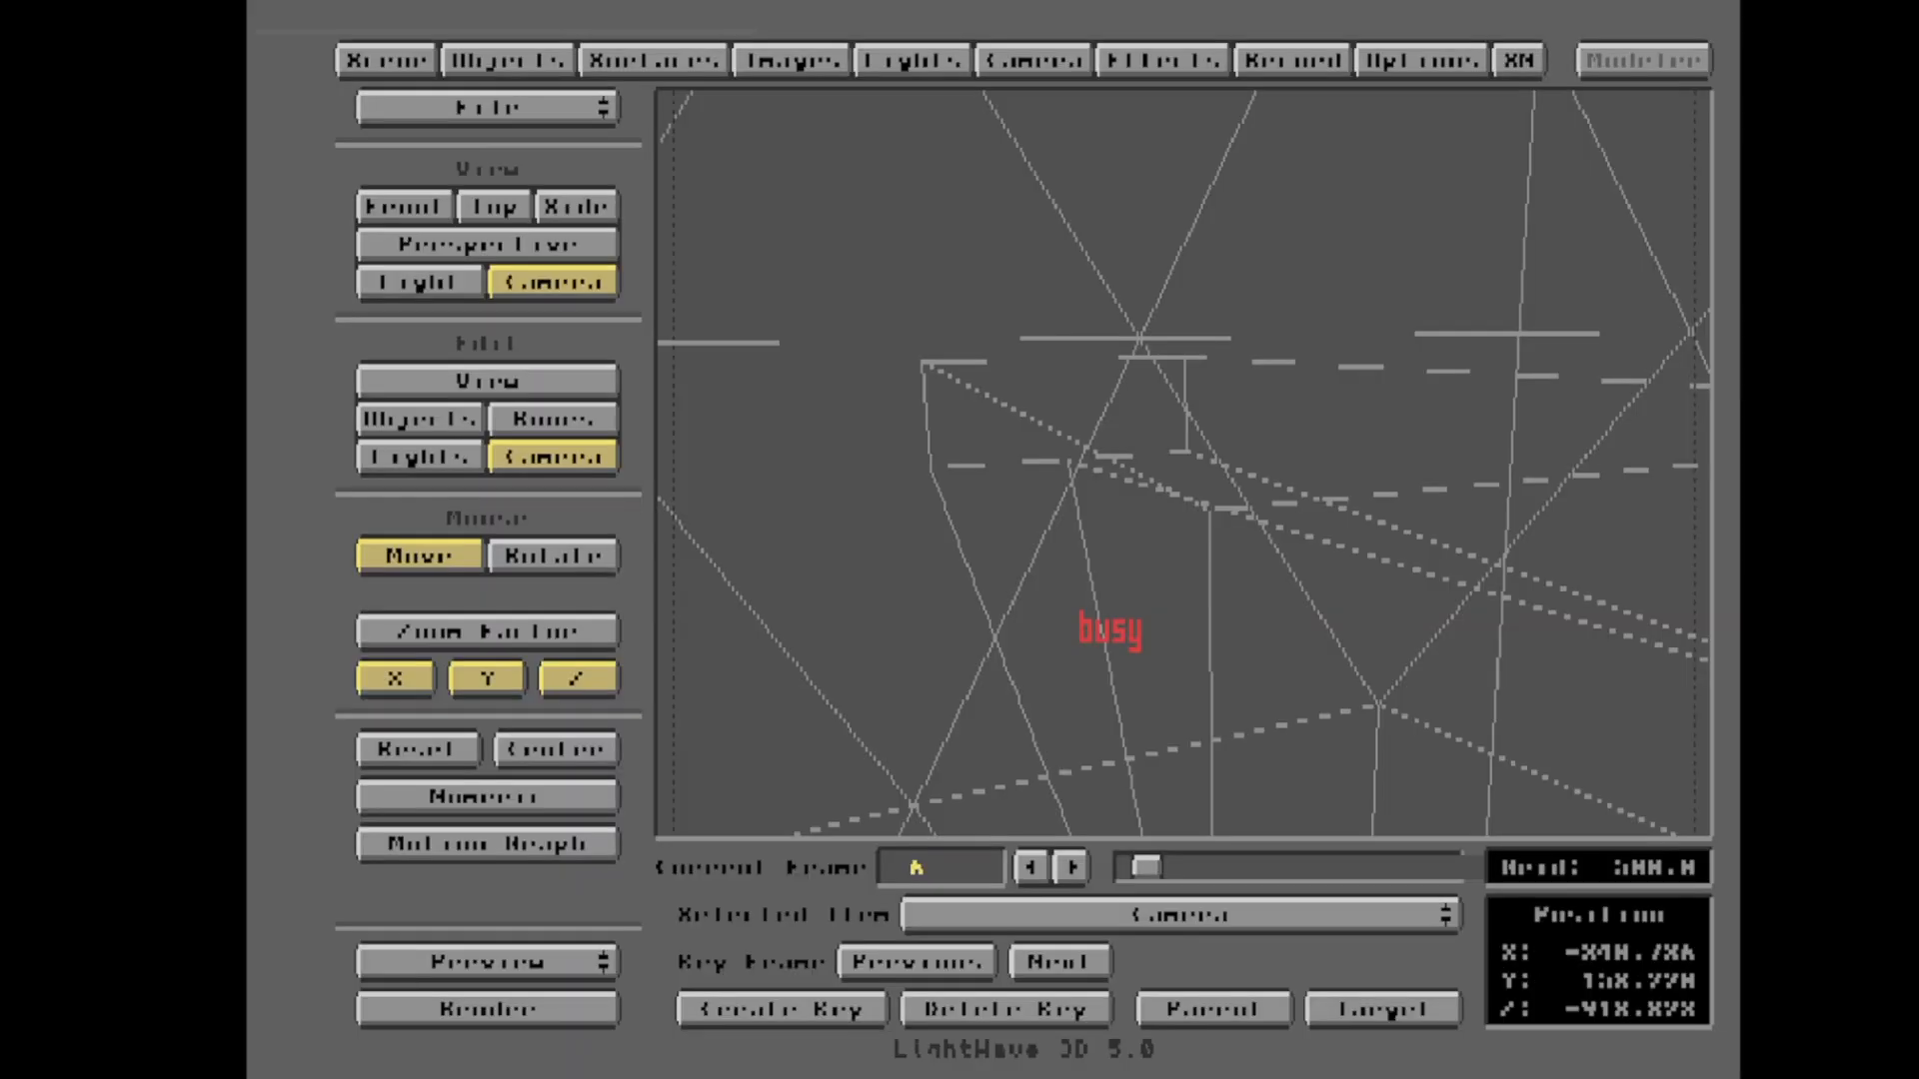
left_click(1054, 989)
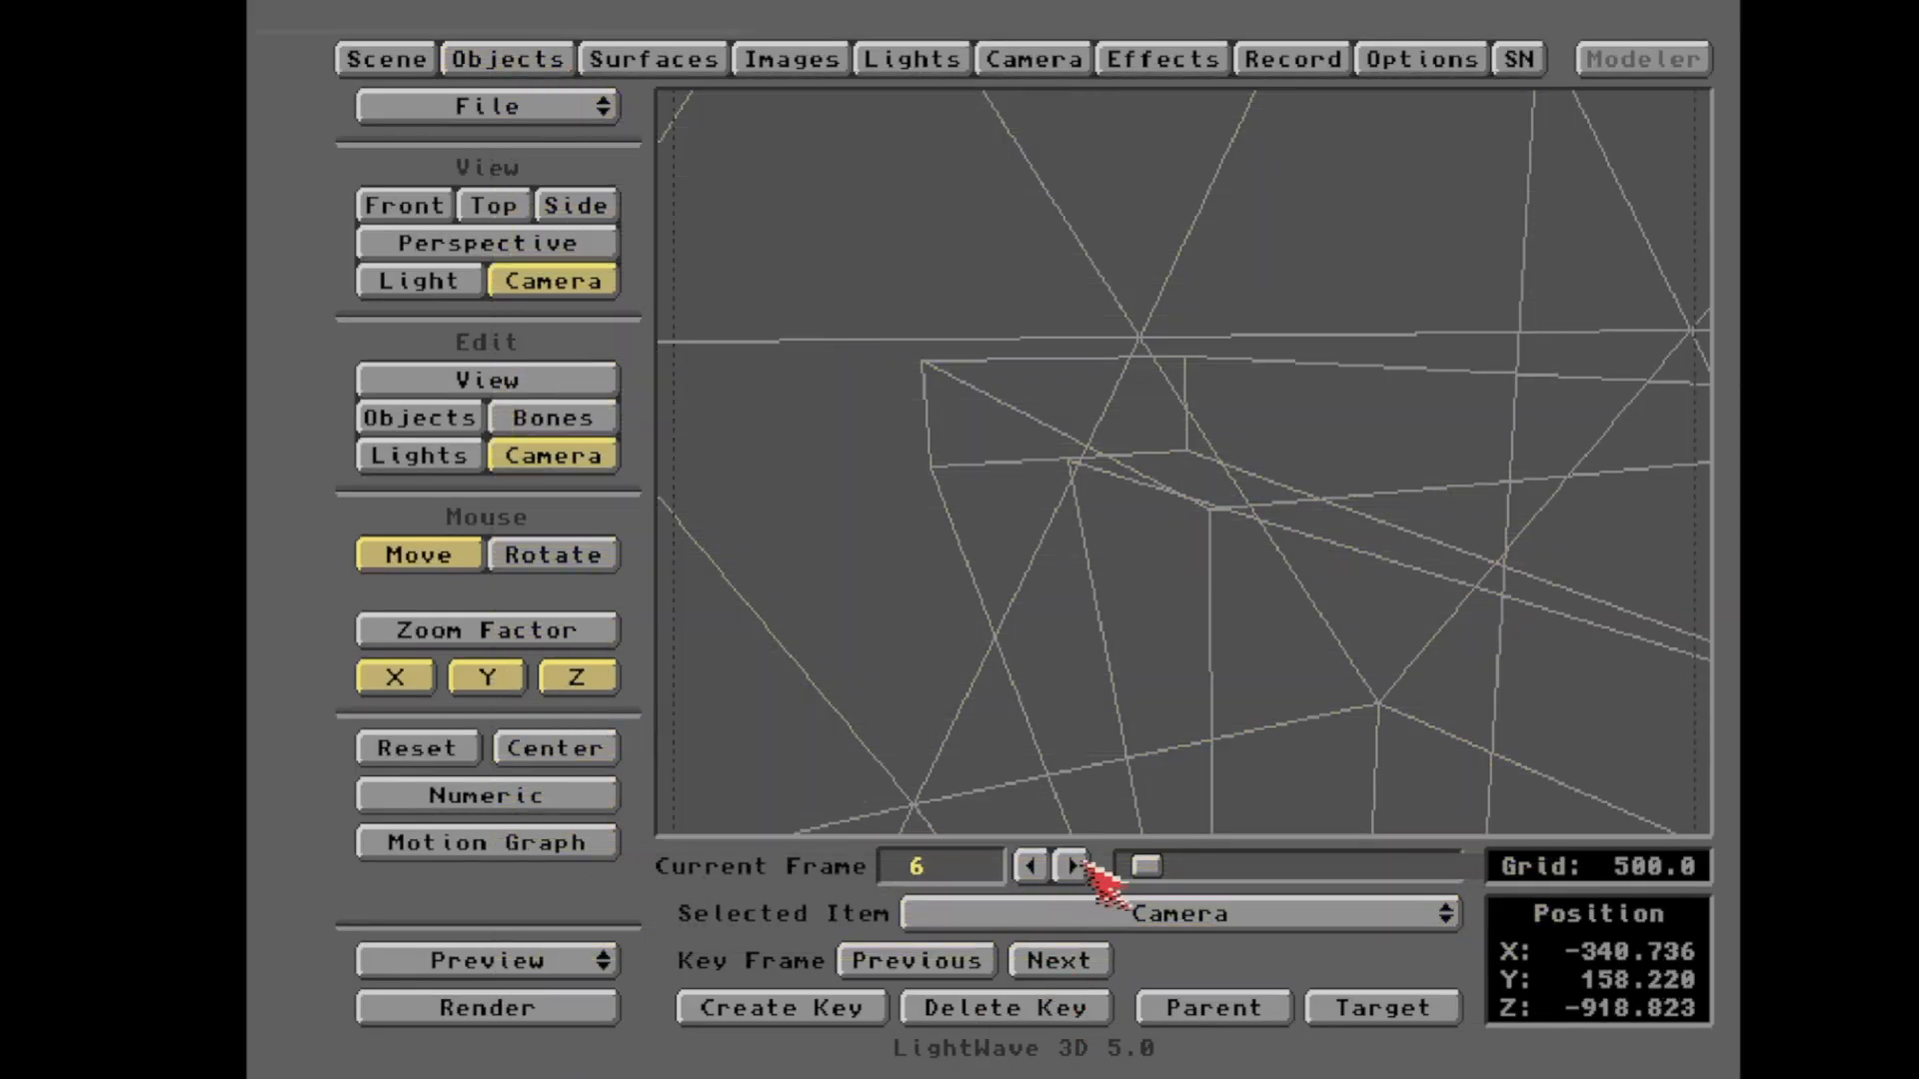
- Go to frame 89, review the camera's render settings and test-render the frame
left_click_drag(1157, 865, 1383, 951)
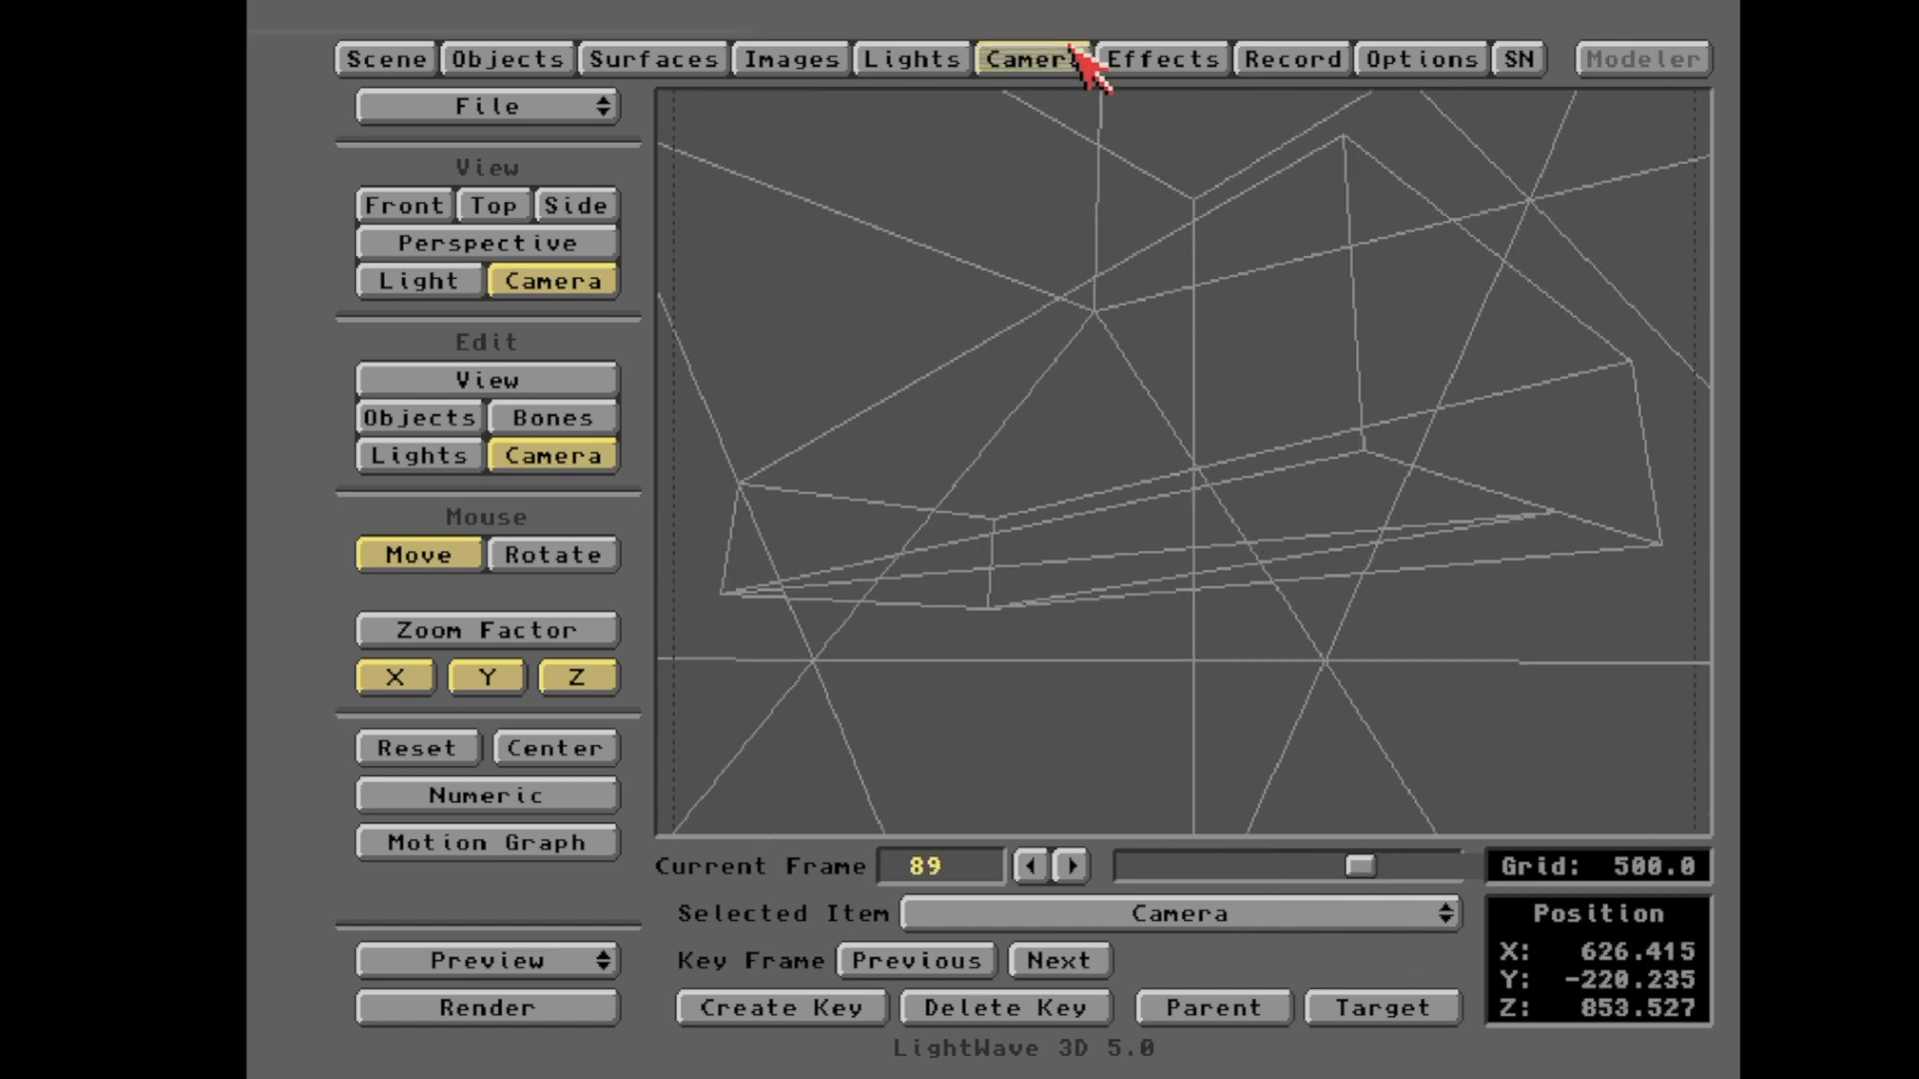
left_click(1084, 60)
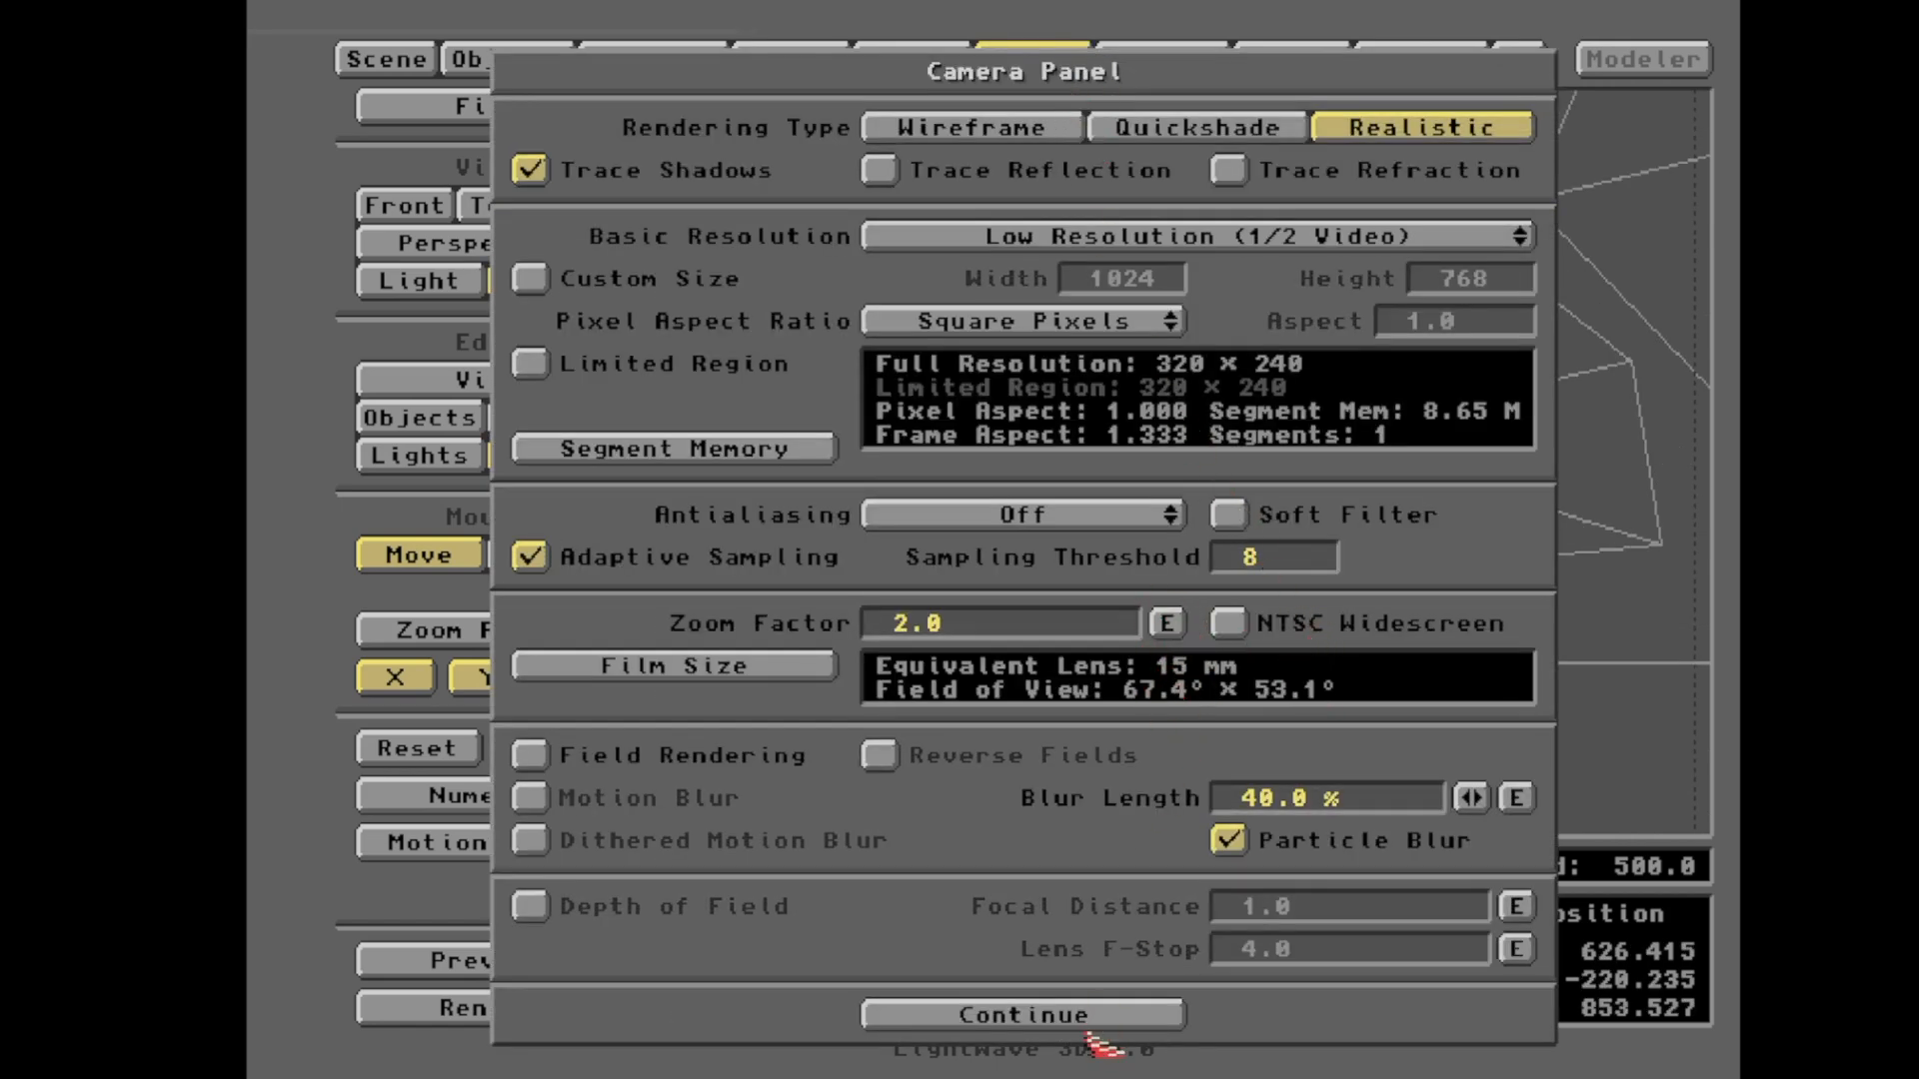
left_click(1156, 1022)
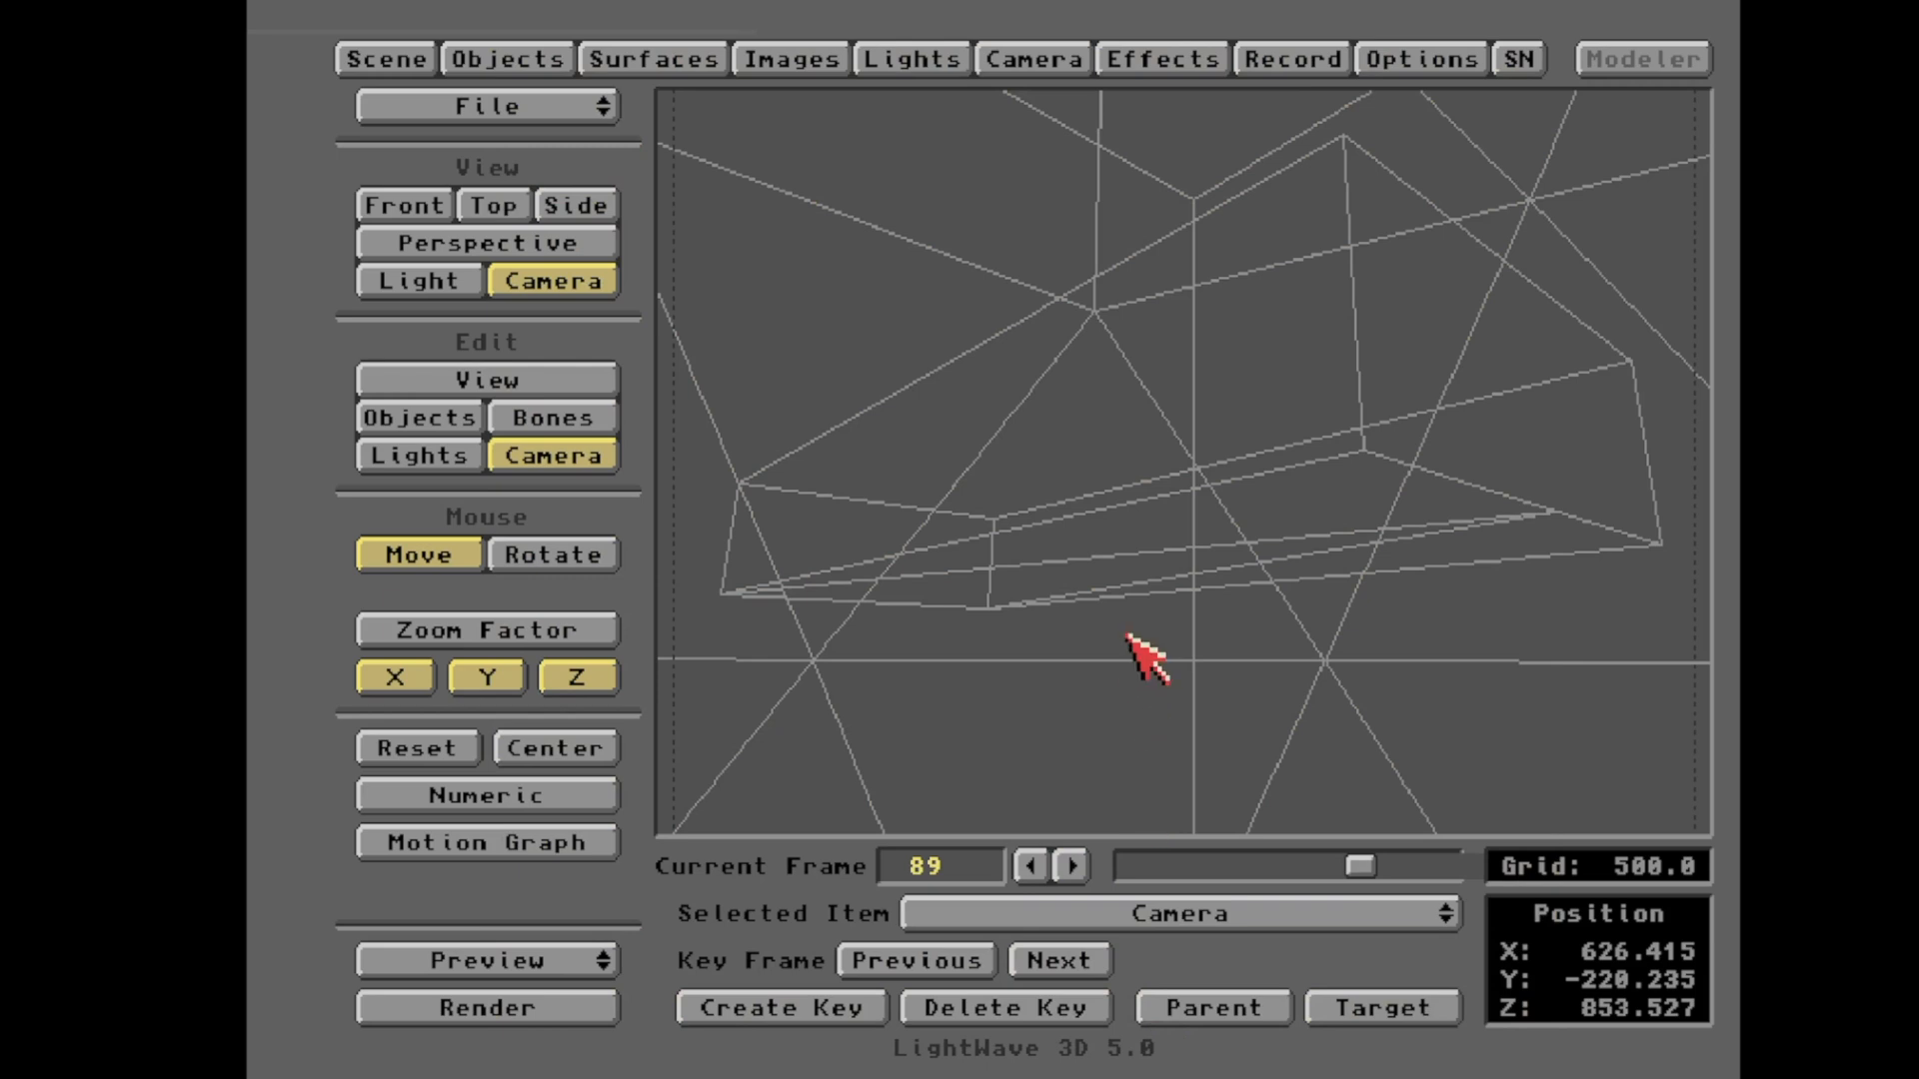
key("F9")
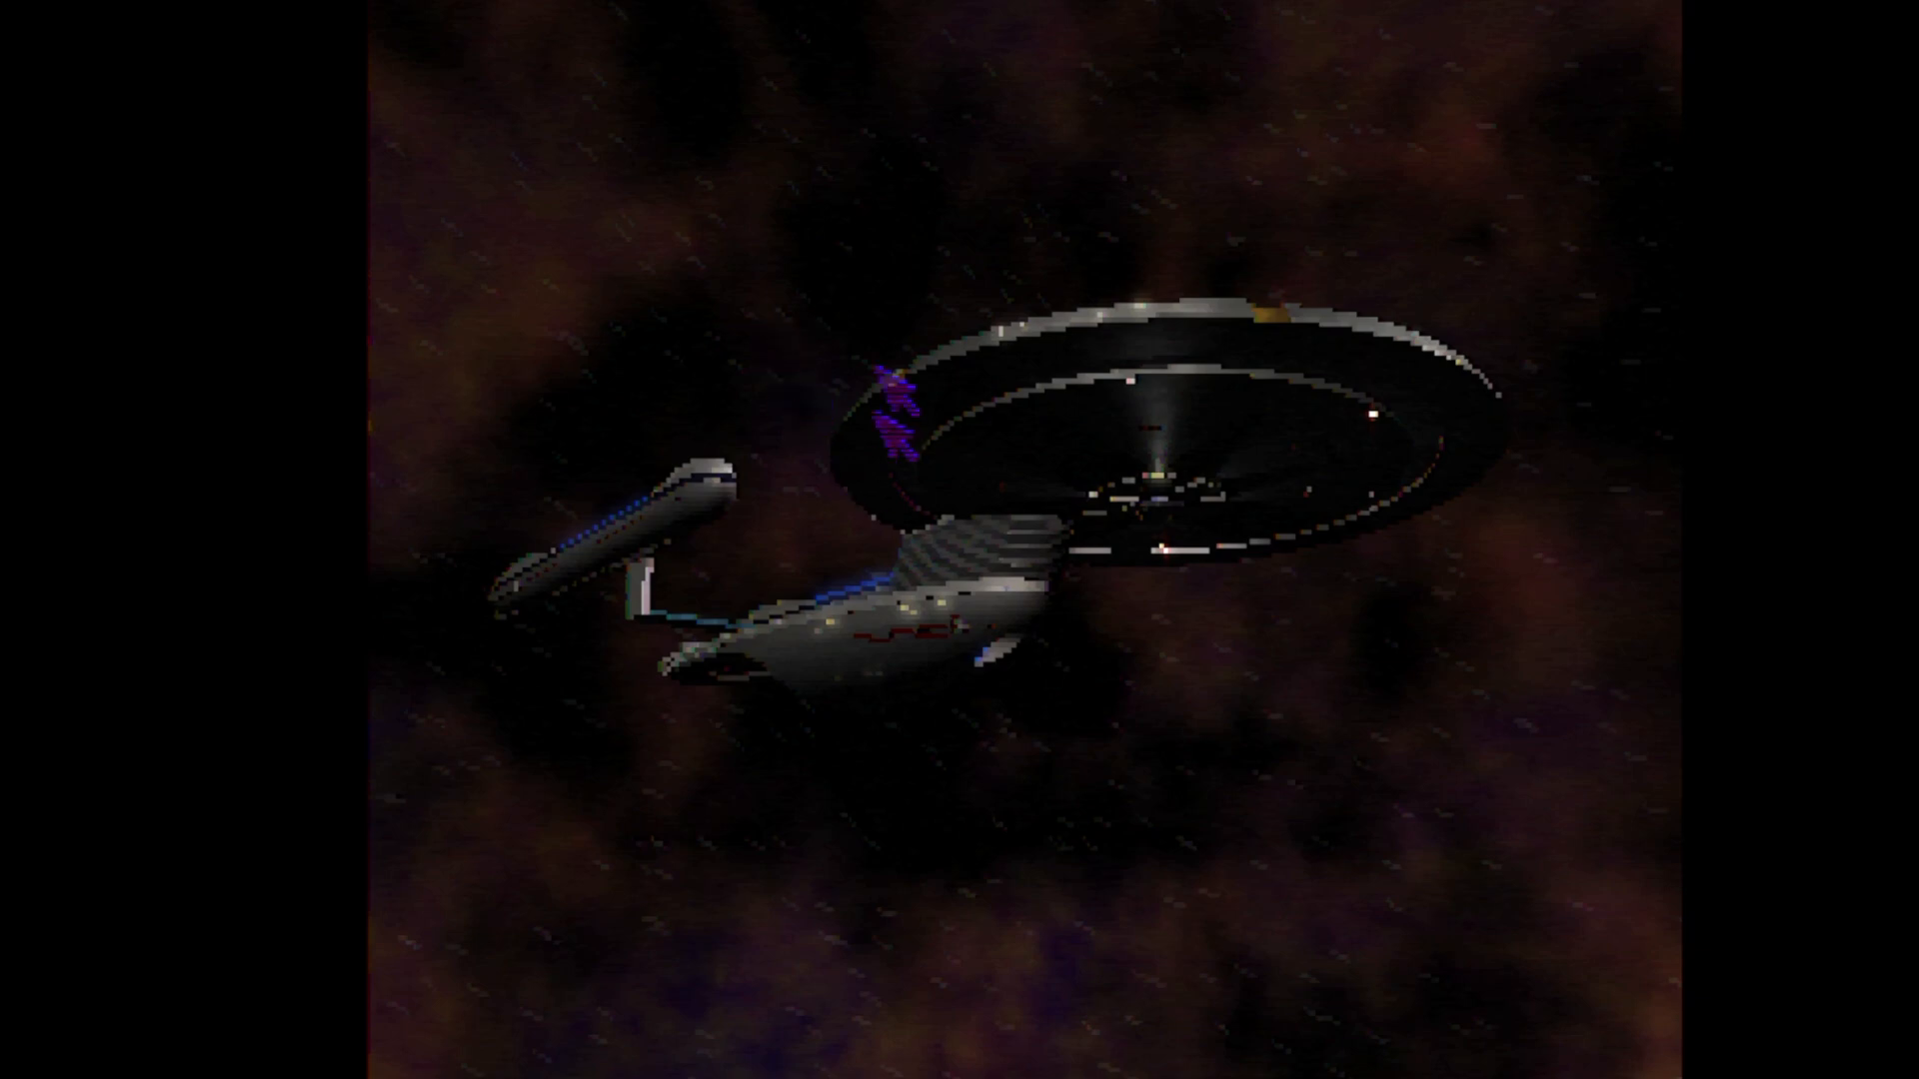
left_click(836, 393)
key("Escape")
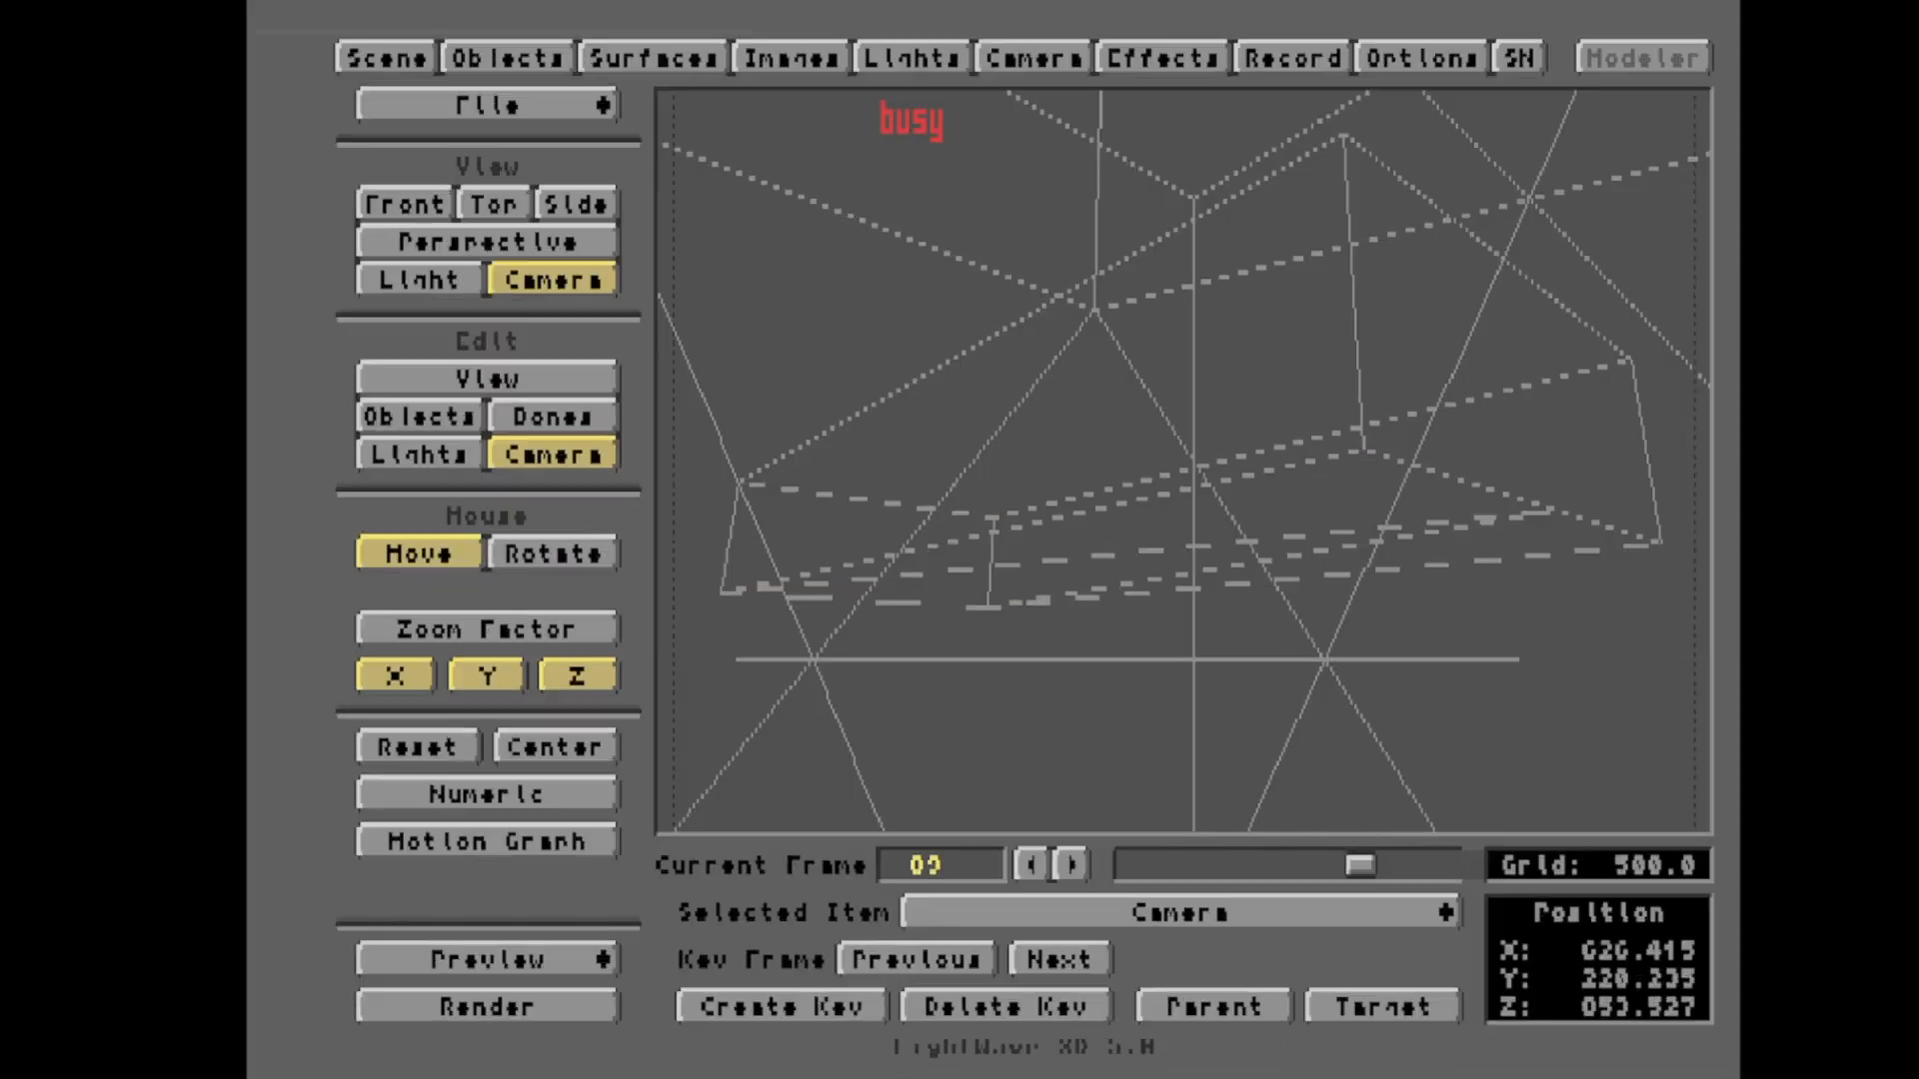
- Set the basic resolution to Medium Resolution (Video) and antialiasing to Low, and render frame 89 again
left_click(1010, 60)
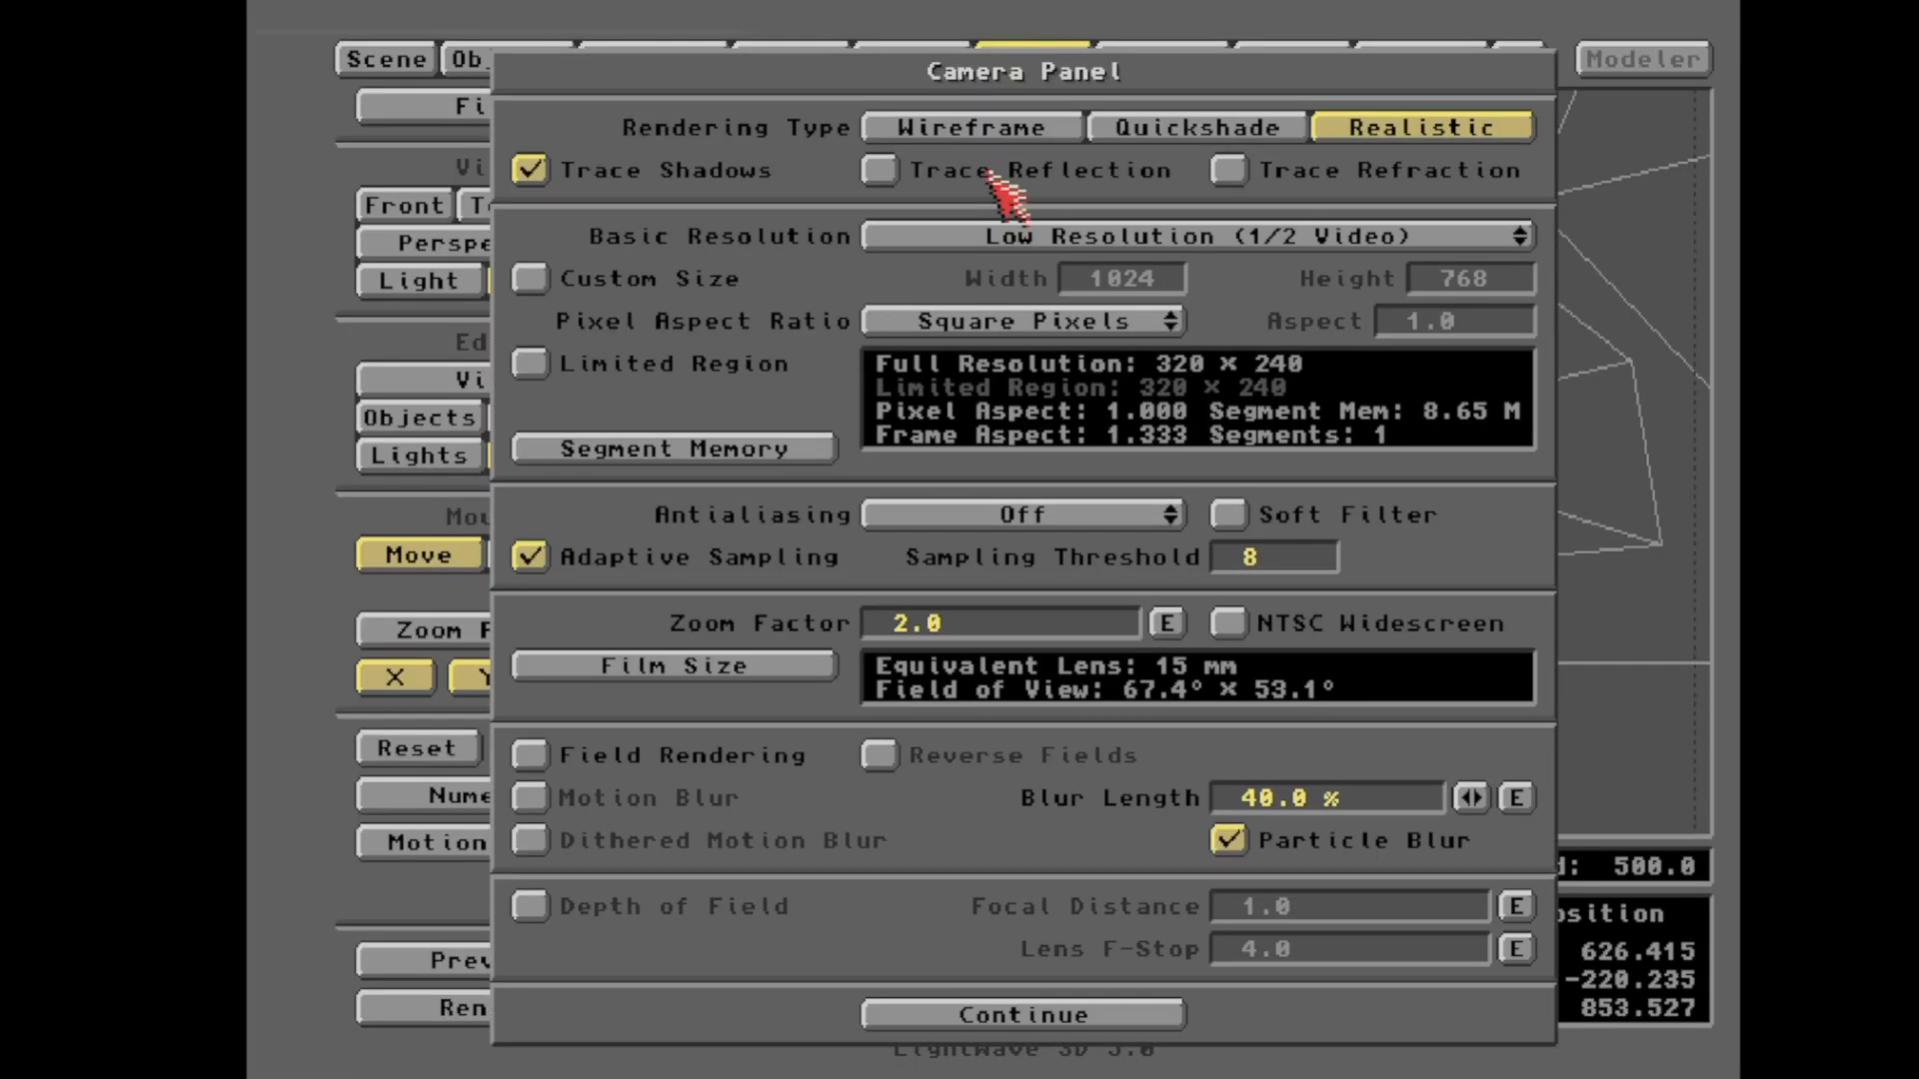
left_click(1018, 240)
left_click(1013, 251)
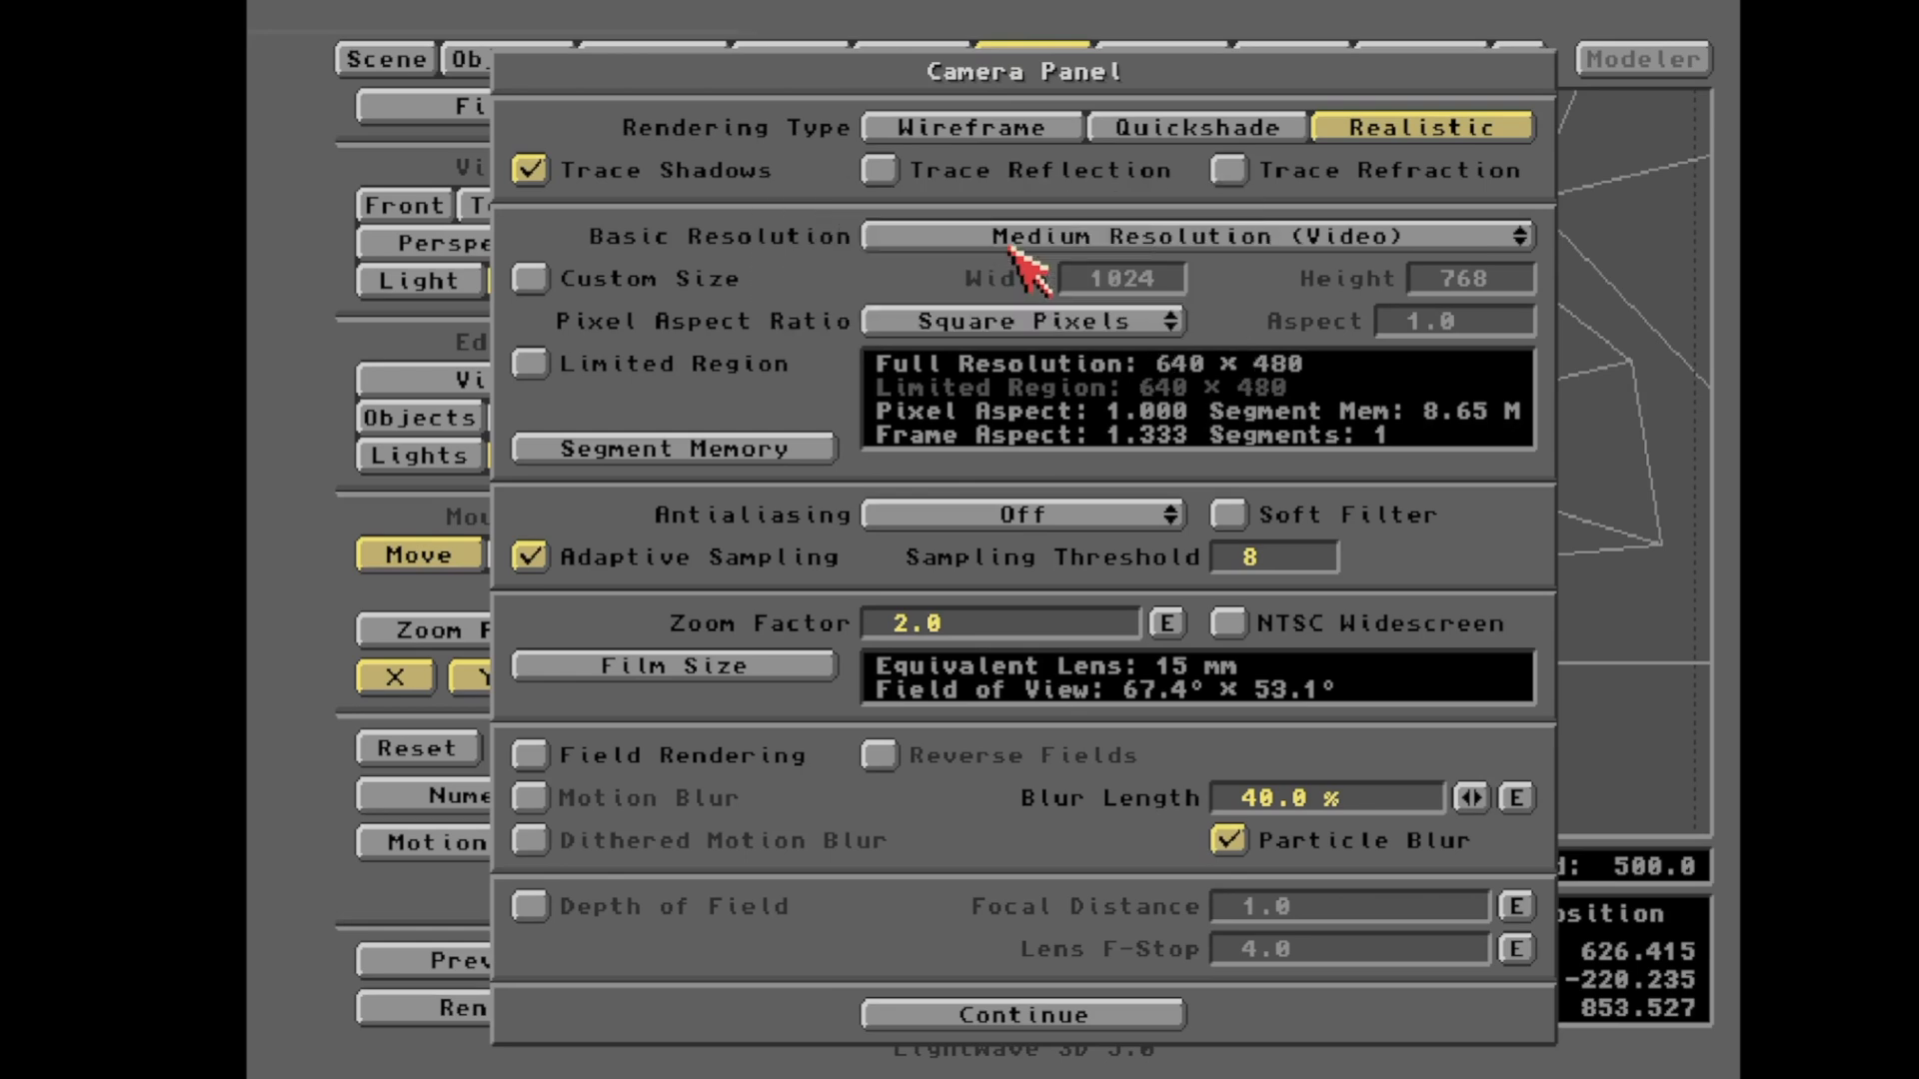
left_click(1031, 512)
left_click(1022, 527)
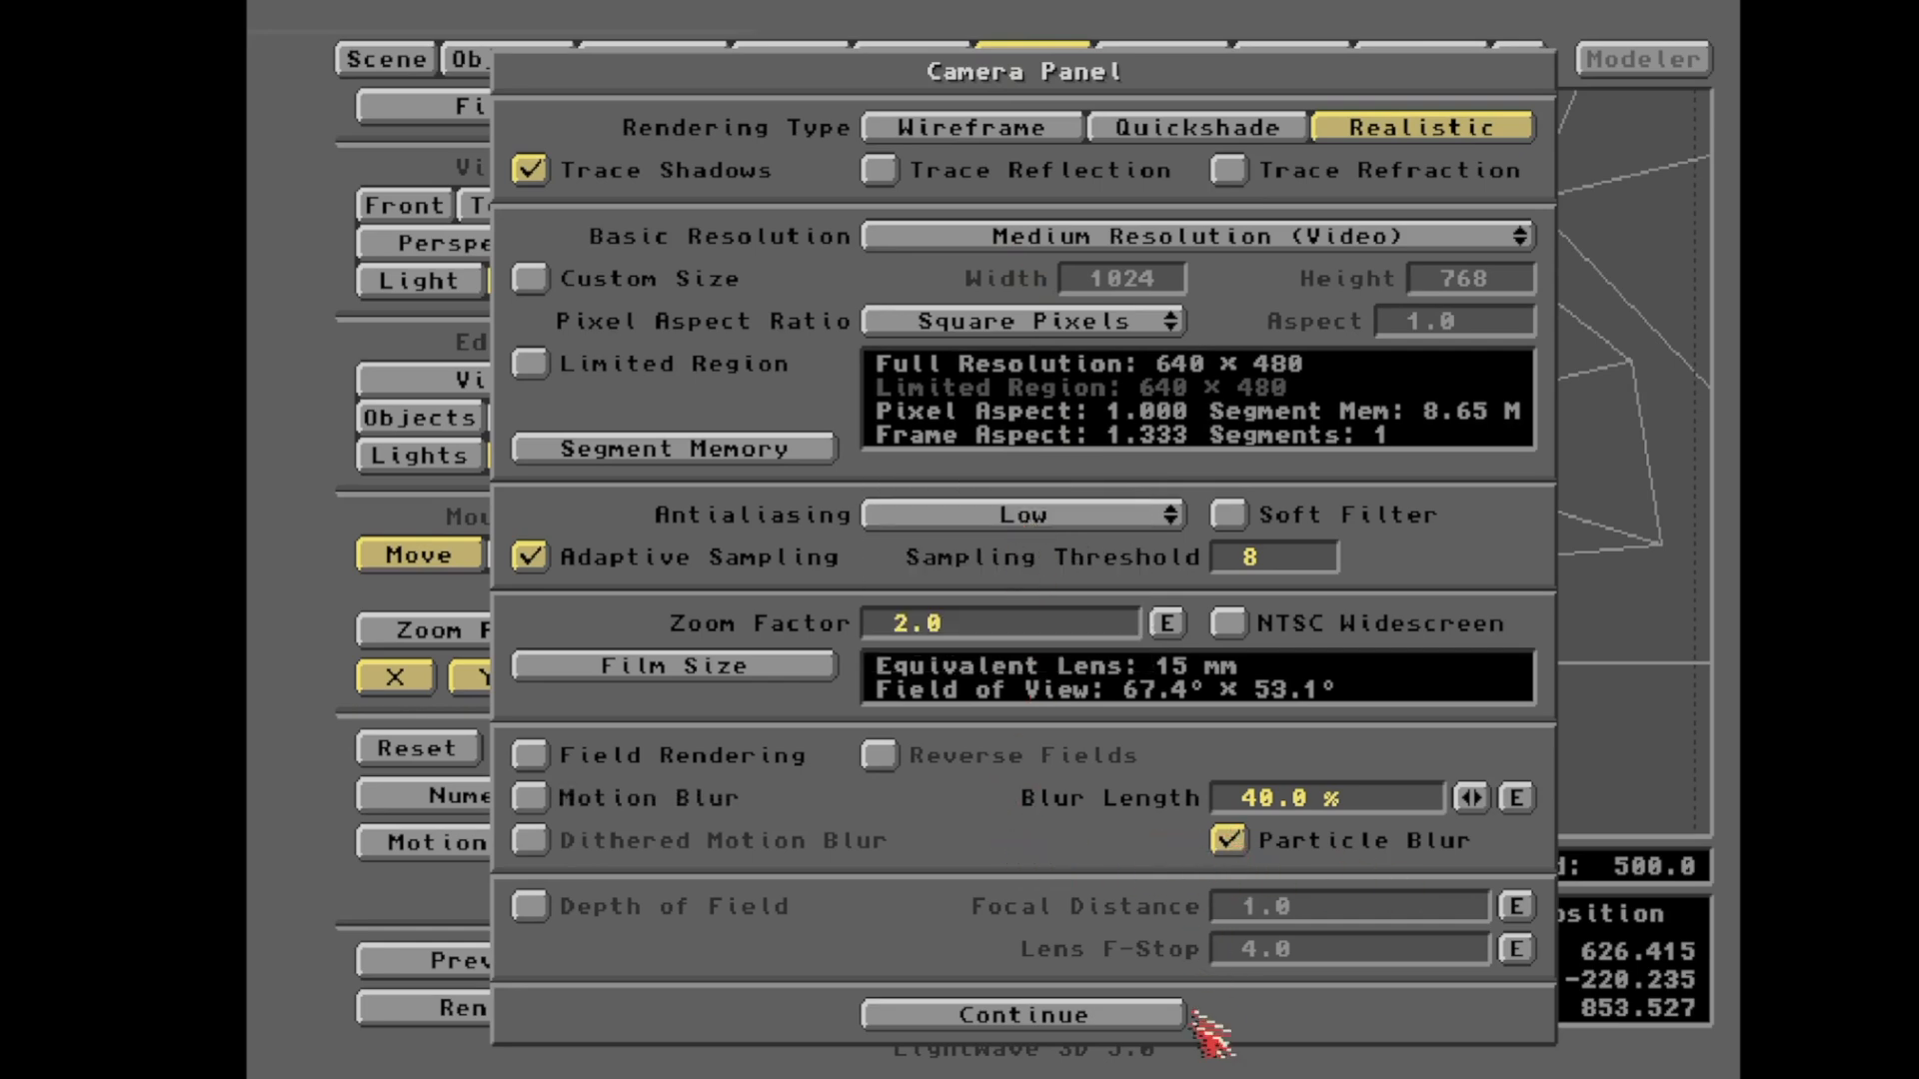
left_click(1097, 1017)
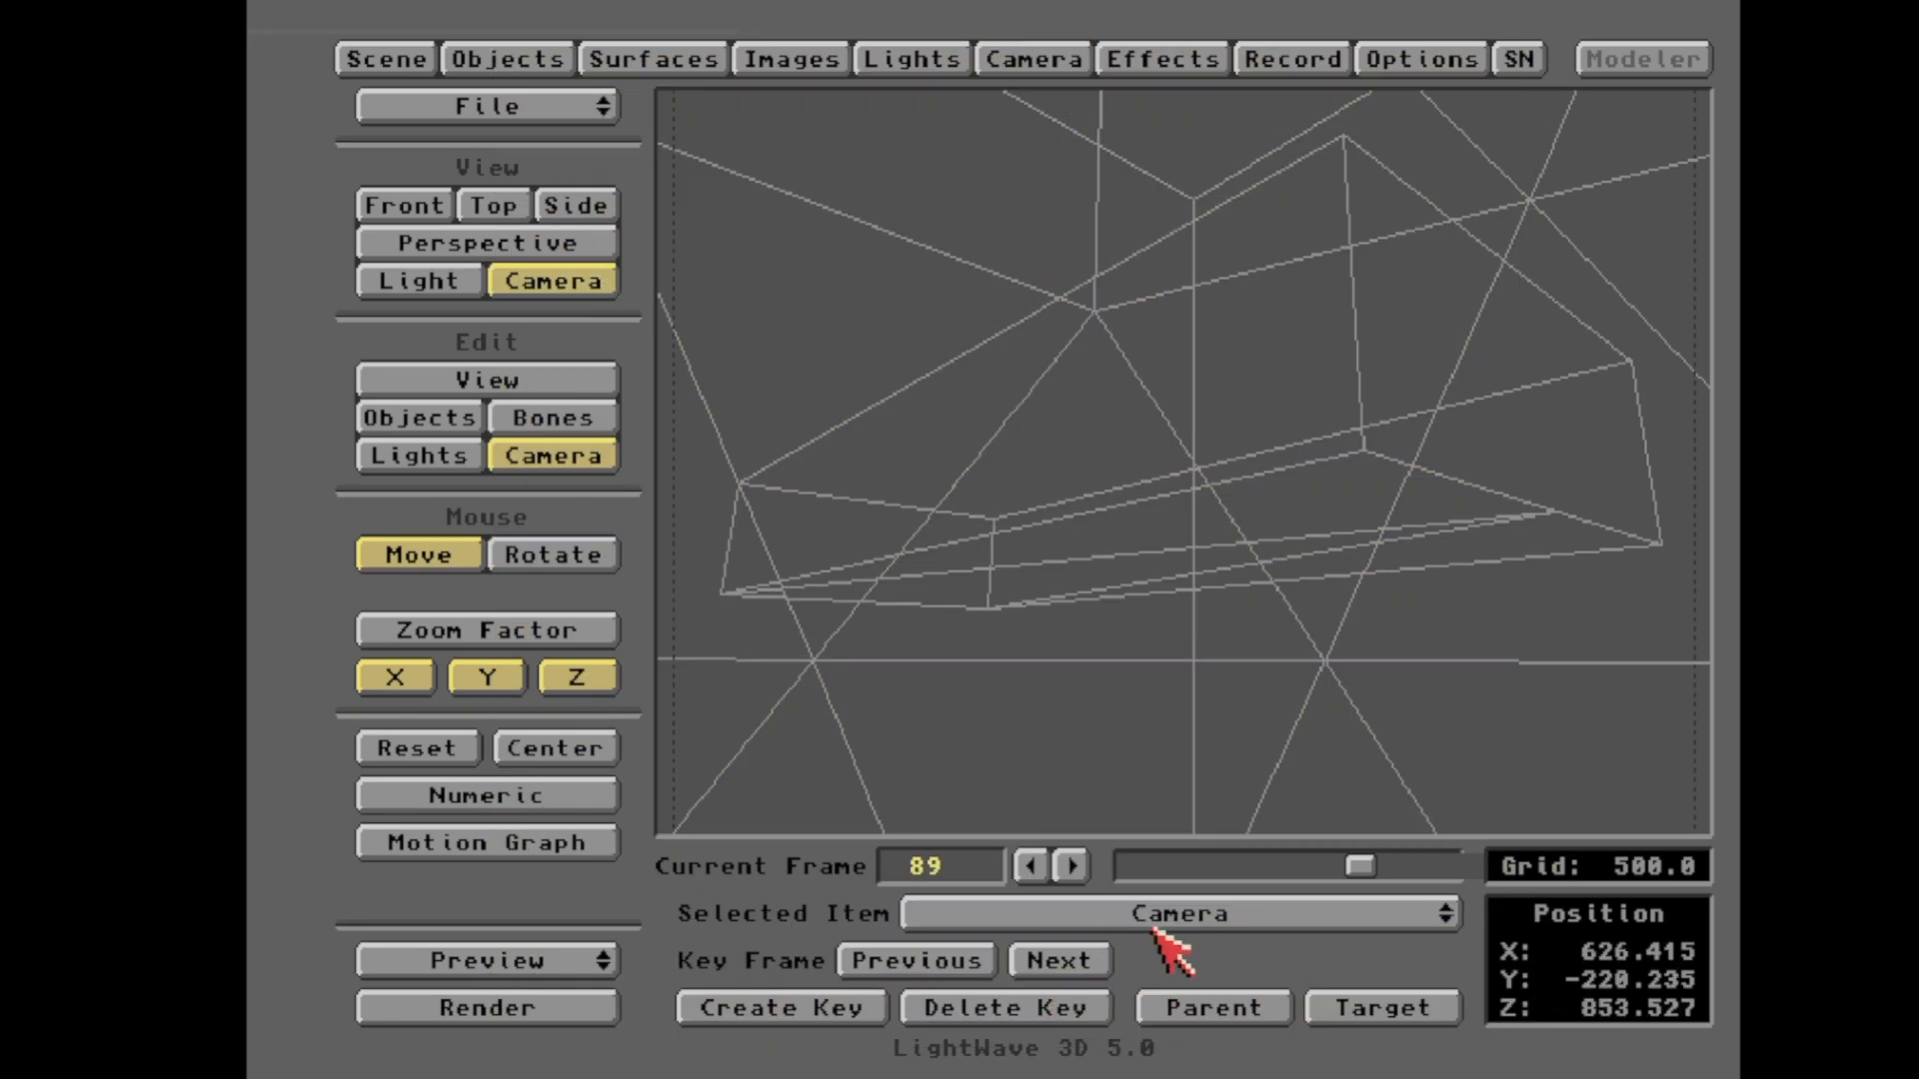
key("F9")
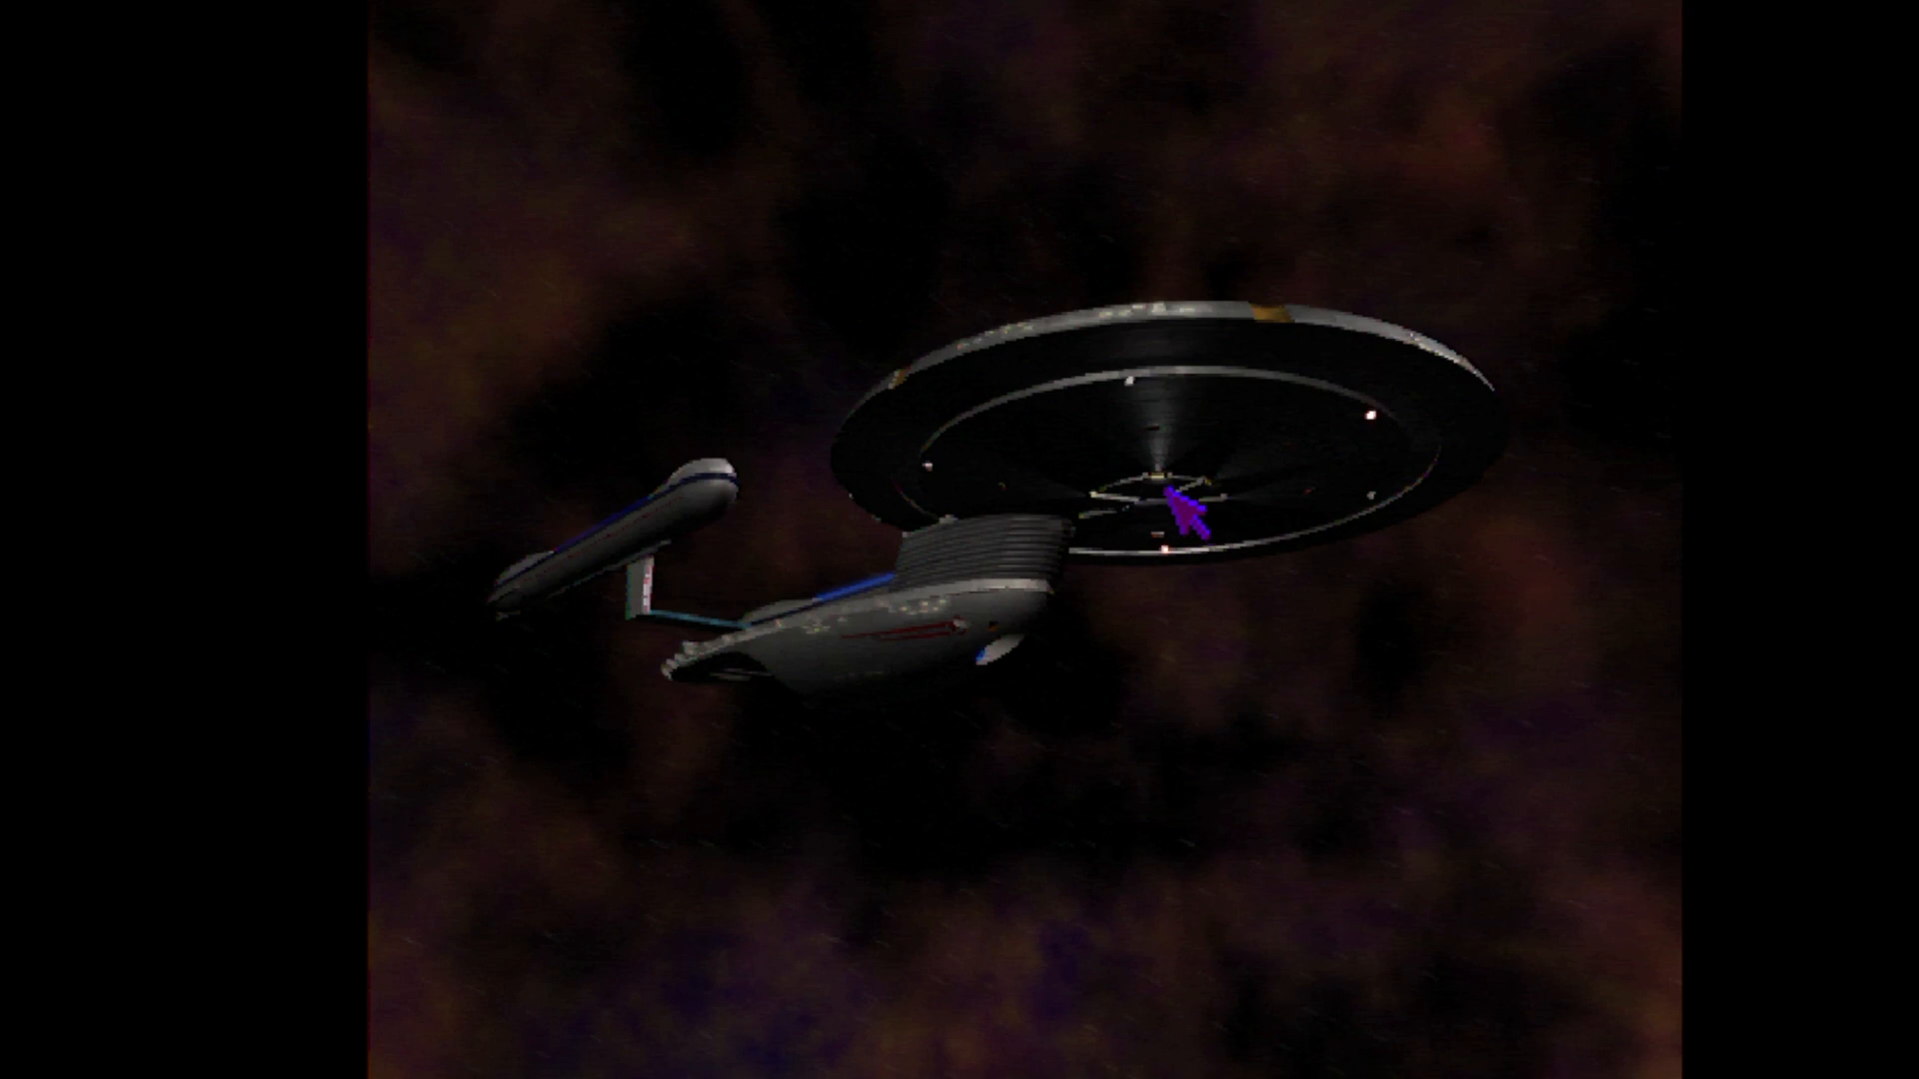
key("Escape")
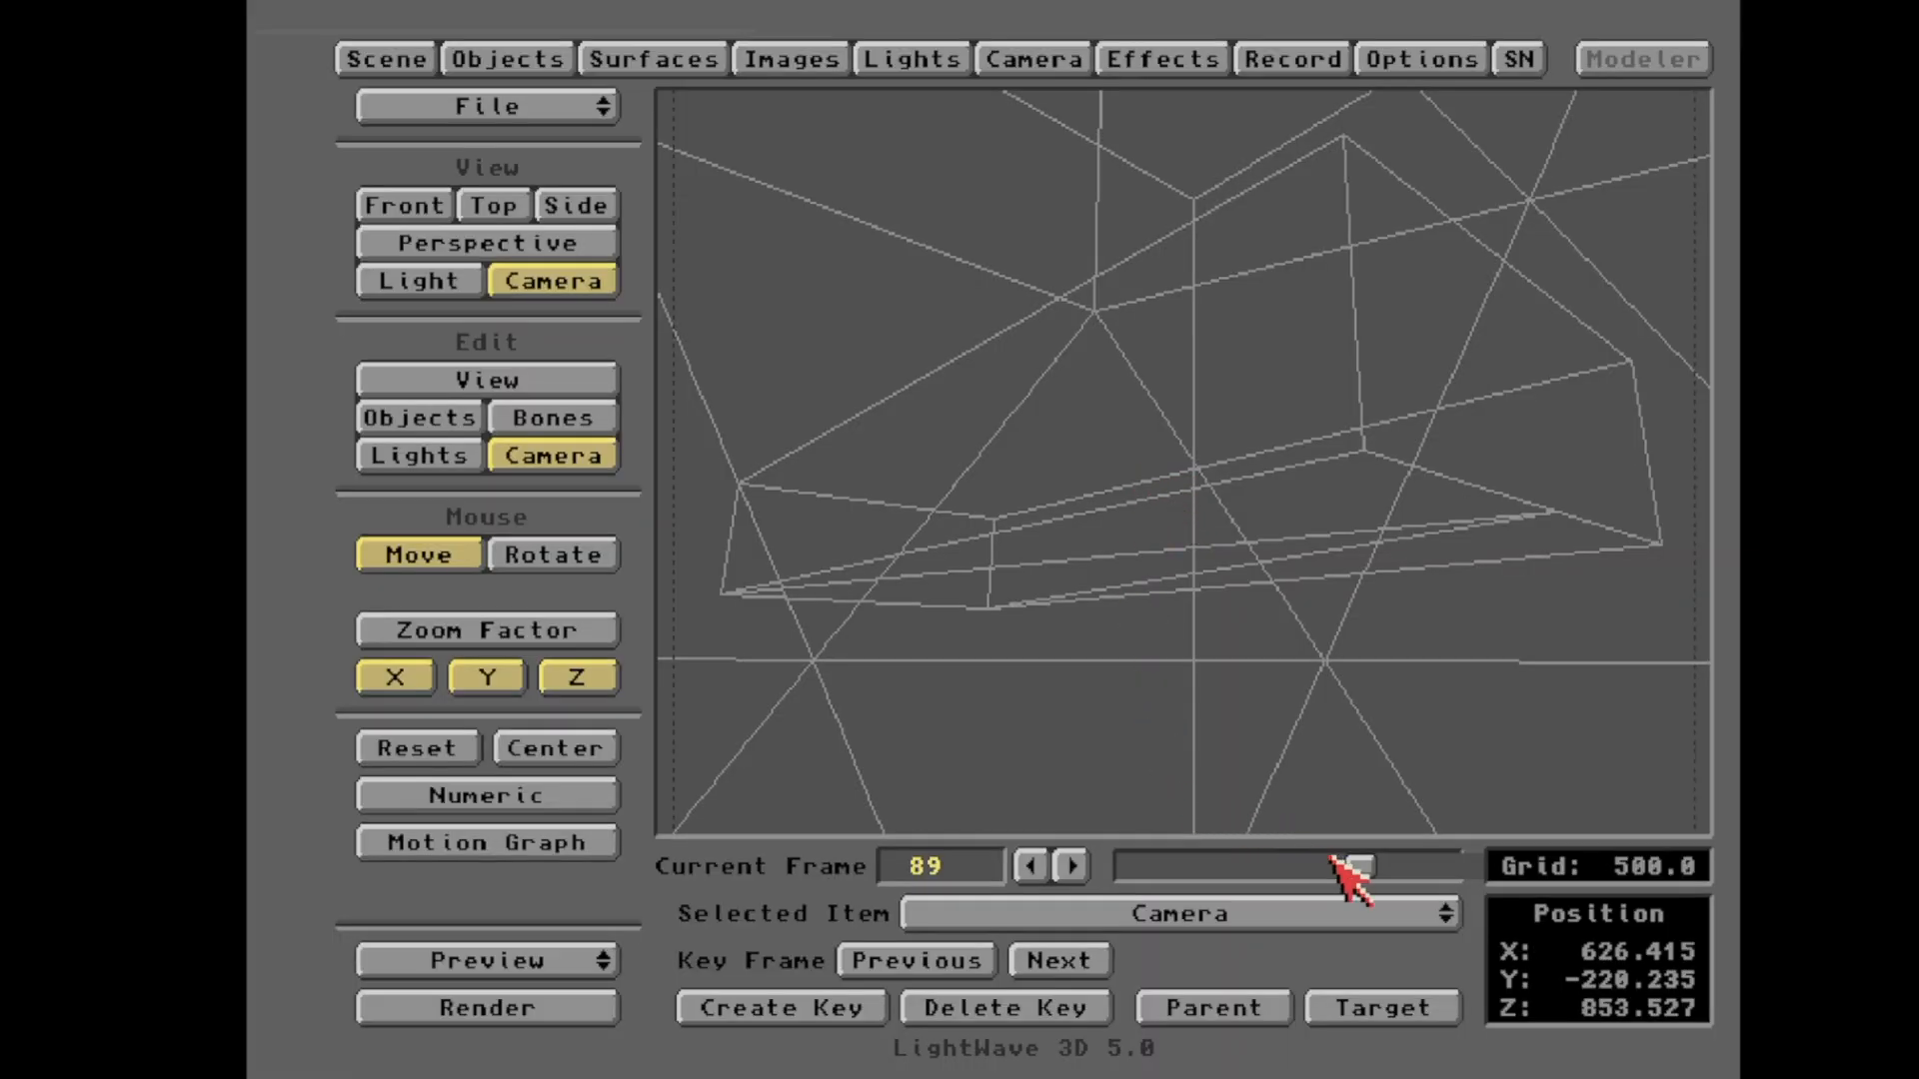
- Go to frame 102 and set the camera's zoom factor to 10
mouse_move(1369, 873)
left_mouse_down()
mouse_move(1411, 887)
mouse_move(1374, 844)
left_mouse_up()
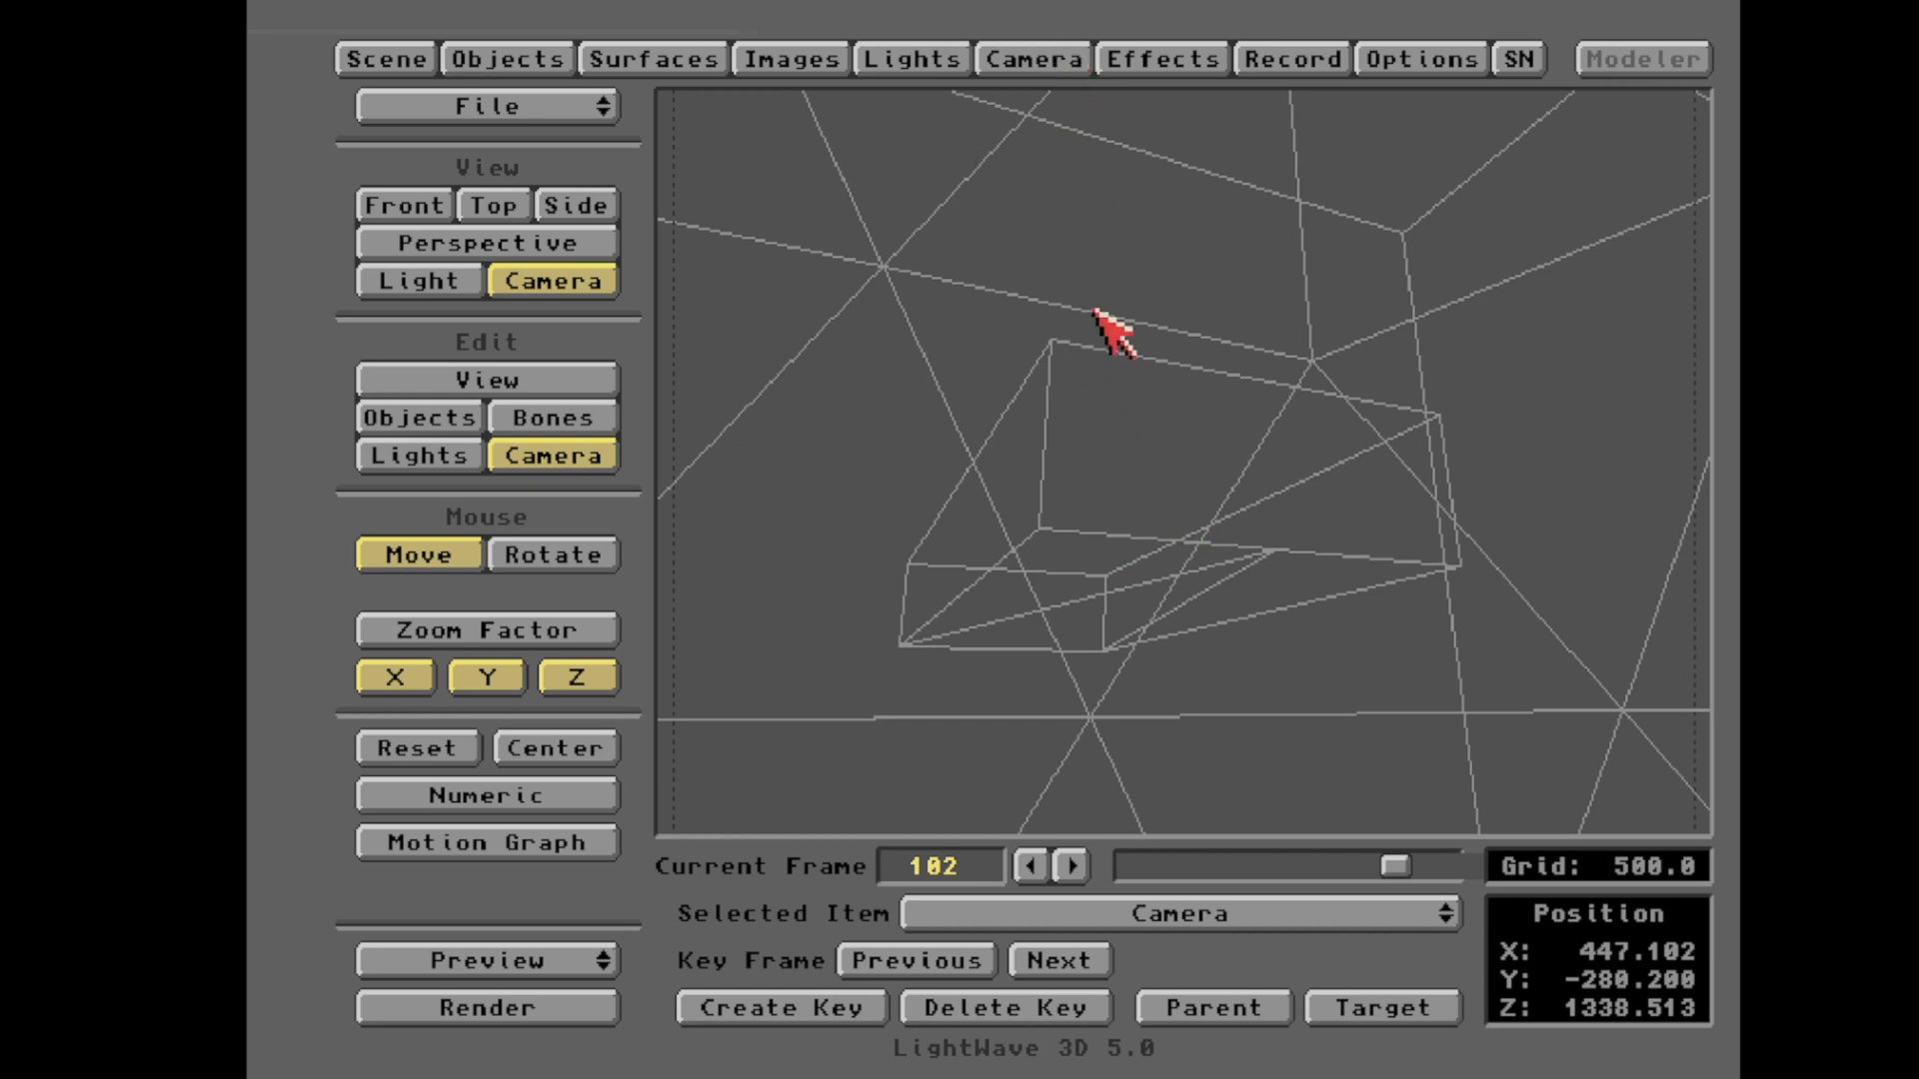
left_click(1061, 60)
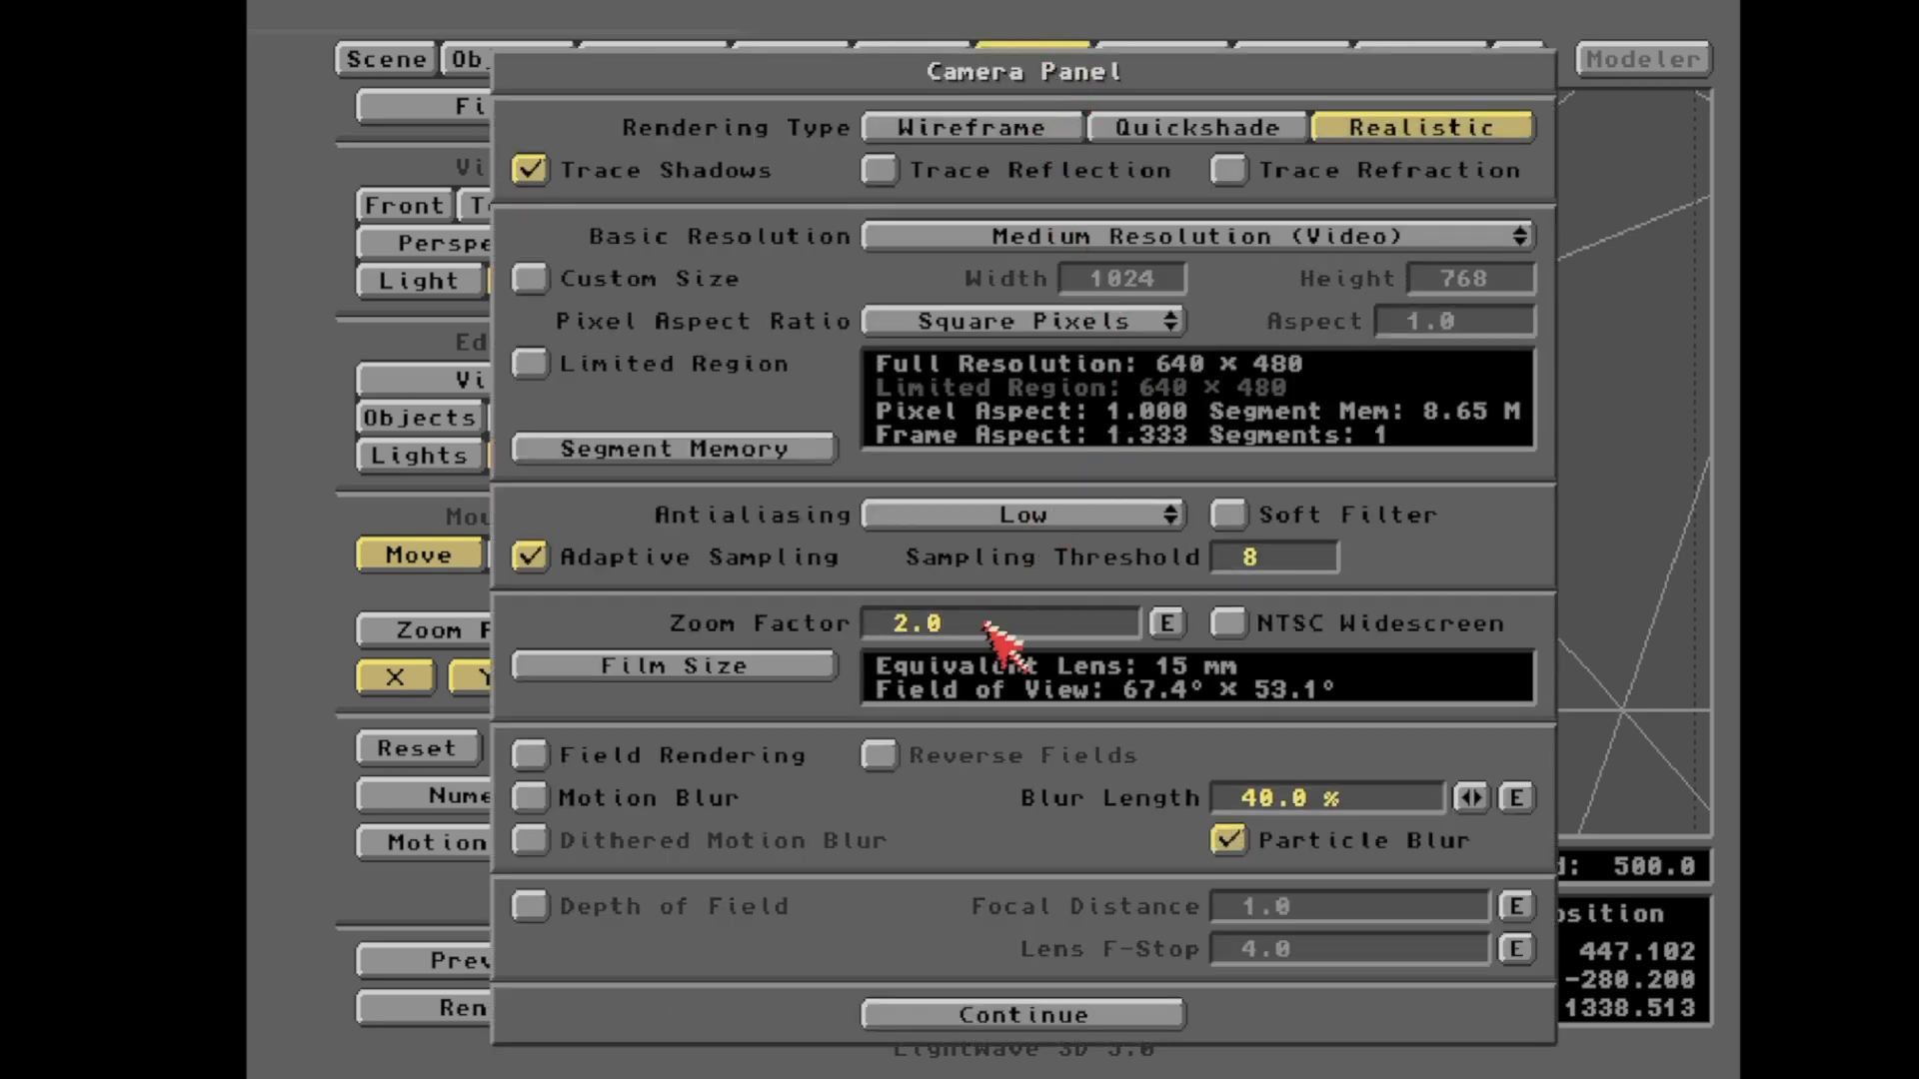
left_click(1046, 619)
key("BackSpace")
key("BackSpace")
key("BackSpace")
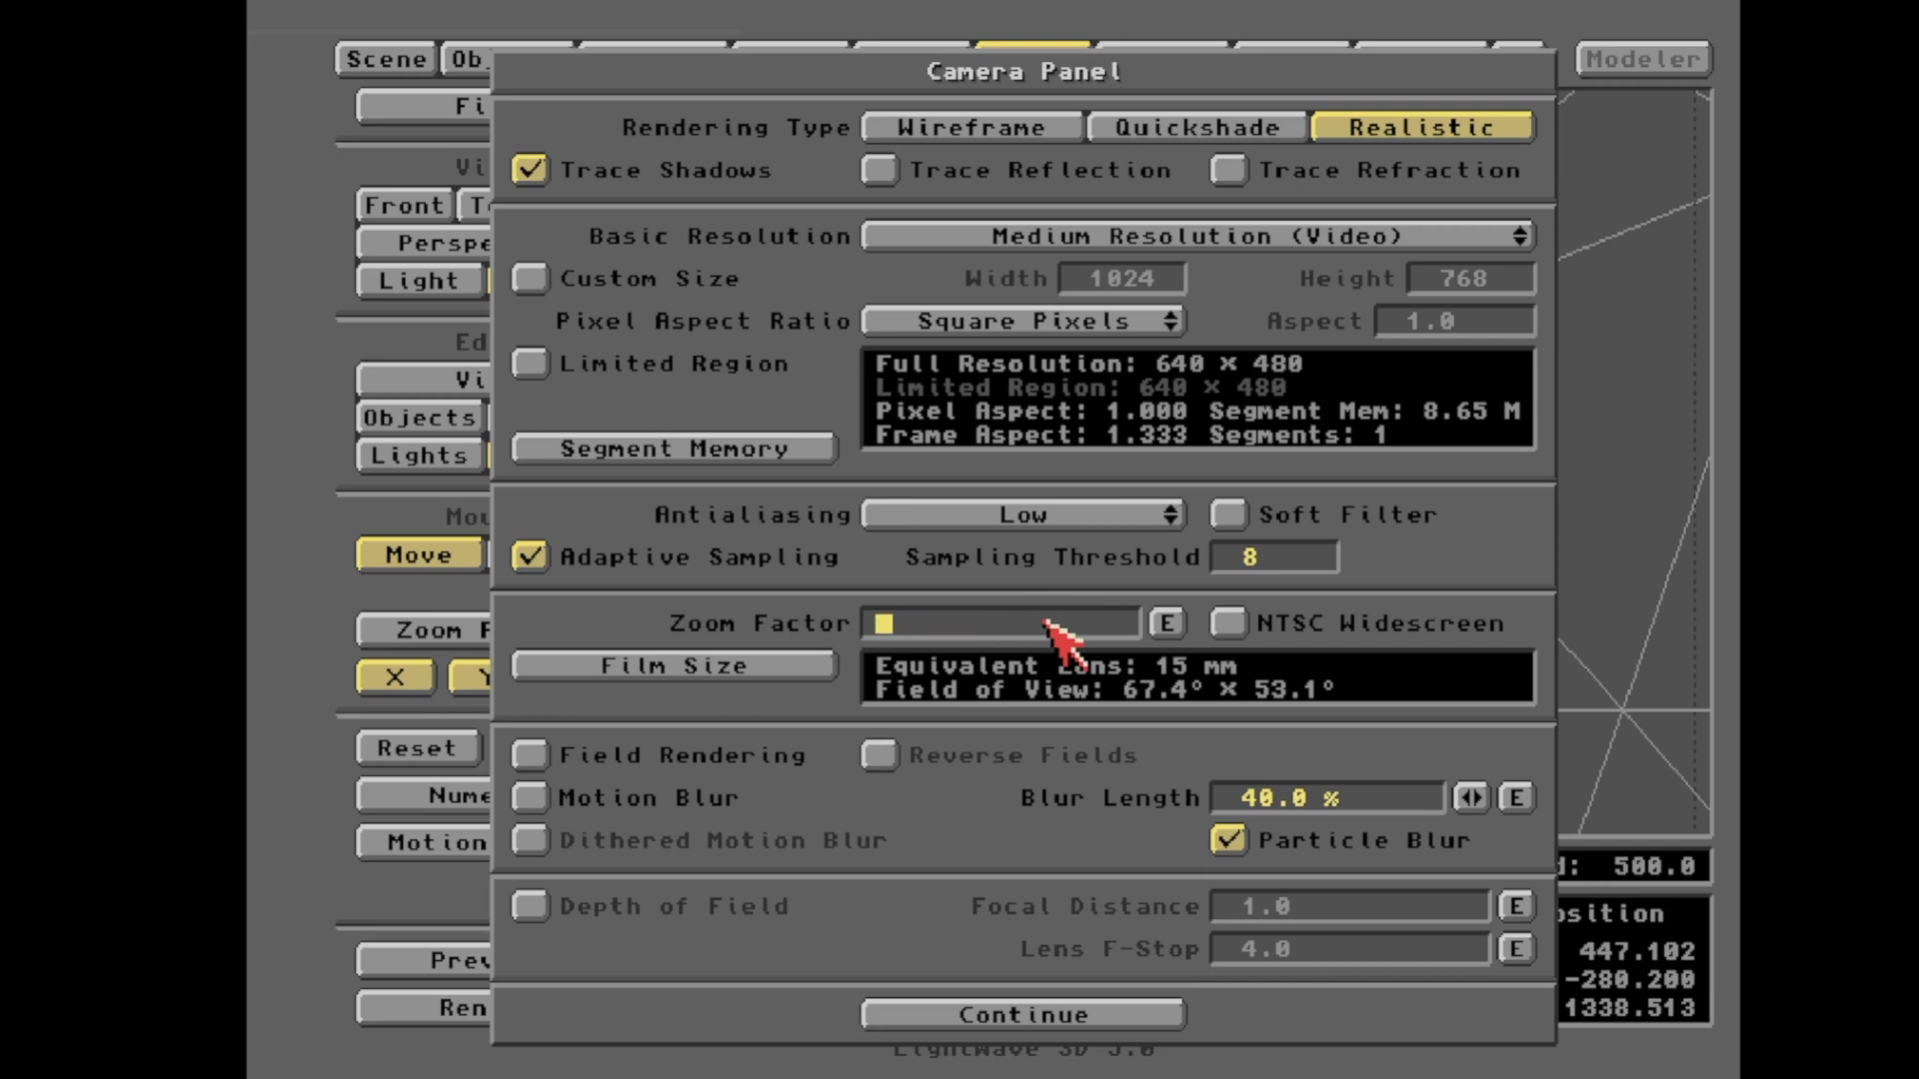
type("10")
key("Return")
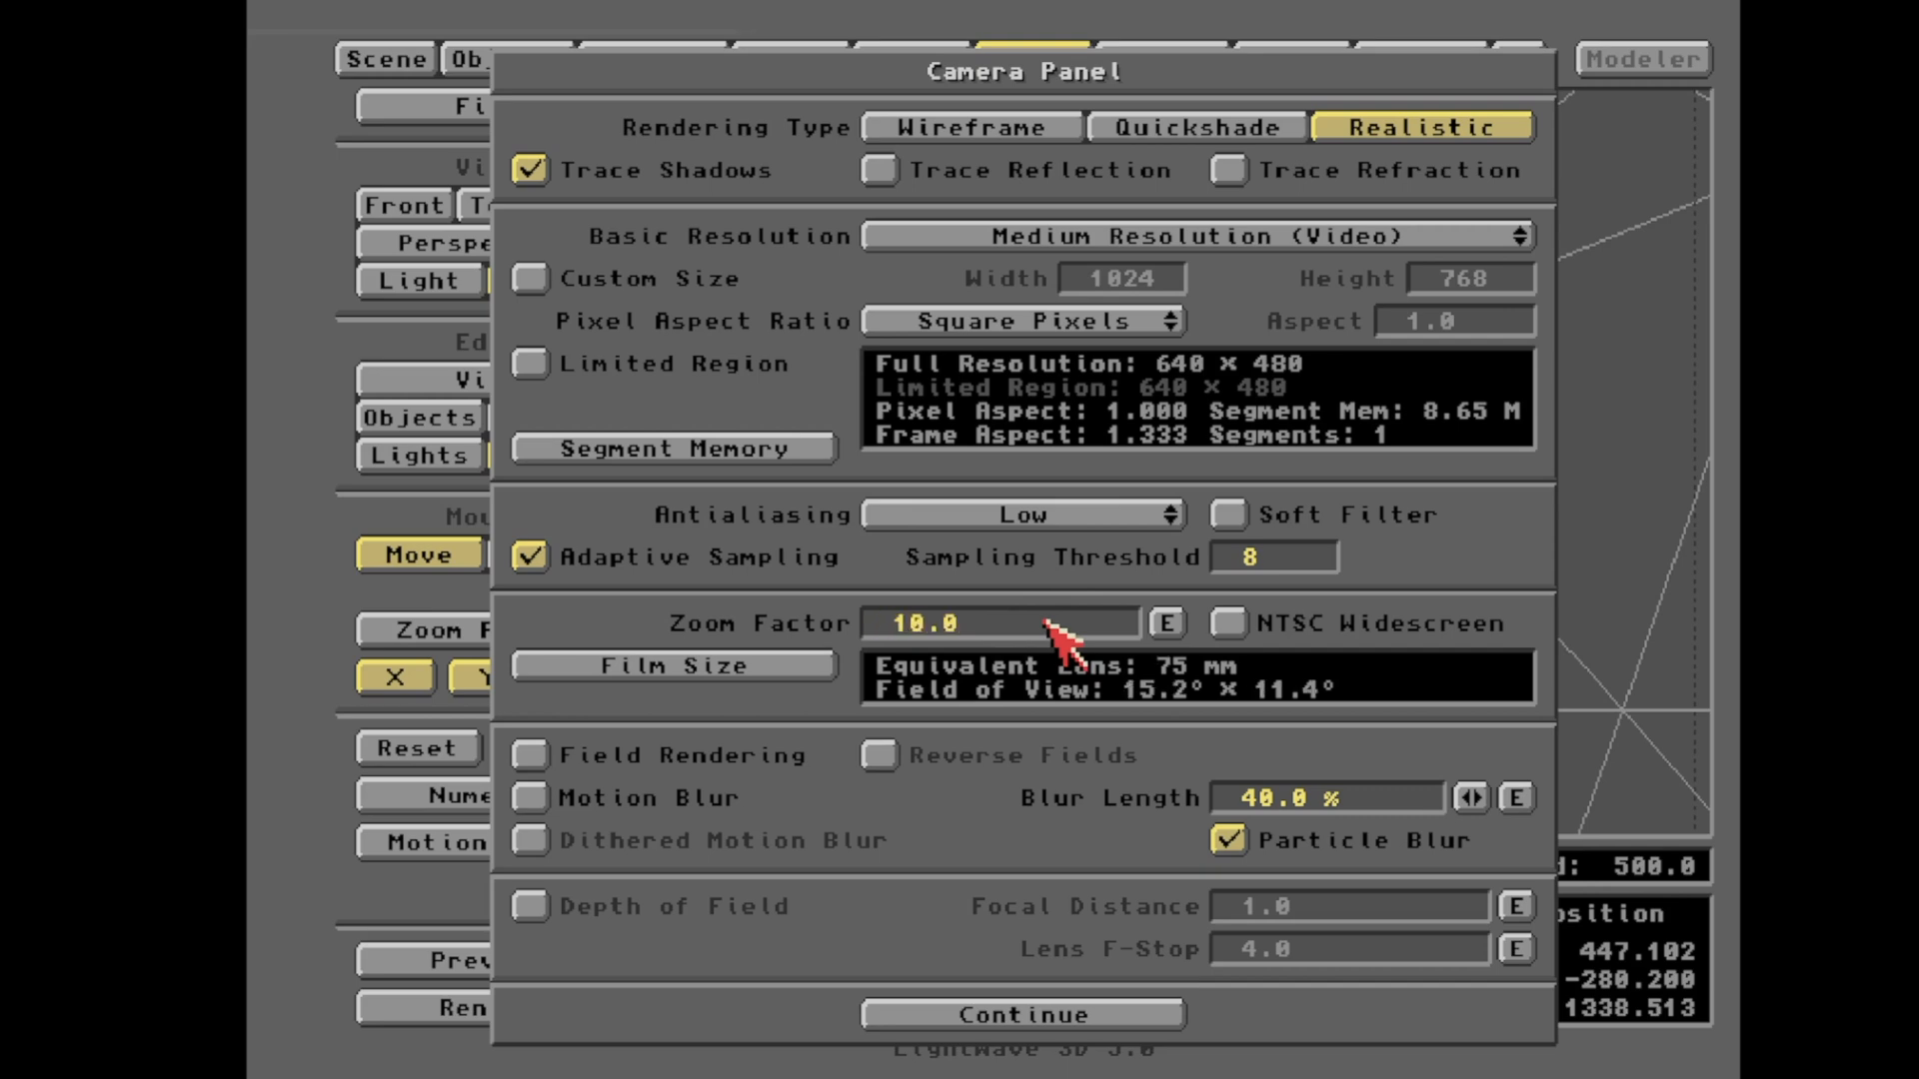
left_click(1077, 1015)
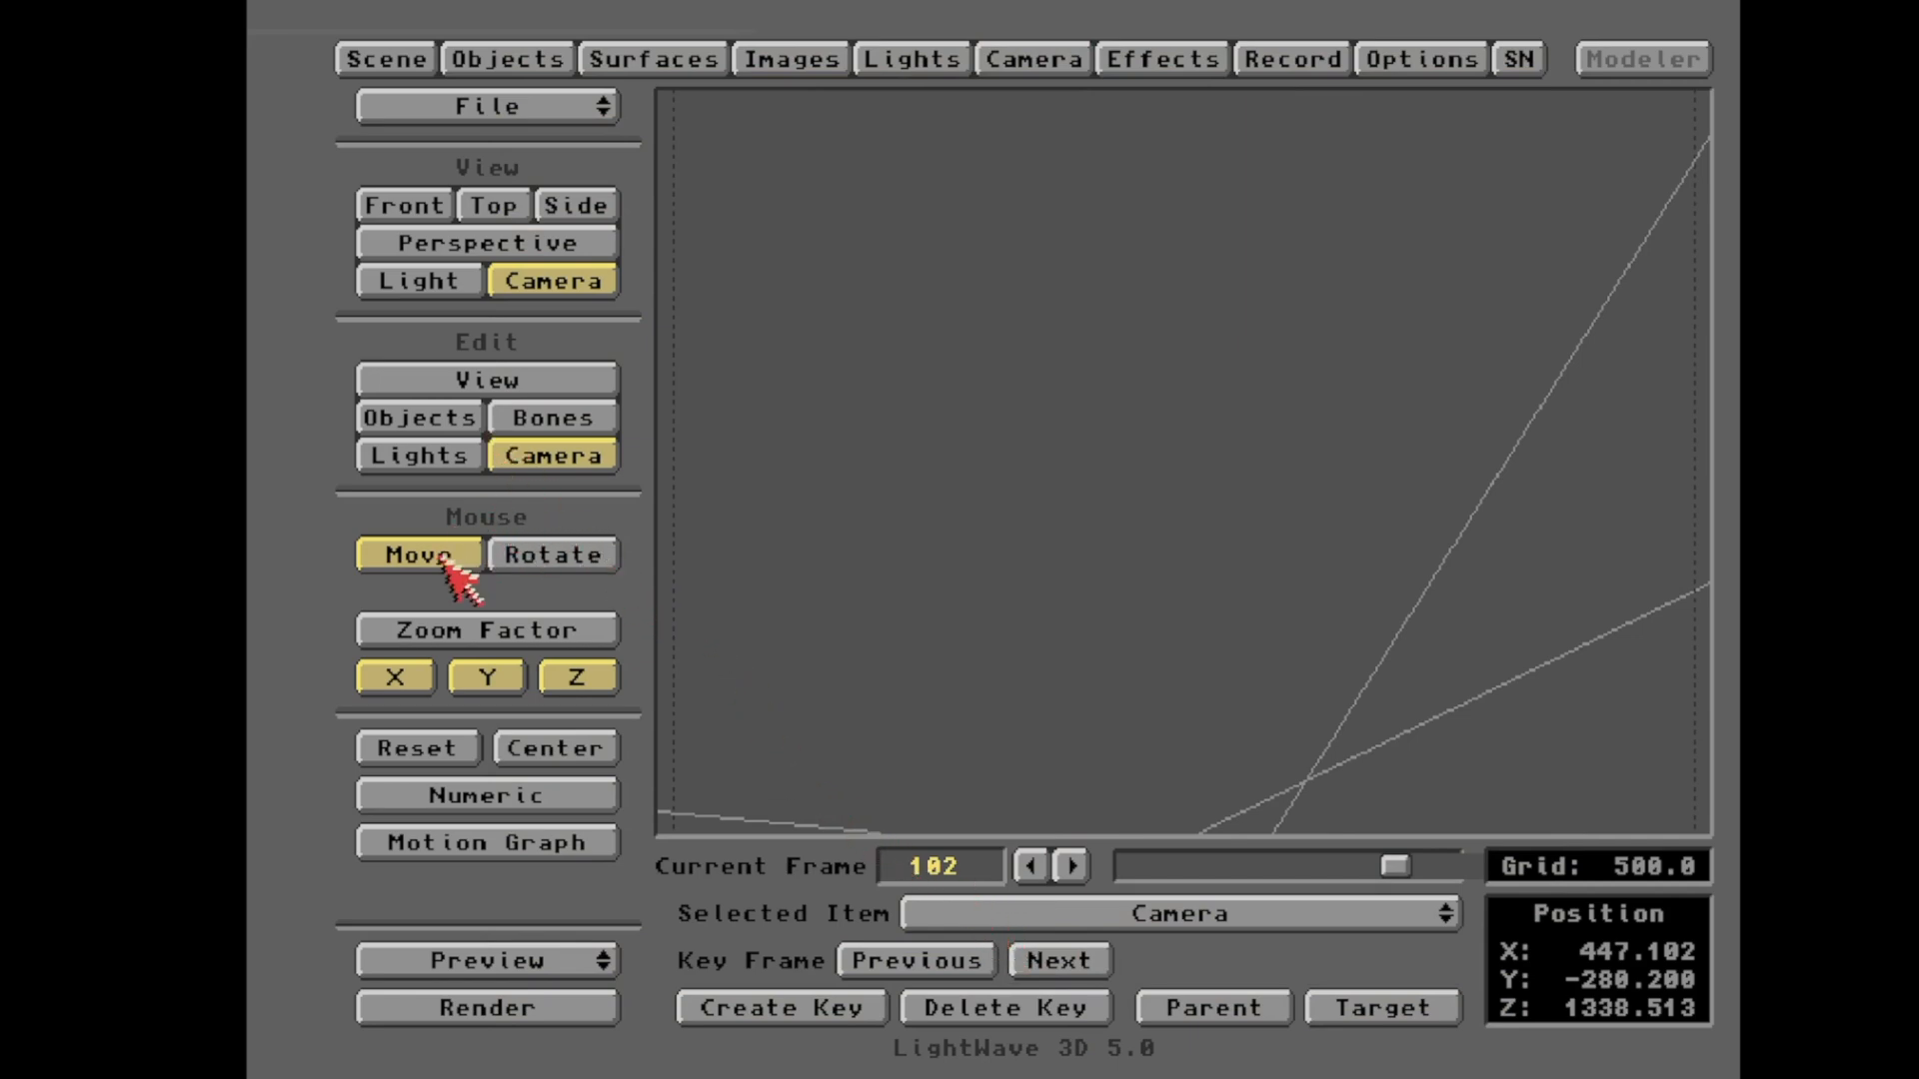
- Move the camera back and rotate it to heading about -163.9° and pitch about -13.9° to frame the ship, keying it at frame 102
left_click_drag(962, 556, 928, 643)
right_click_drag(962, 547, 962, 580)
left_click_drag(961, 547, 970, 632)
right_click_drag(966, 547, 966, 571)
mouse_move(967, 545)
left_mouse_down()
mouse_move(951, 341)
mouse_move(977, 556)
left_mouse_up()
left_click(592, 549)
left_click_drag(826, 532, 746, 532)
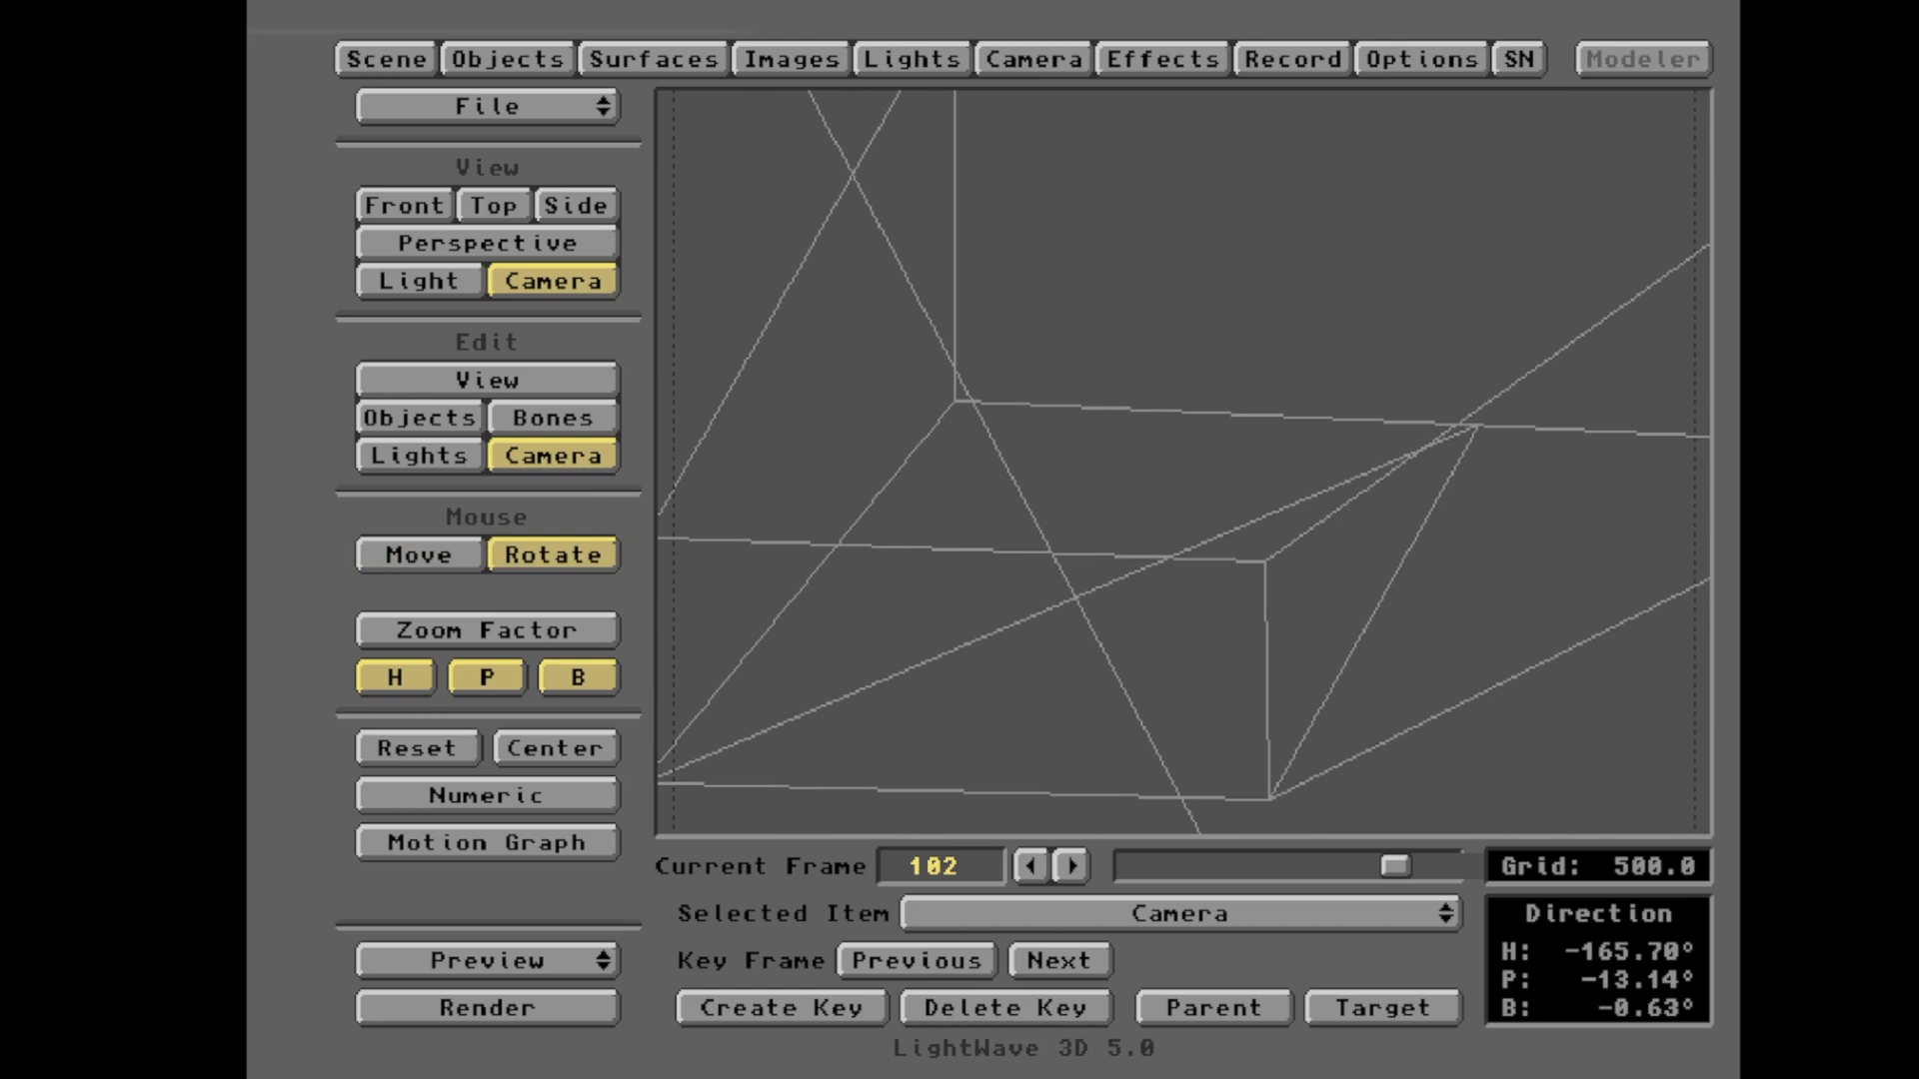
left_click_drag(880, 479, 904, 469)
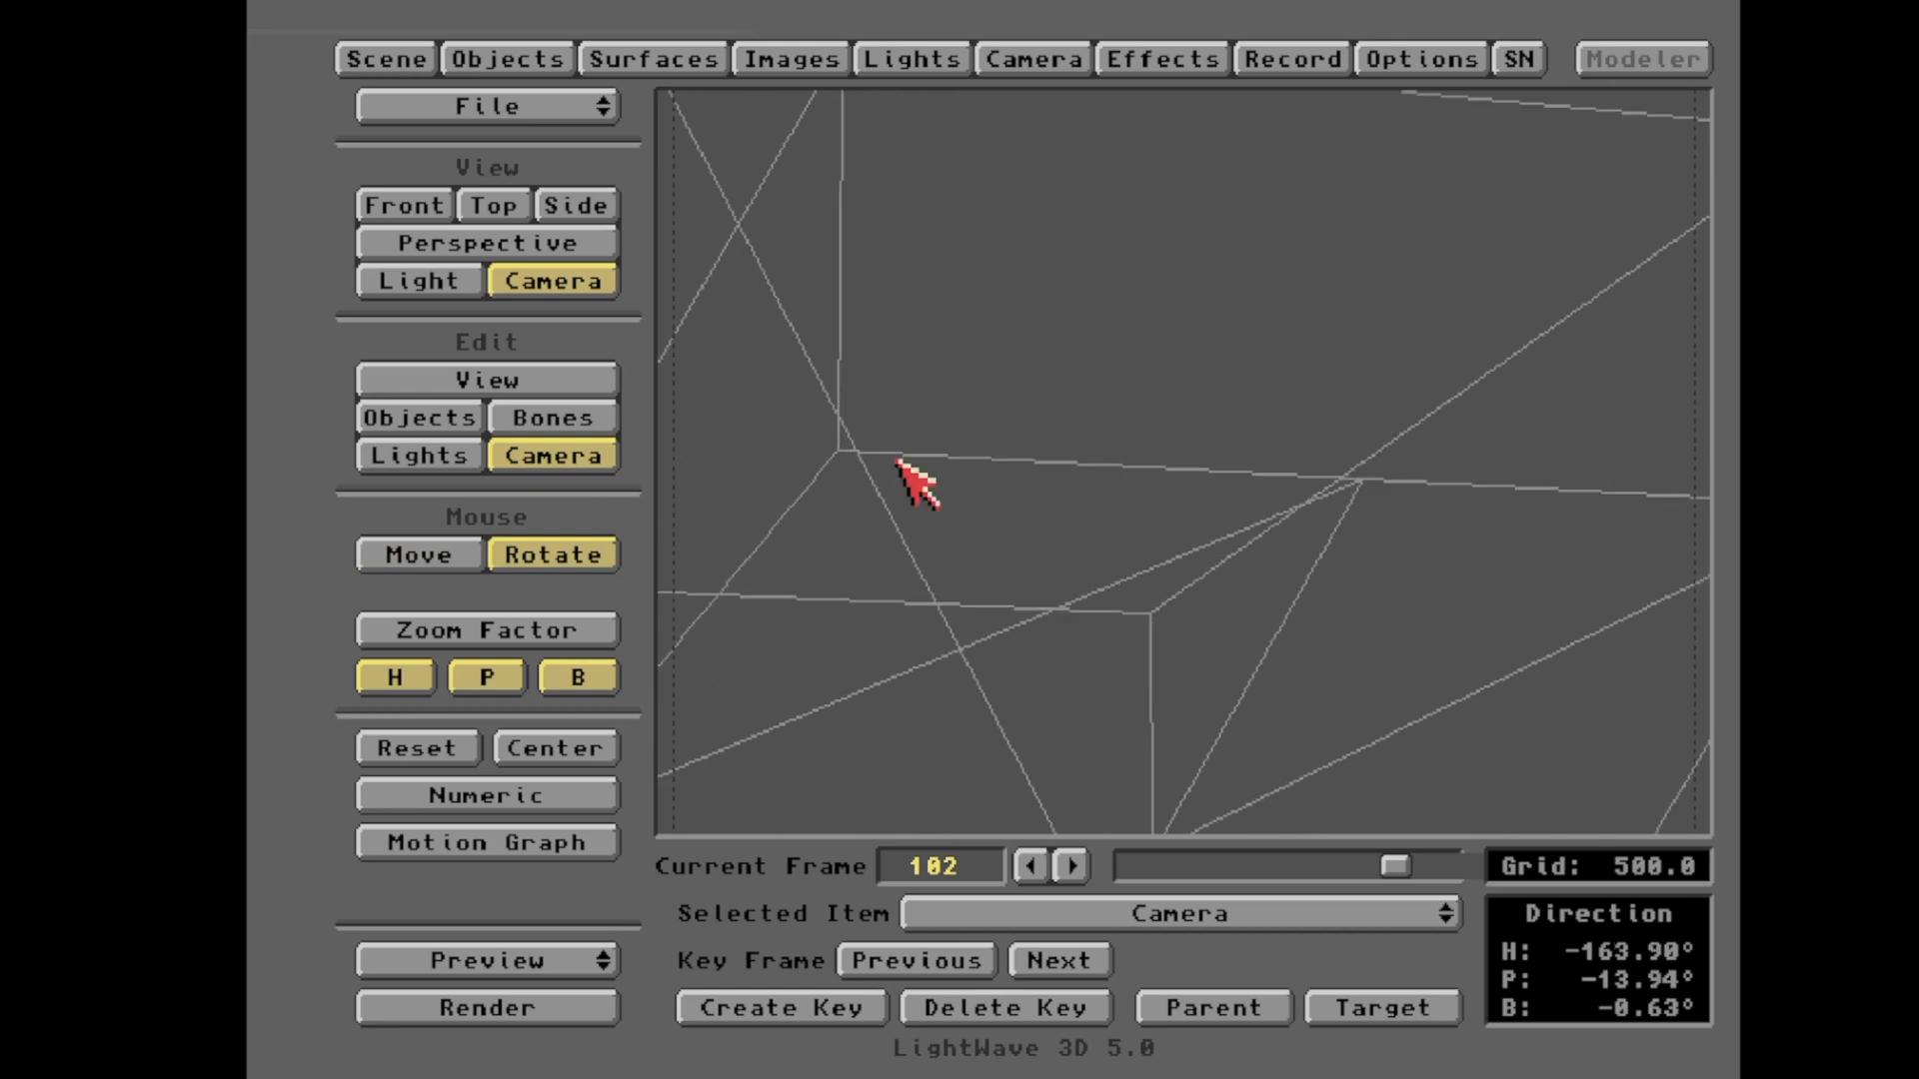
key("Return")
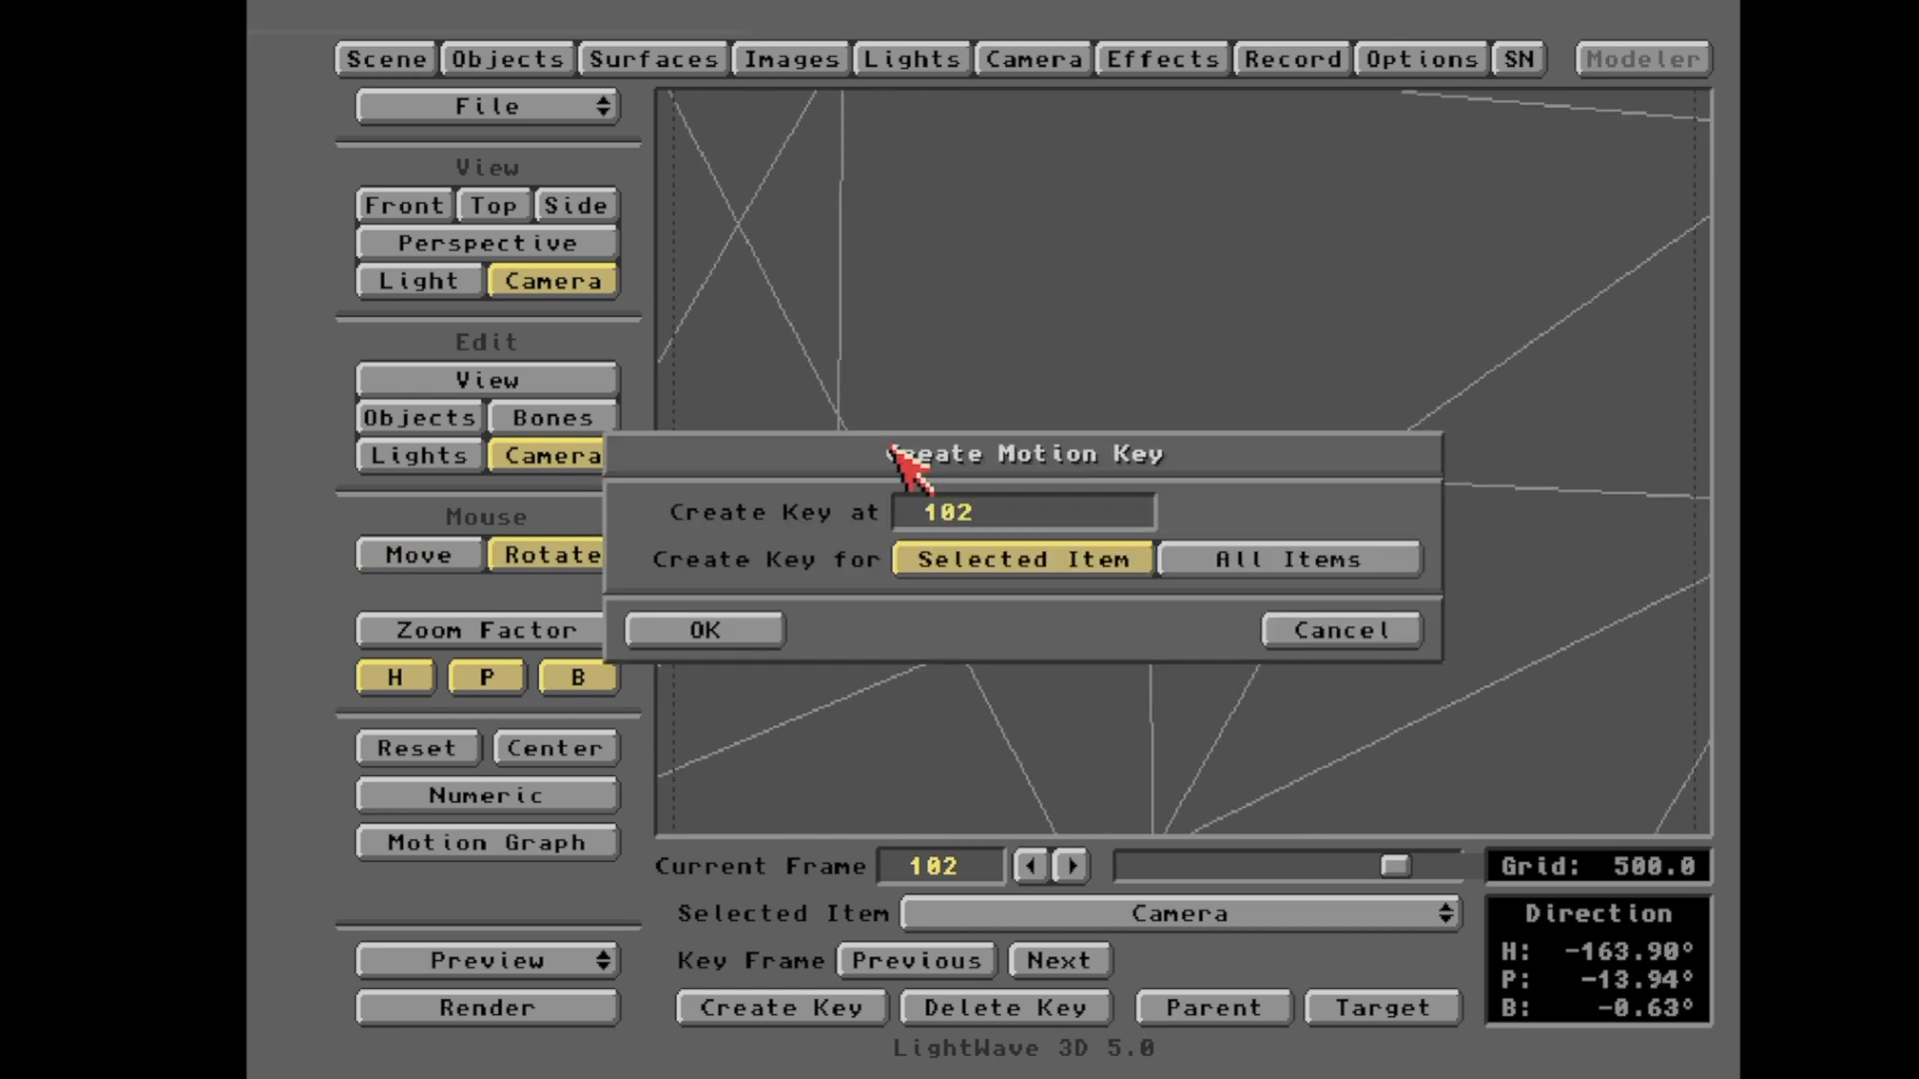
key("Return")
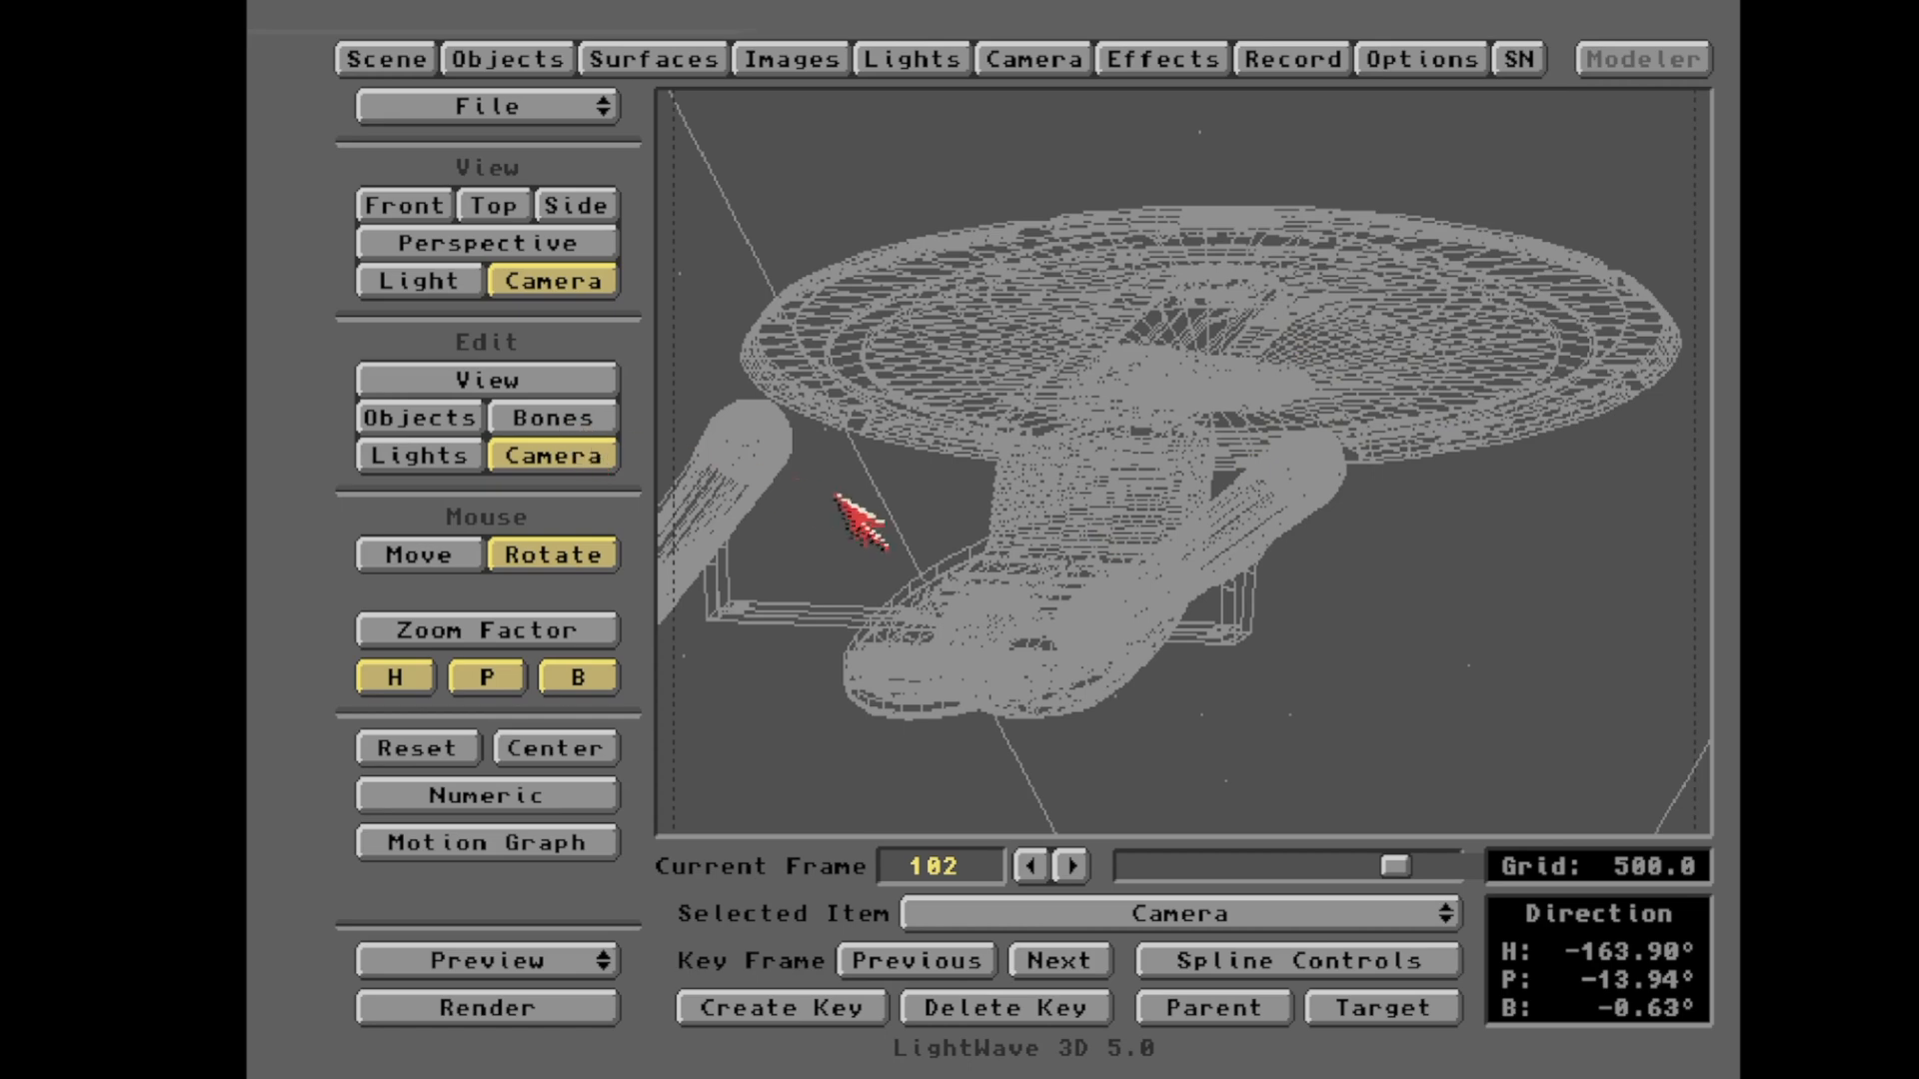
- Reposition the camera to about X 529, Y -30, Z 2419 and rotate it to heading about -168.5° and pitch about -3.7°
left_click(418, 555)
right_click_drag(909, 634, 909, 475)
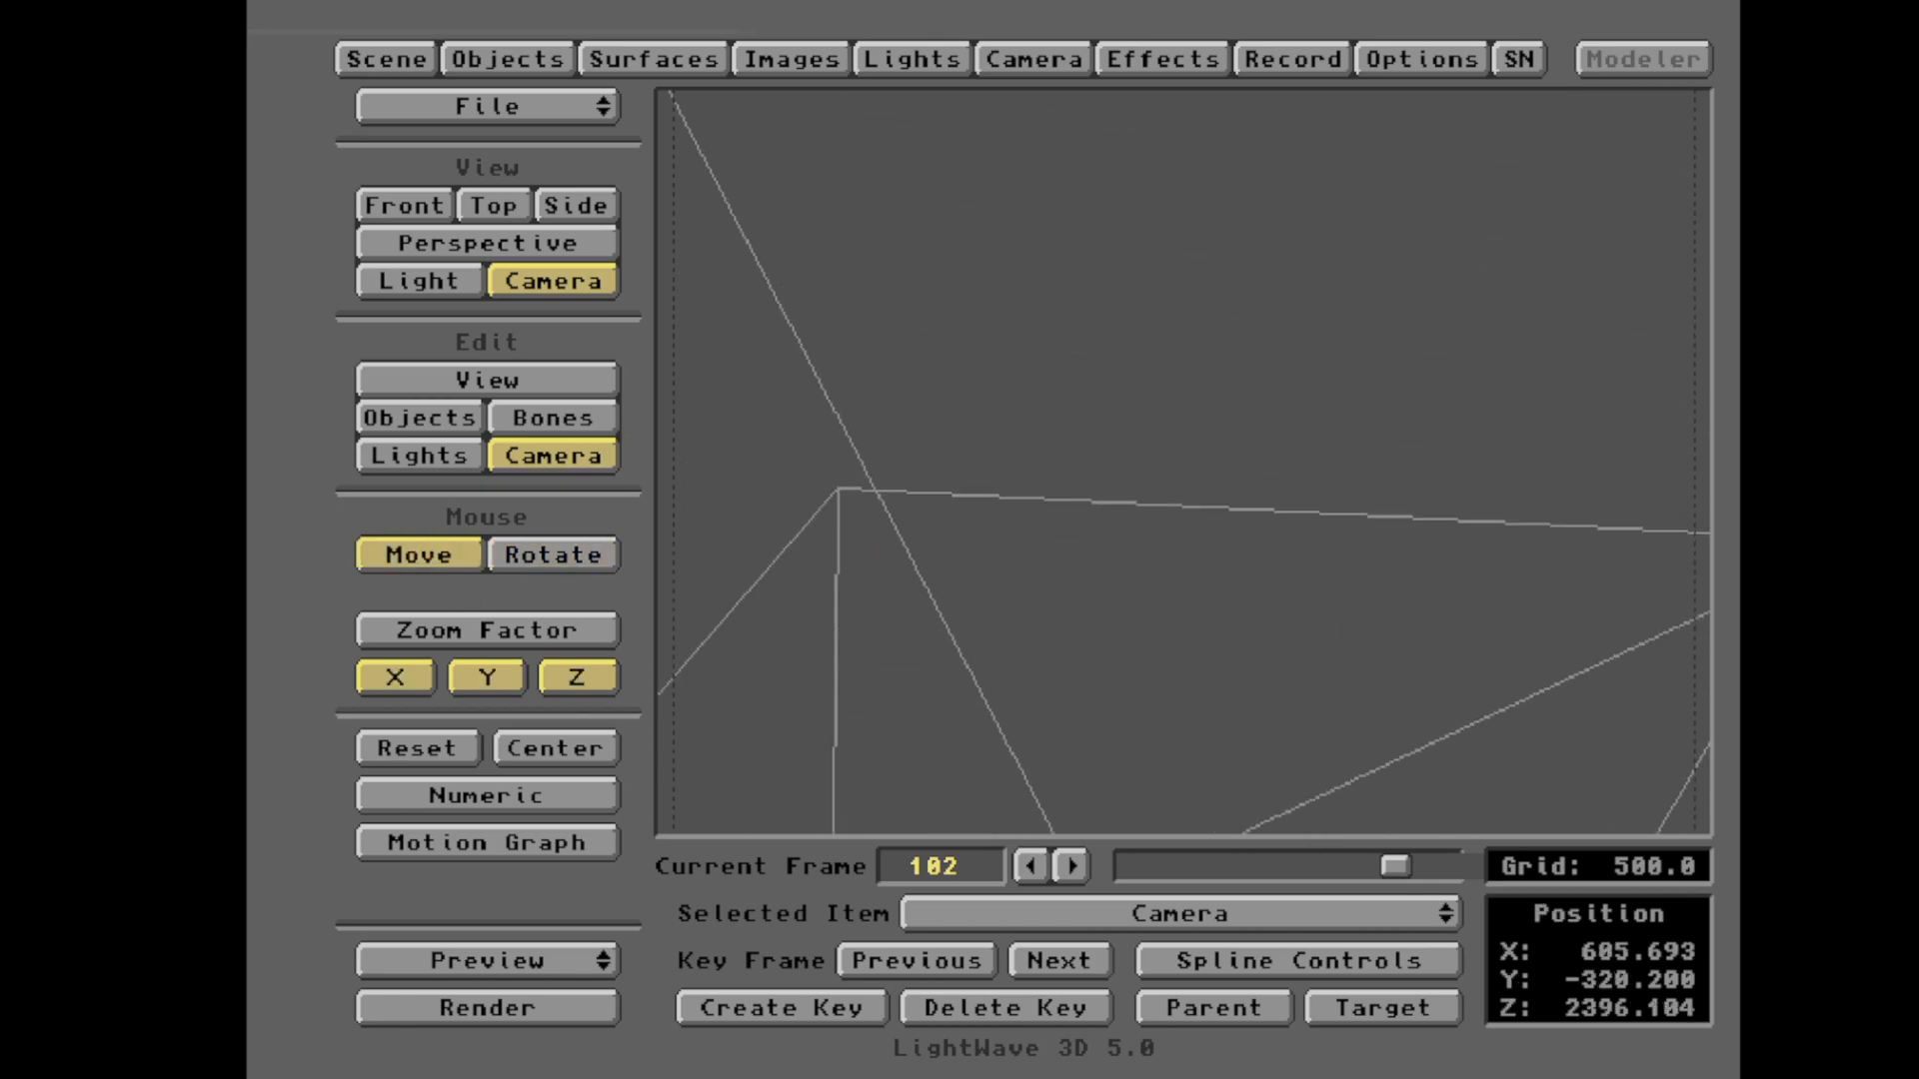
left_click(553, 554)
left_click_drag(813, 535, 780, 380)
left_click(394, 552)
right_click_drag(851, 489, 897, 488)
mouse_move(898, 488)
left_mouse_down()
mouse_move(928, 489)
mouse_move(912, 506)
left_mouse_up()
mouse_move(912, 506)
right_mouse_down()
mouse_move(913, 464)
mouse_move(912, 492)
right_mouse_up()
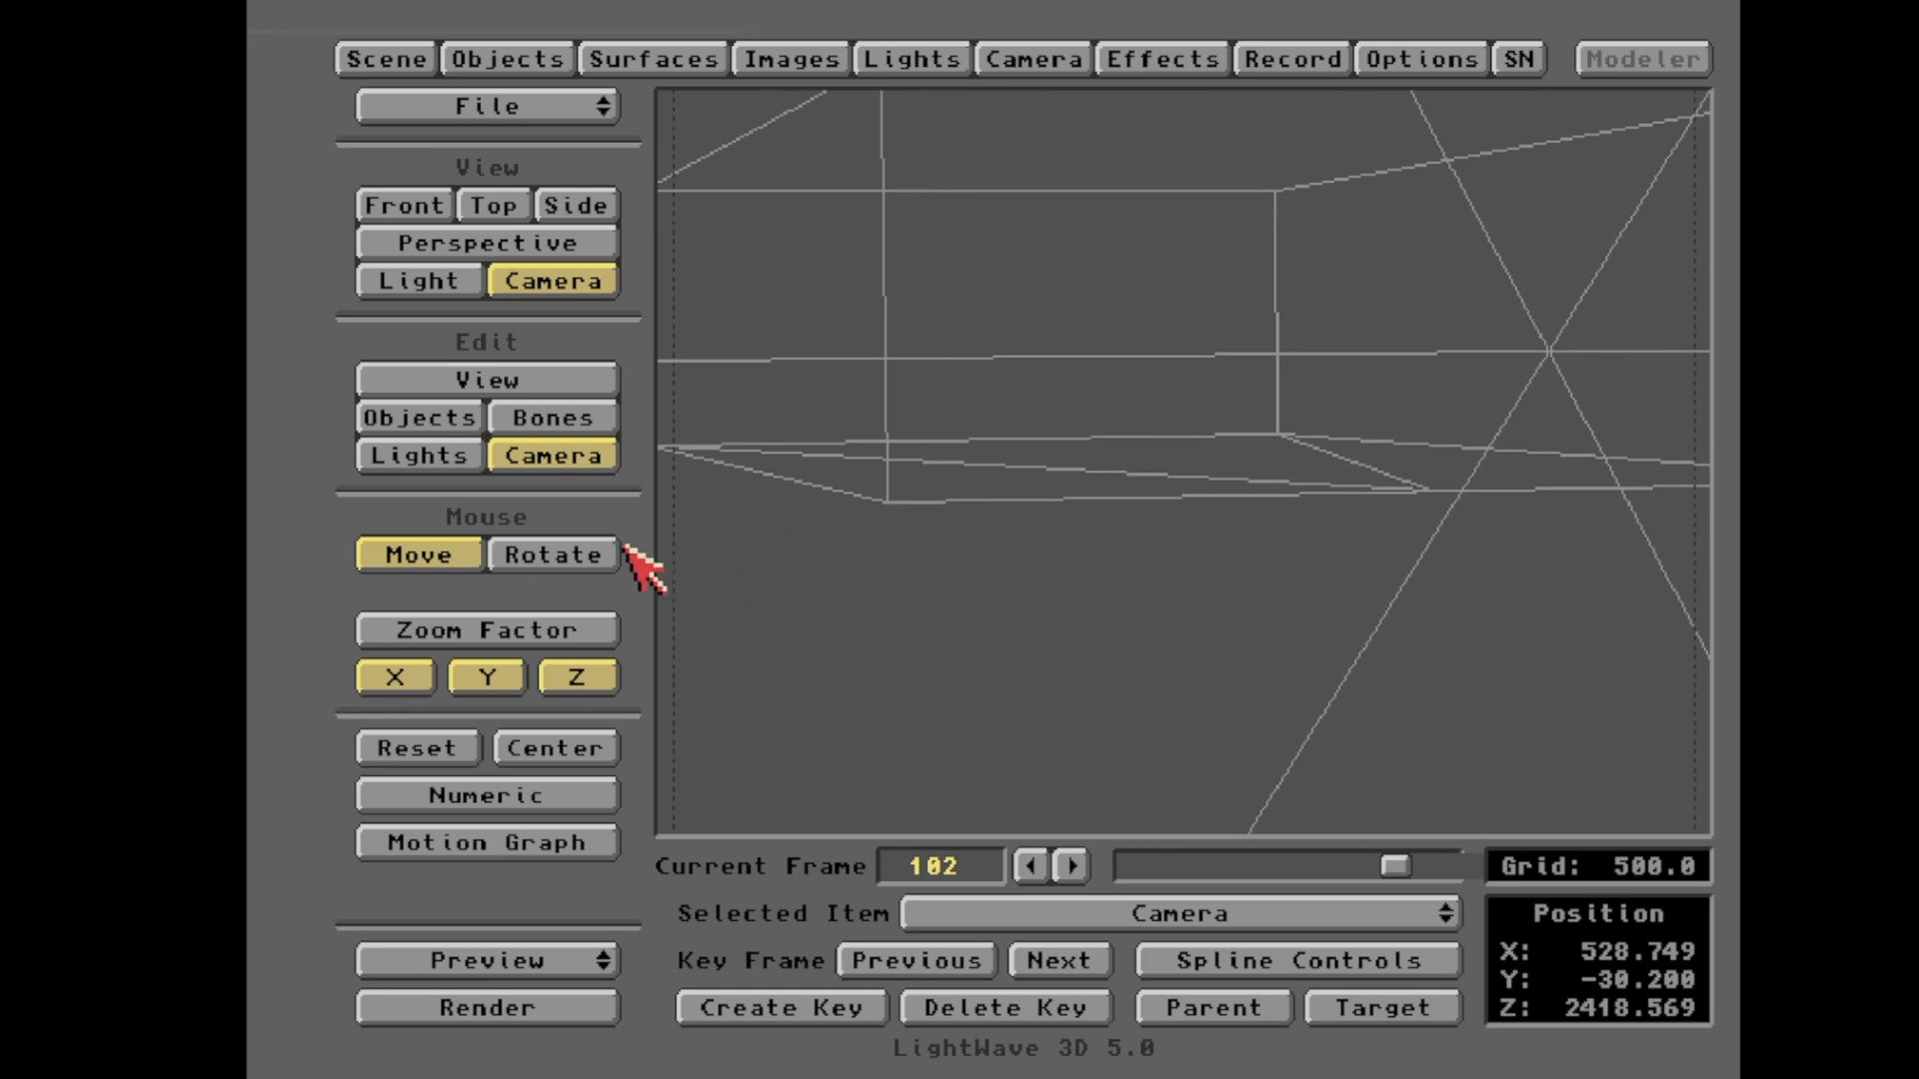
left_click(553, 554)
left_click_drag(870, 549, 855, 694)
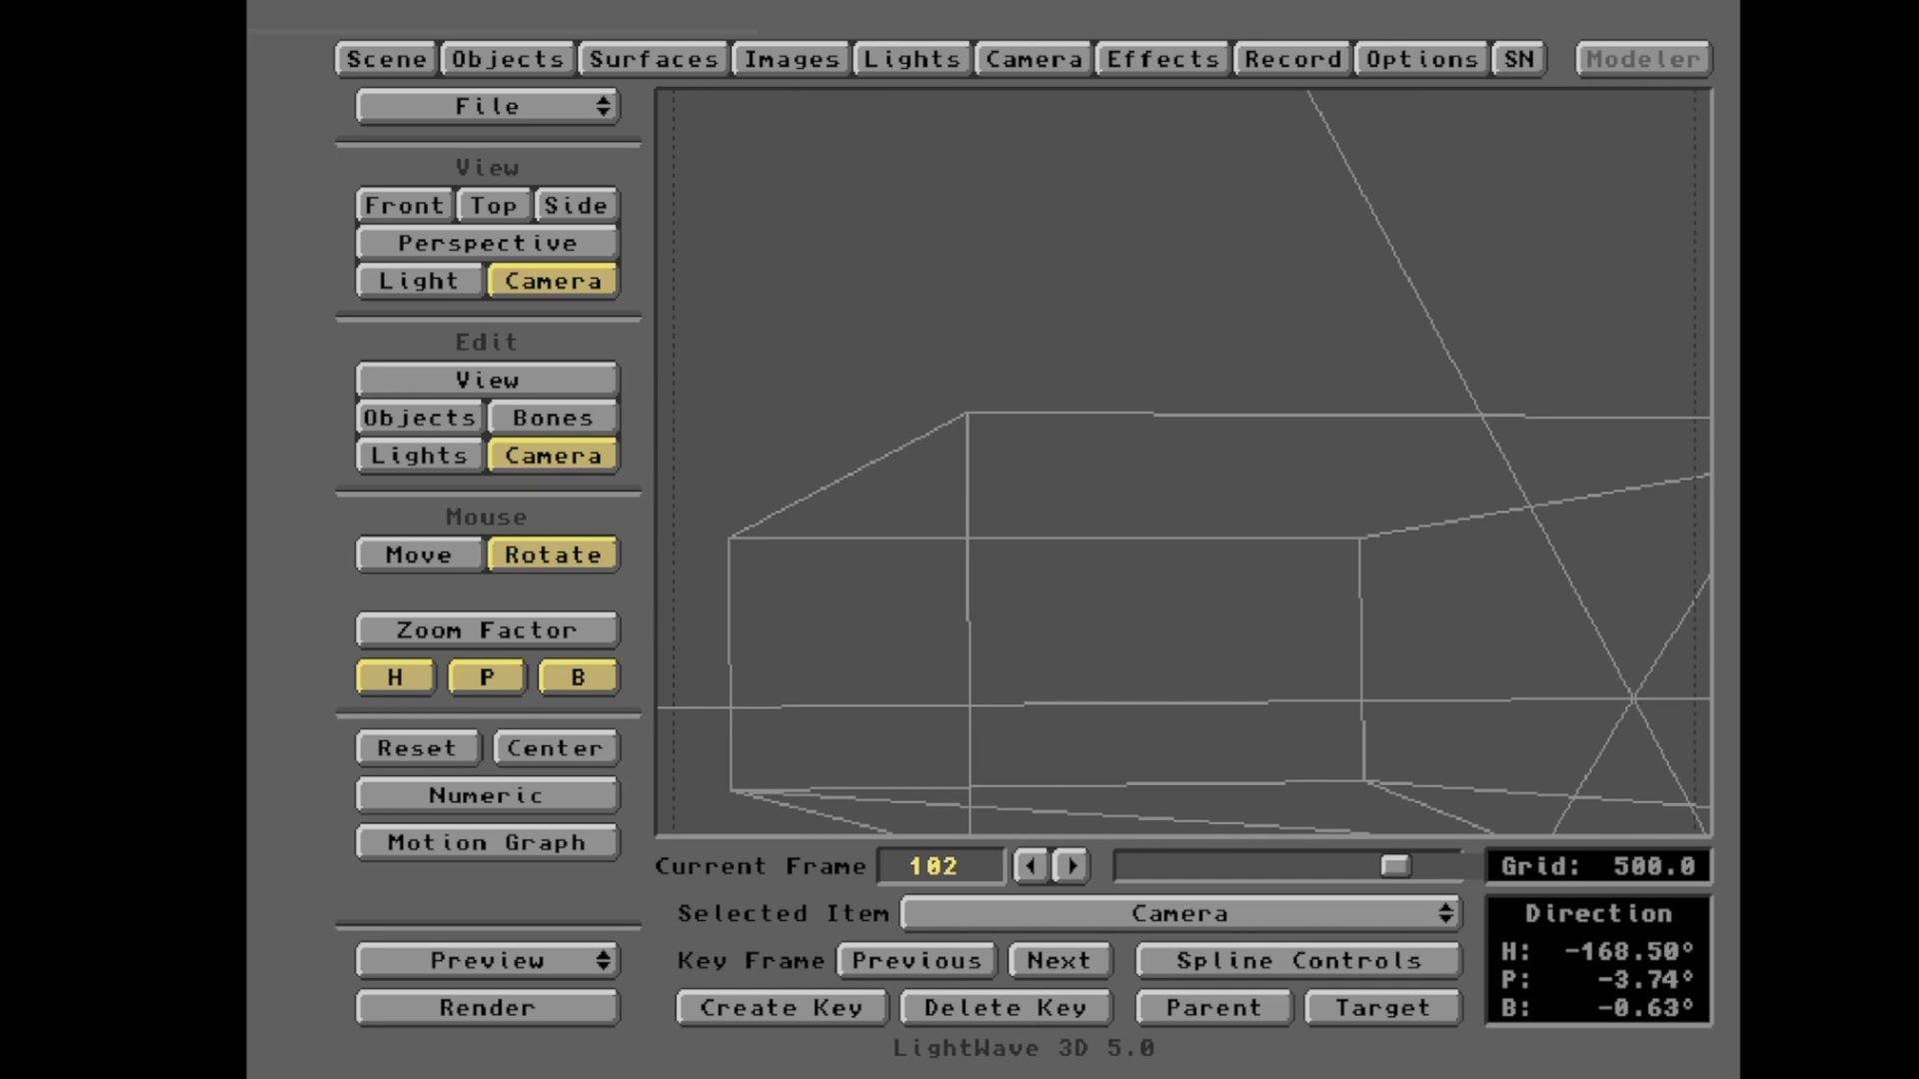
- Fine-tune the camera's position and rotate it to heading about -168.9° and pitch about -4.7° so the whole ship is framed
left_click(462, 552)
right_click_drag(957, 486, 954, 580)
mouse_move(957, 486)
left_mouse_down()
mouse_move(939, 505)
mouse_move(958, 487)
left_mouse_up()
right_click_drag(964, 482, 976, 530)
left_click_drag(984, 498, 912, 532)
left_click(553, 555)
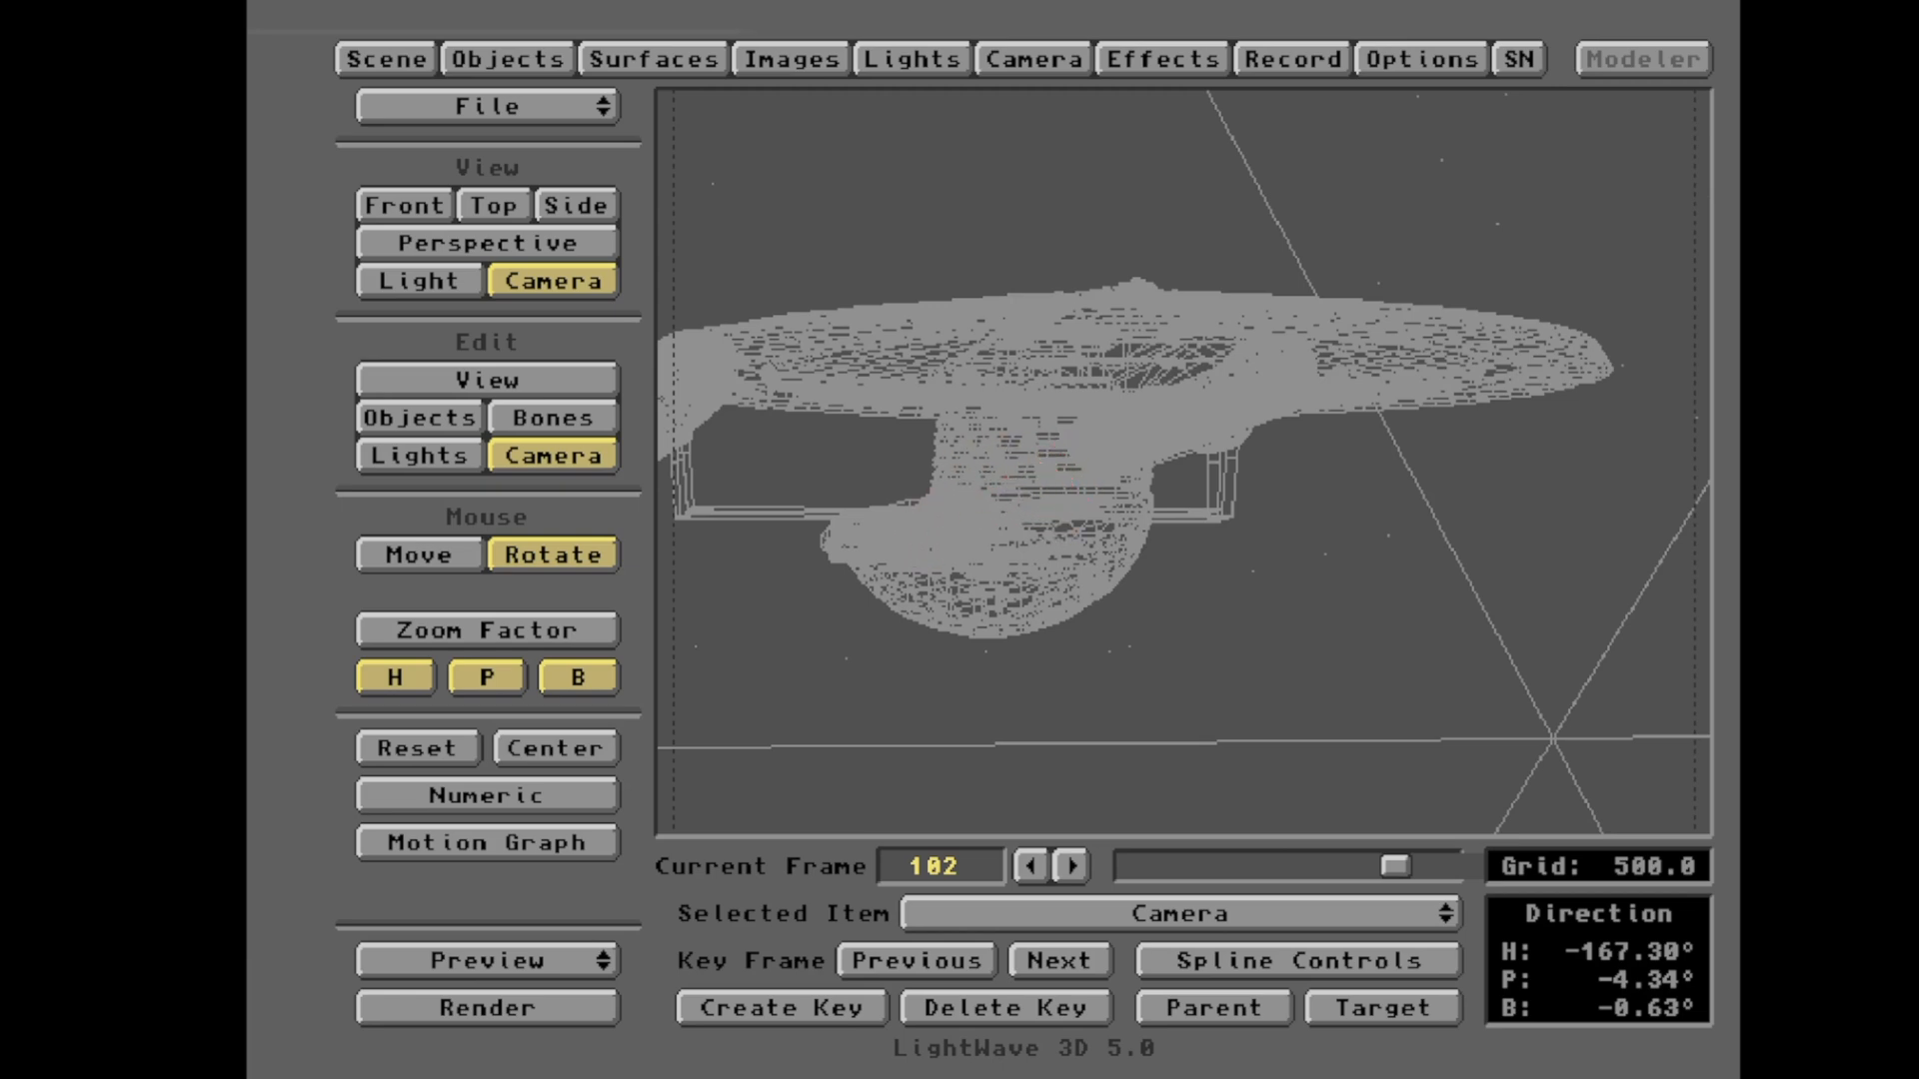
left_click_drag(1053, 500, 1041, 497)
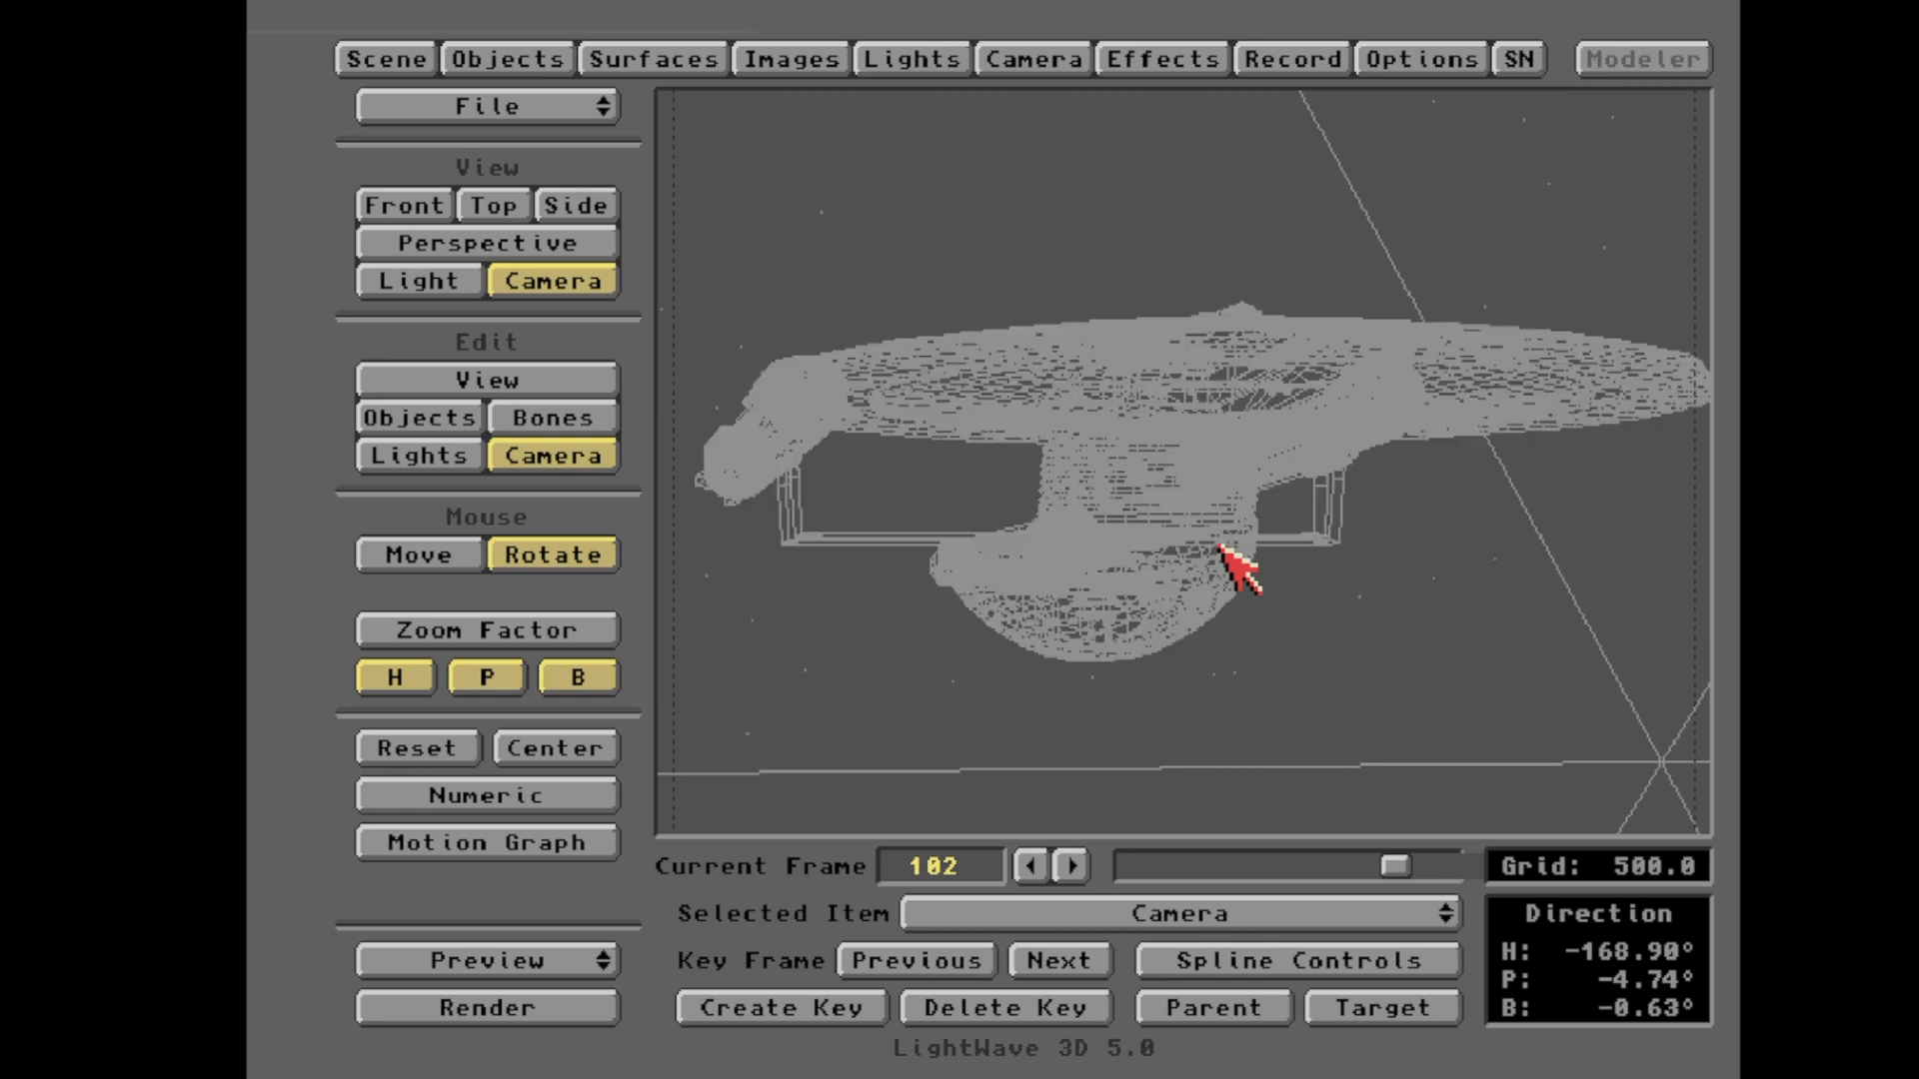
- Update the camera's motion key at frame 102 and test-render the frame
key("Return")
key("Return")
key("F9")
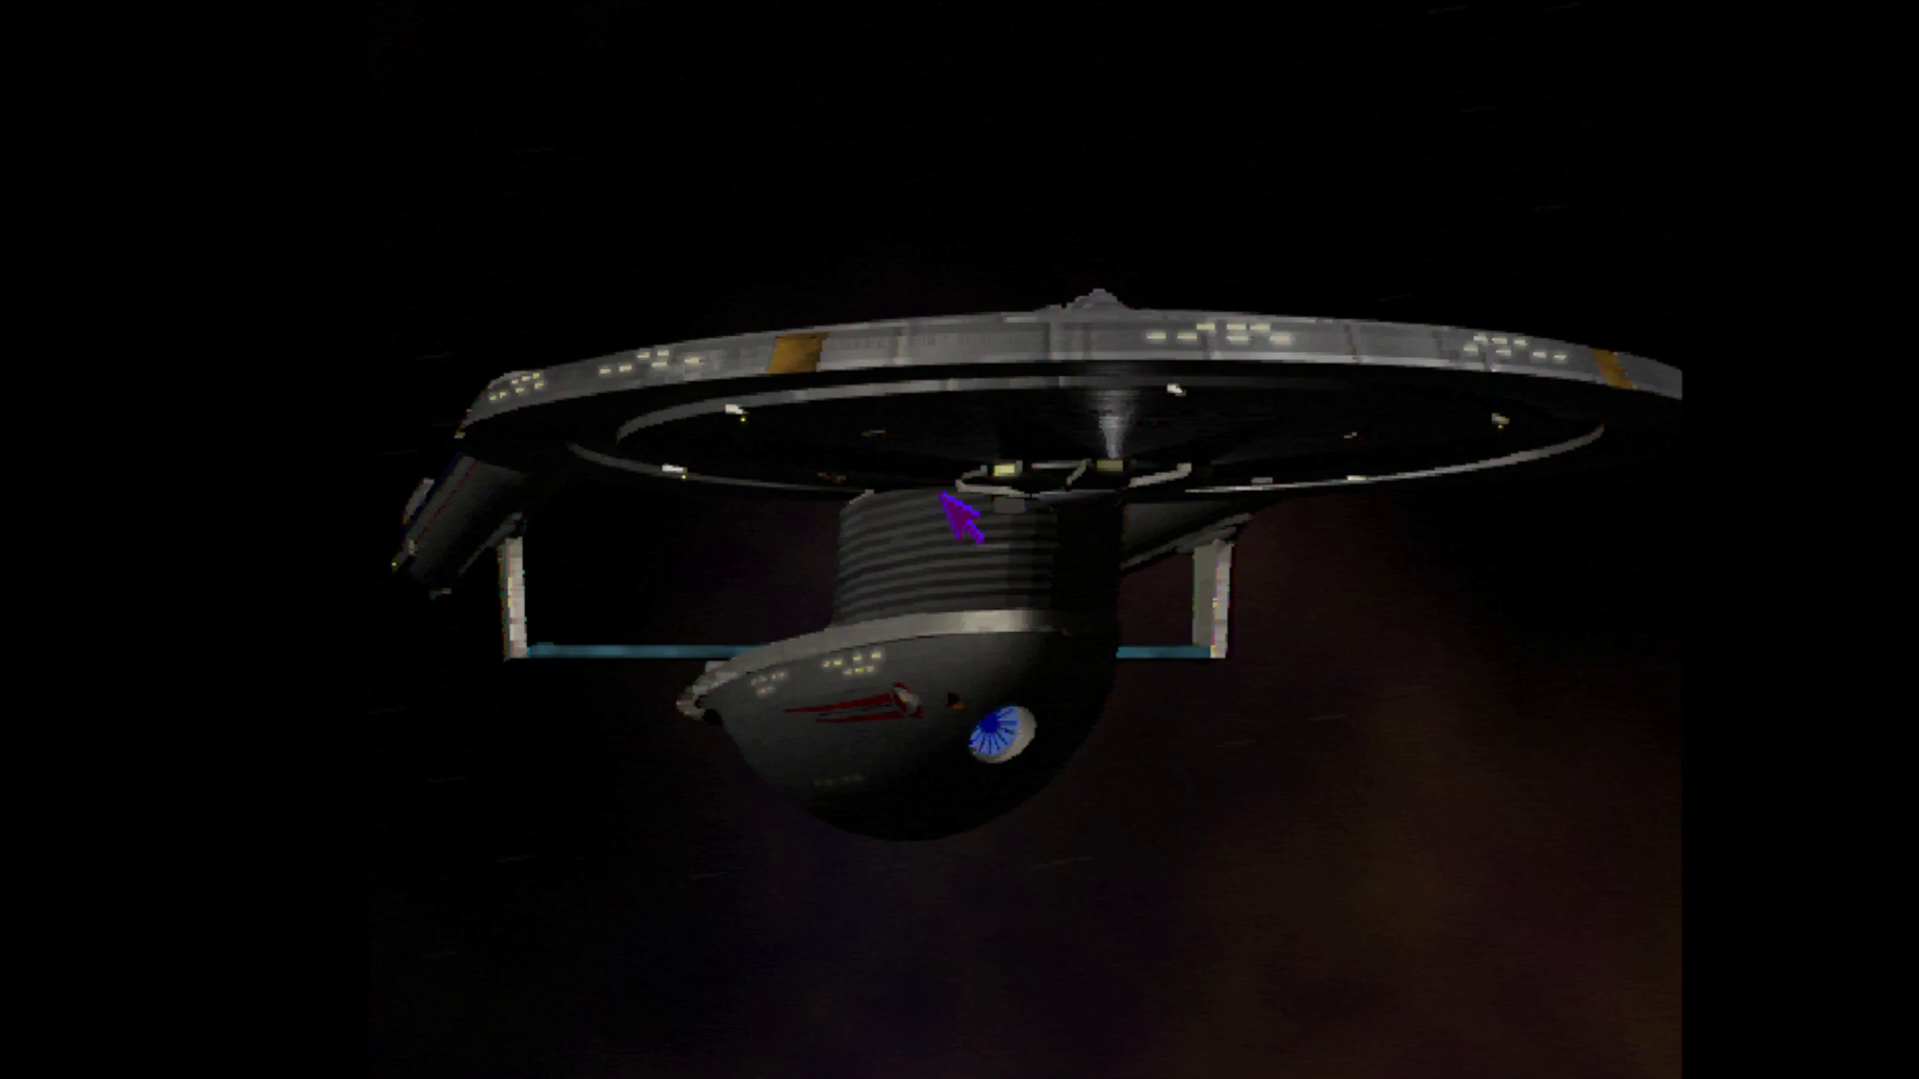
key("Escape")
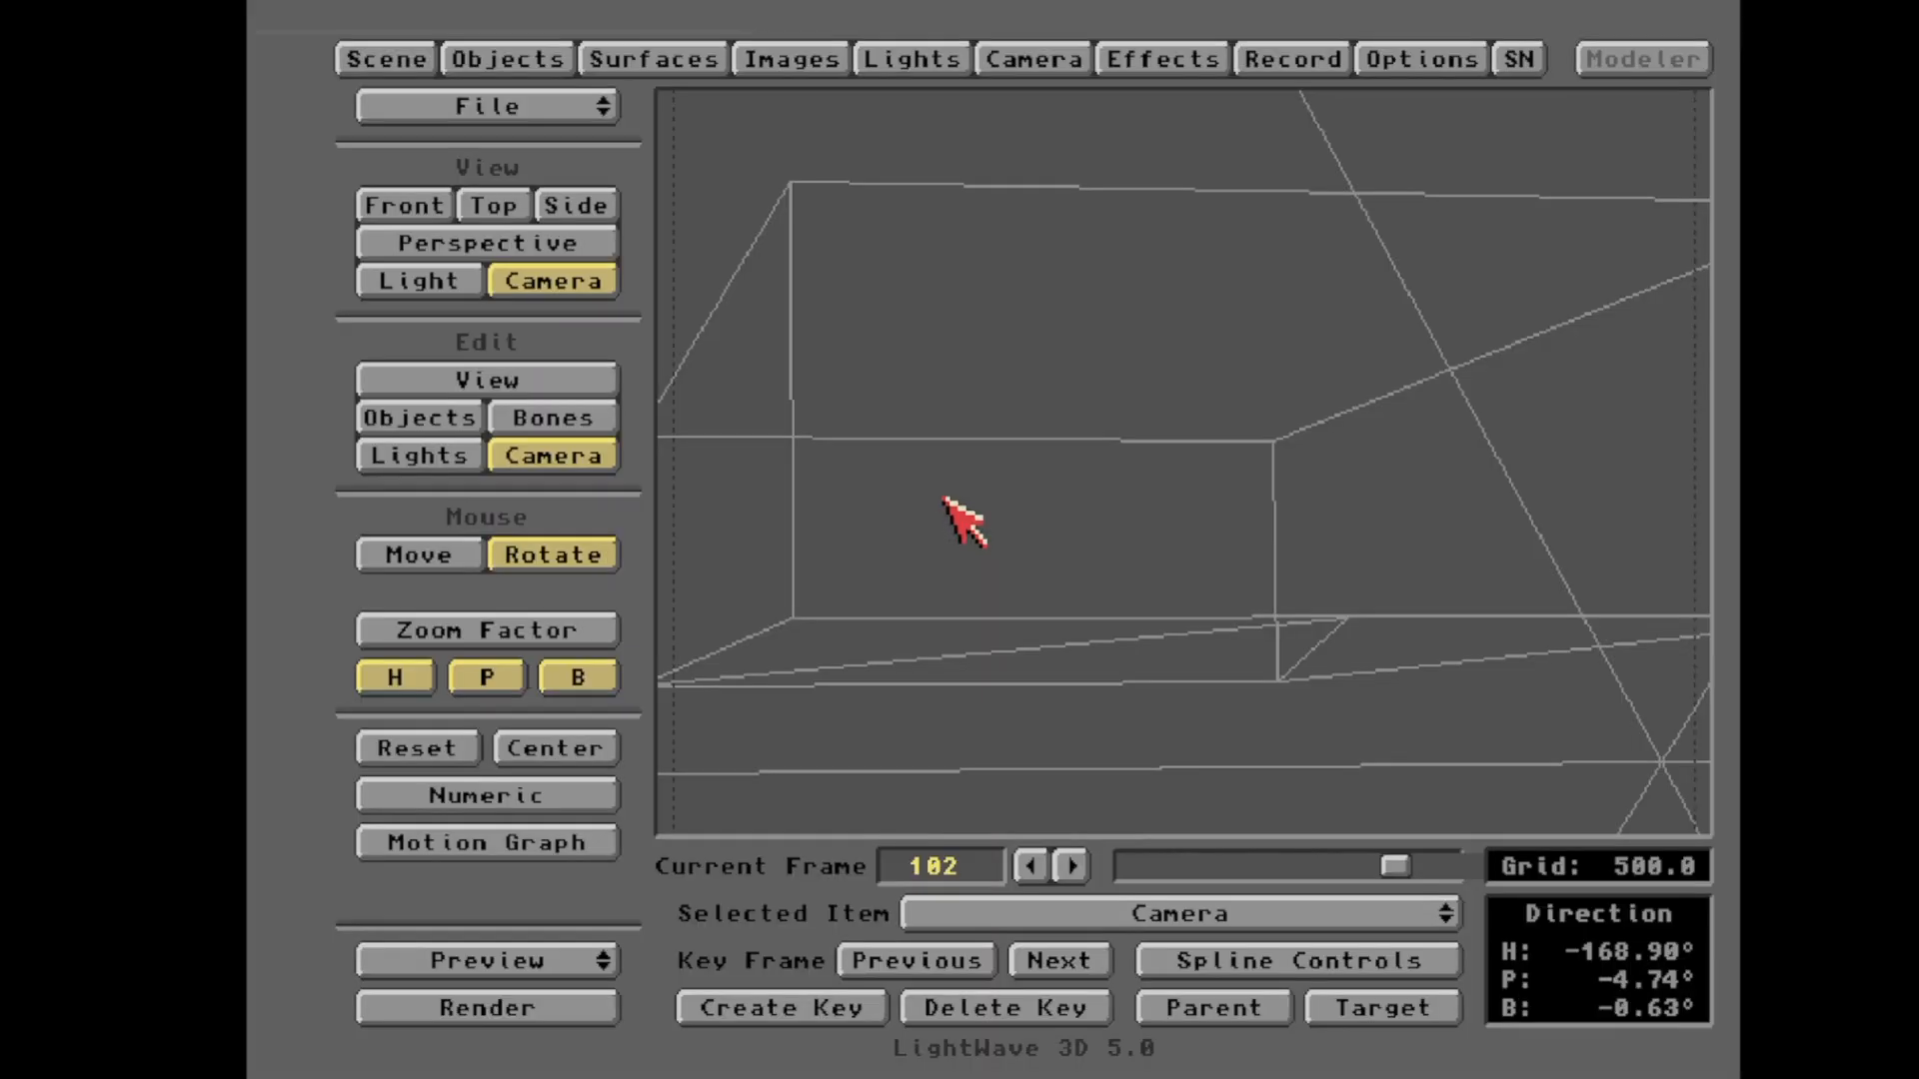
left_click(688, 60)
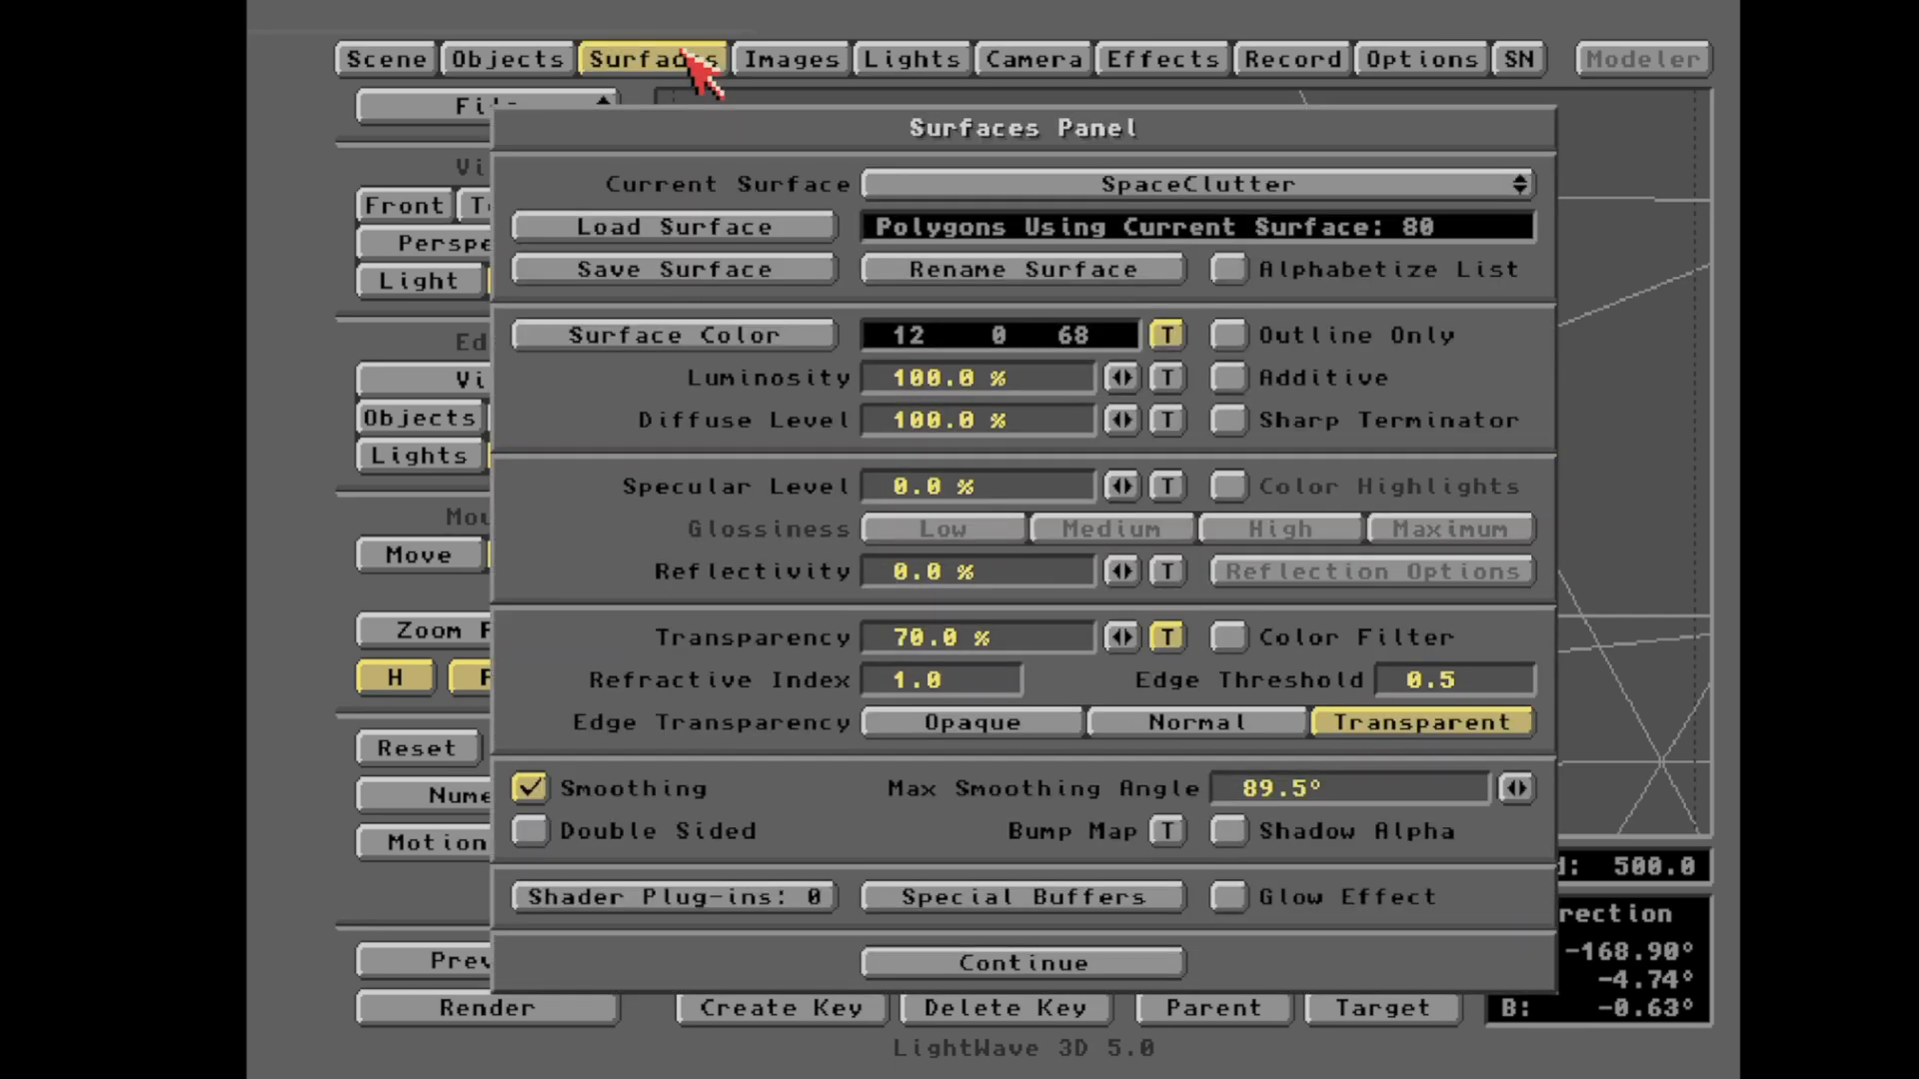
left_click(985, 968)
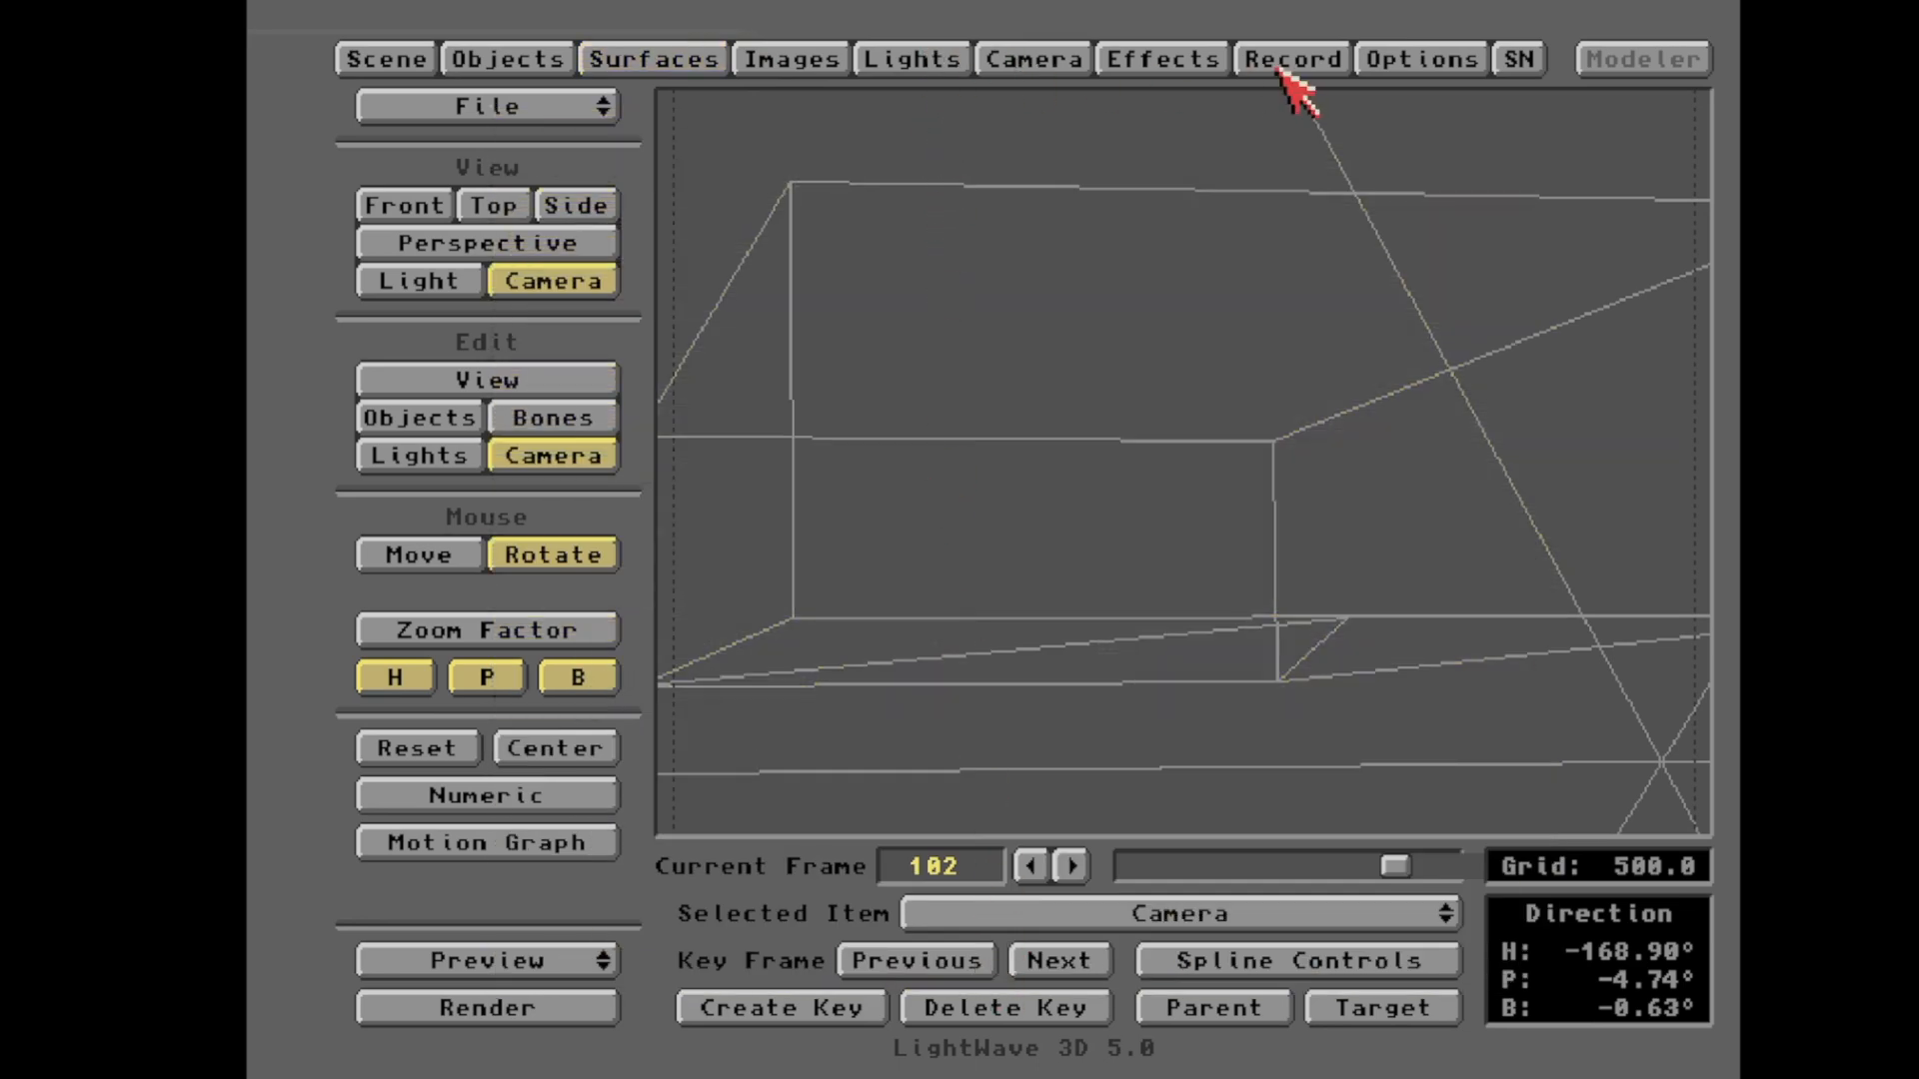
left_click(1384, 50)
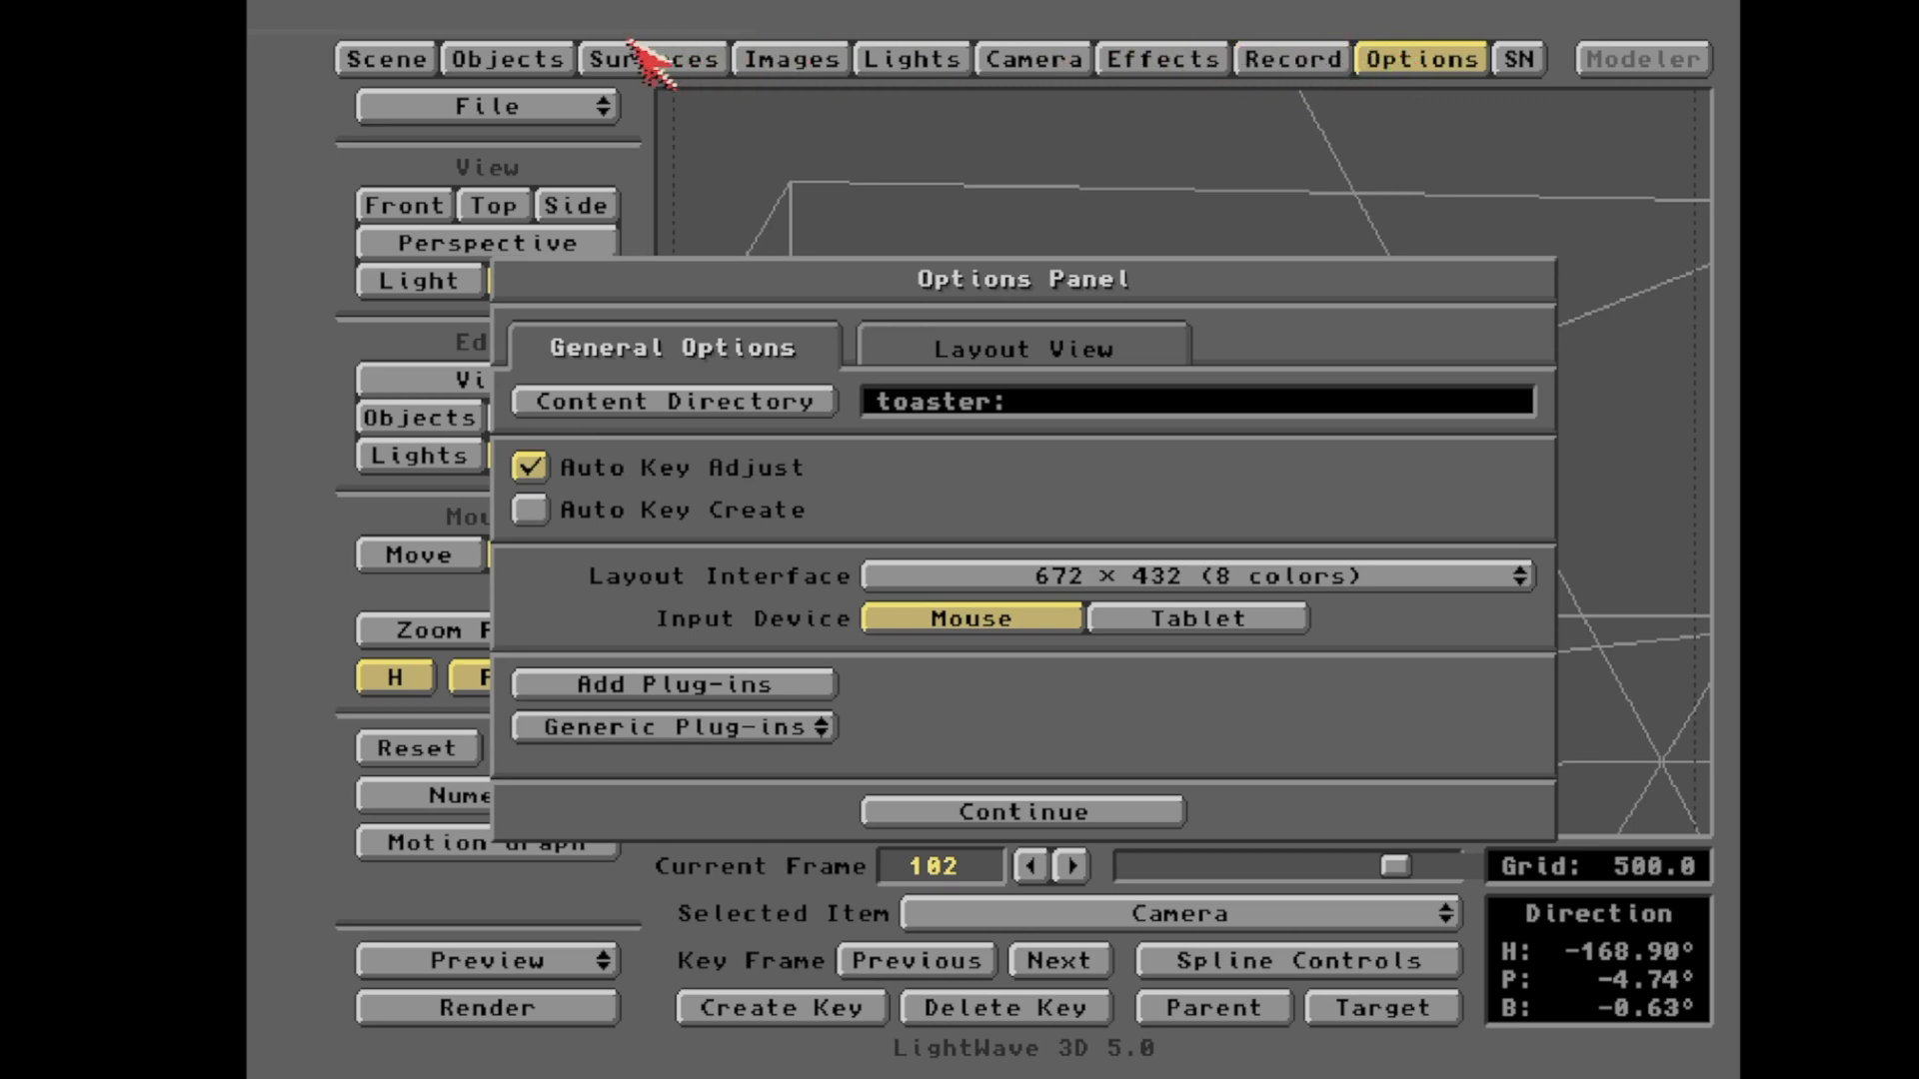
left_click(555, 55)
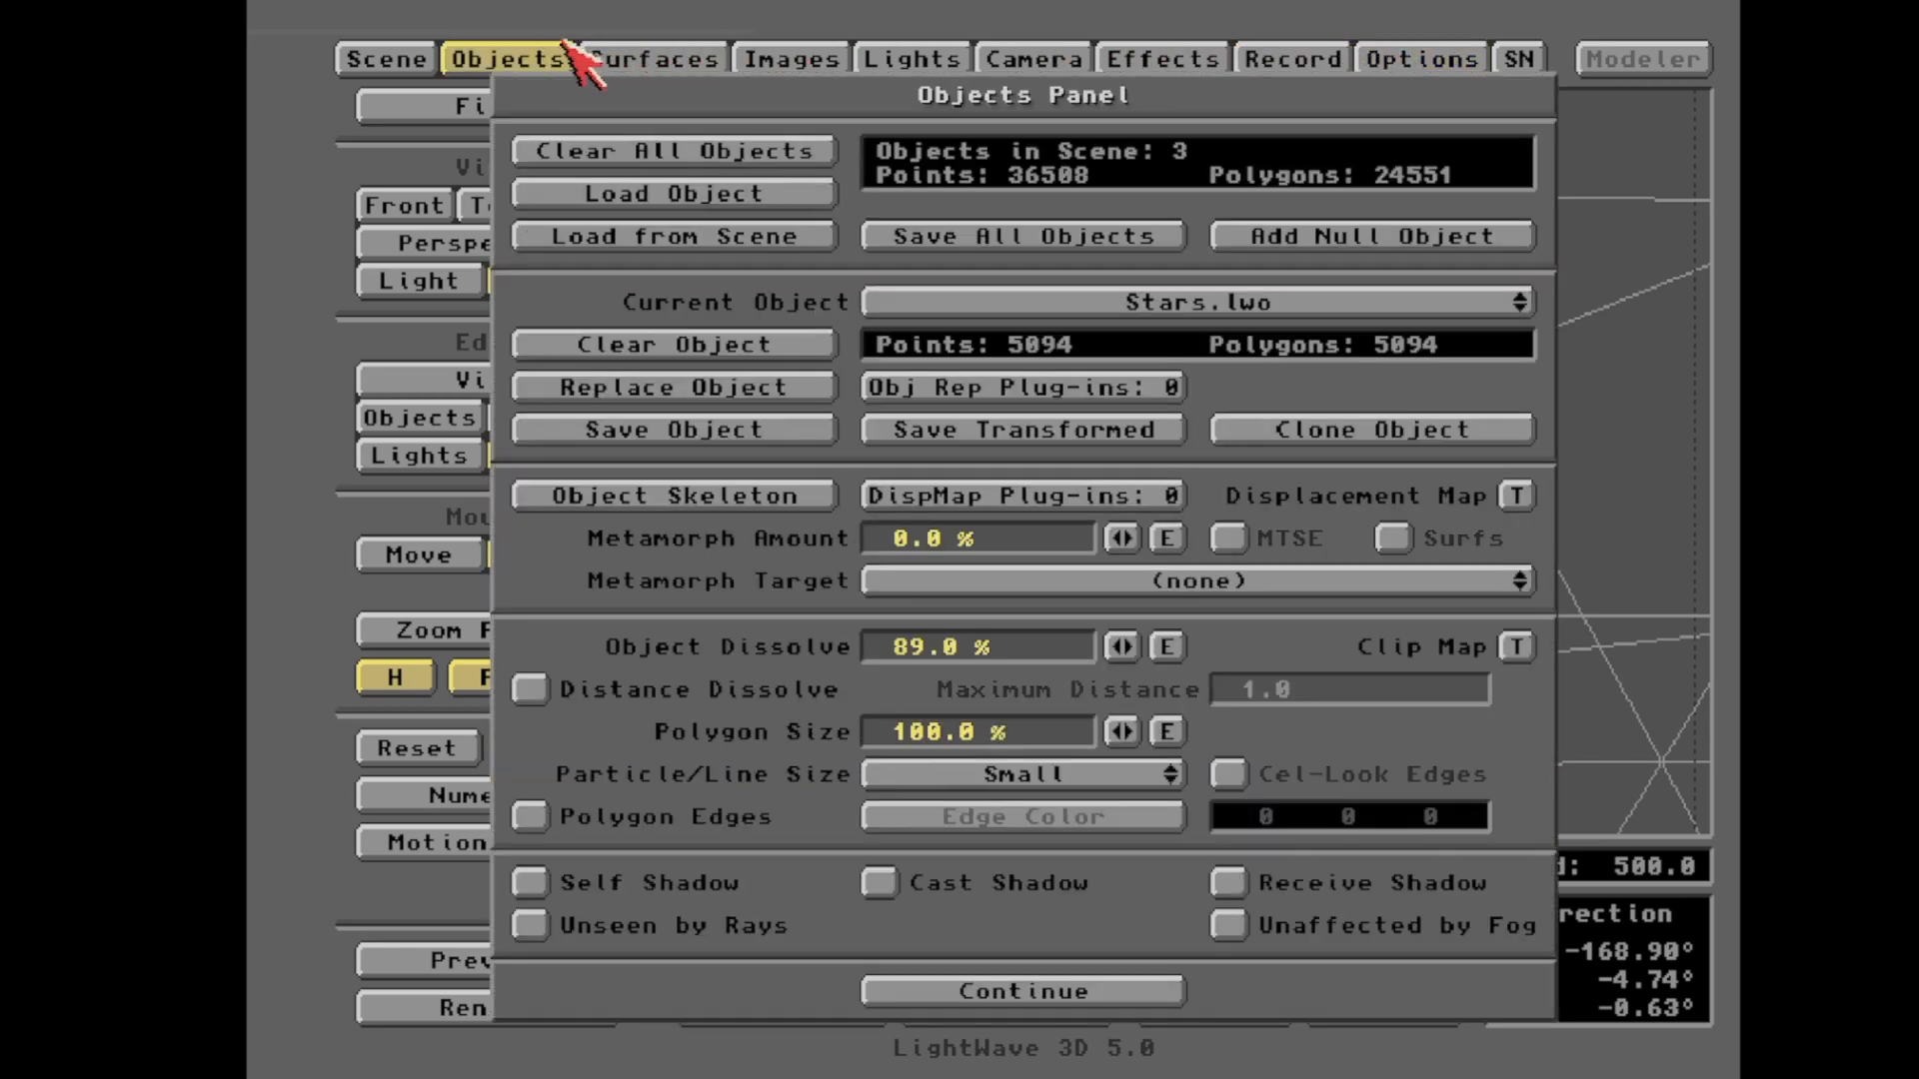
left_click(405, 60)
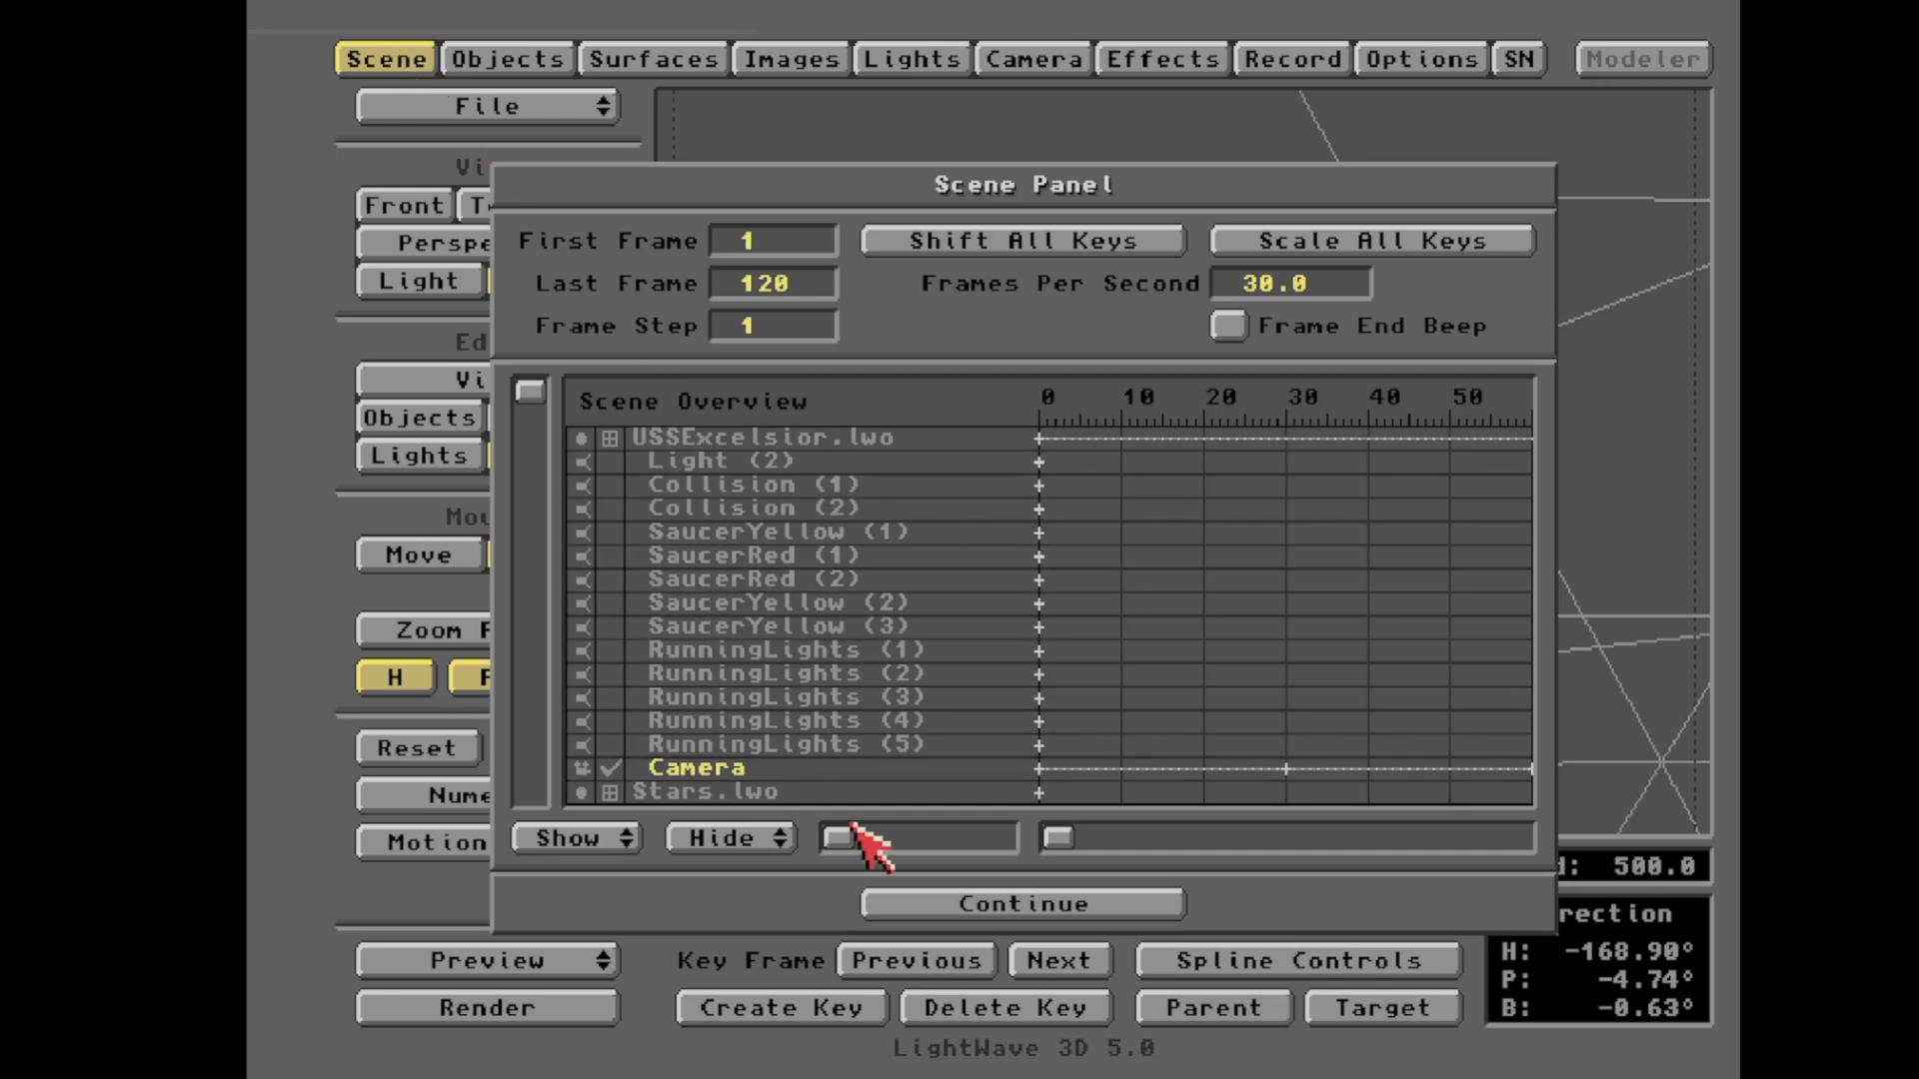
left_click(979, 905)
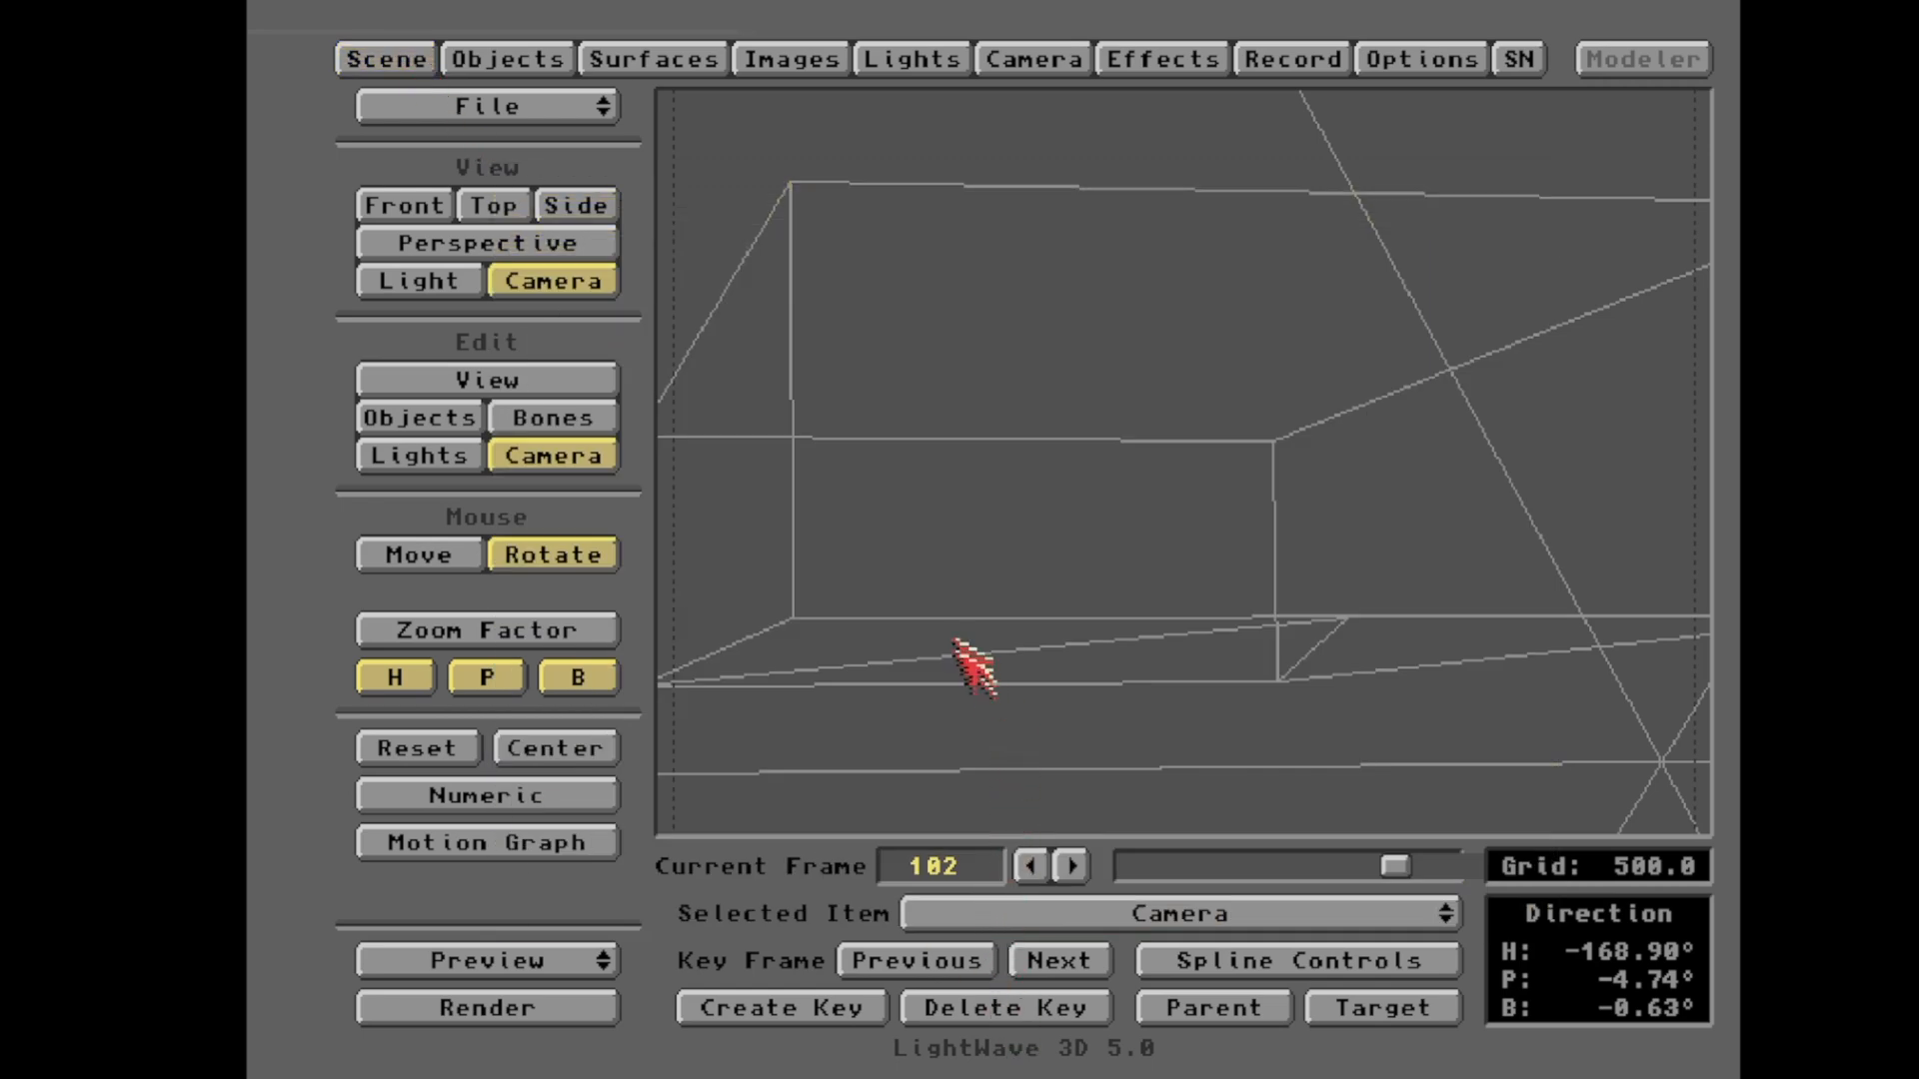